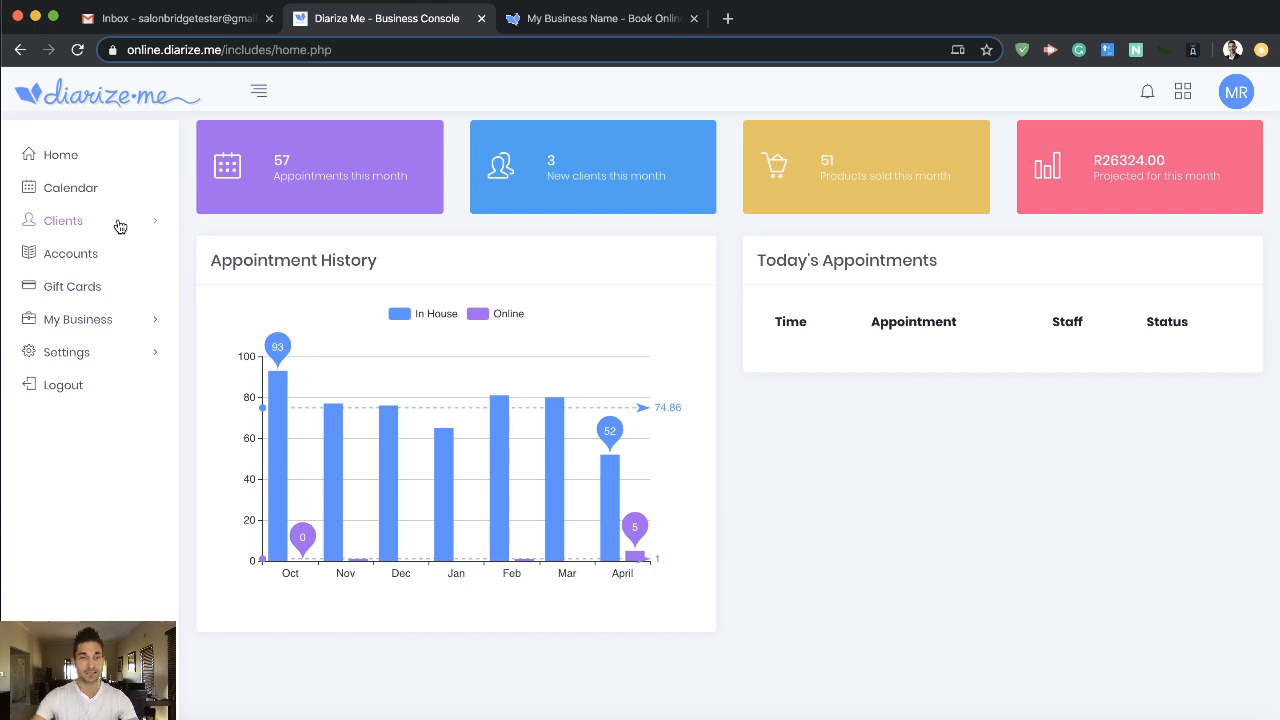
- Open the client list and search the clients by part of the client's surname
{"action": "left_click", "coordinate": [120, 226]}
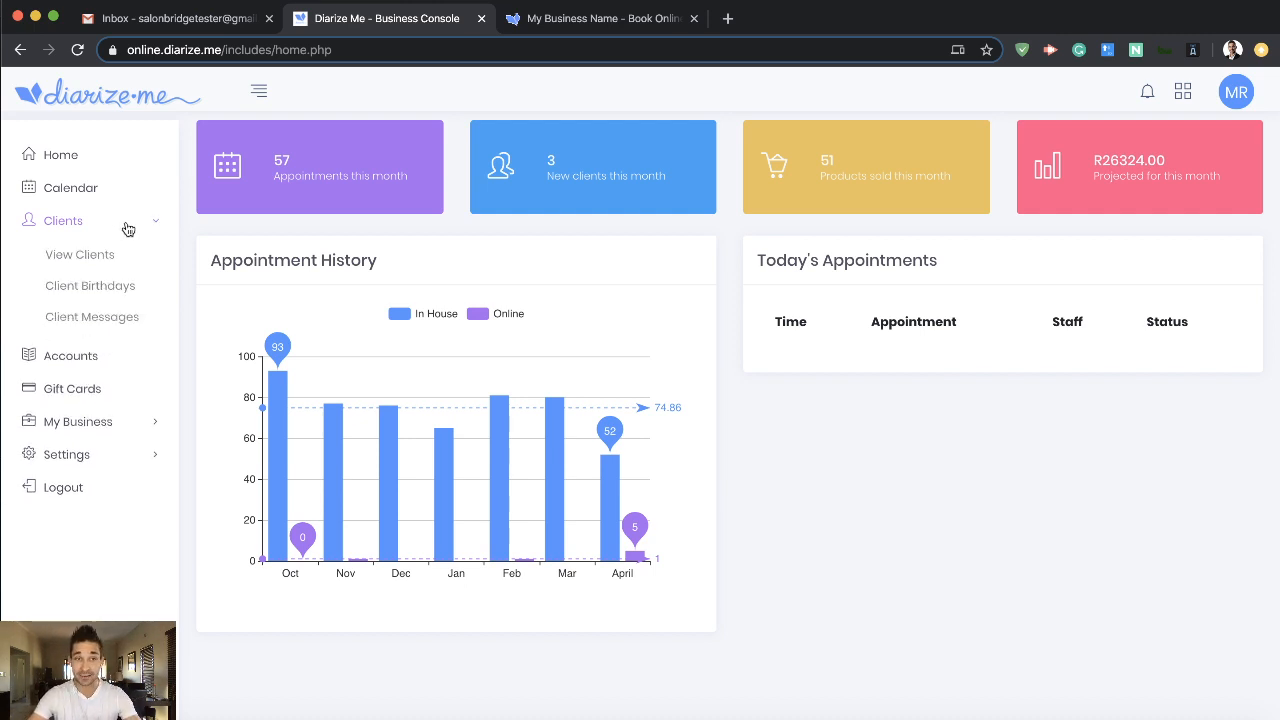
{"action": "left_click", "coordinate": [108, 257]}
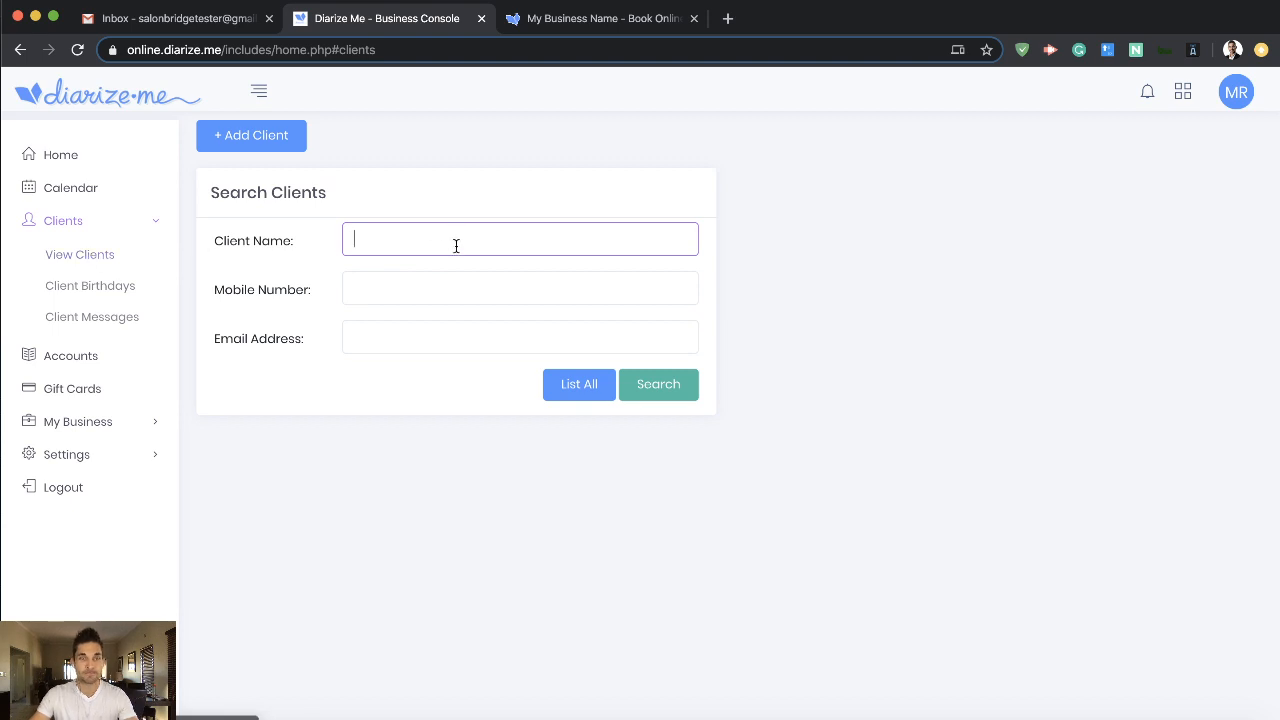
{"action": "type", "text": "raa"}
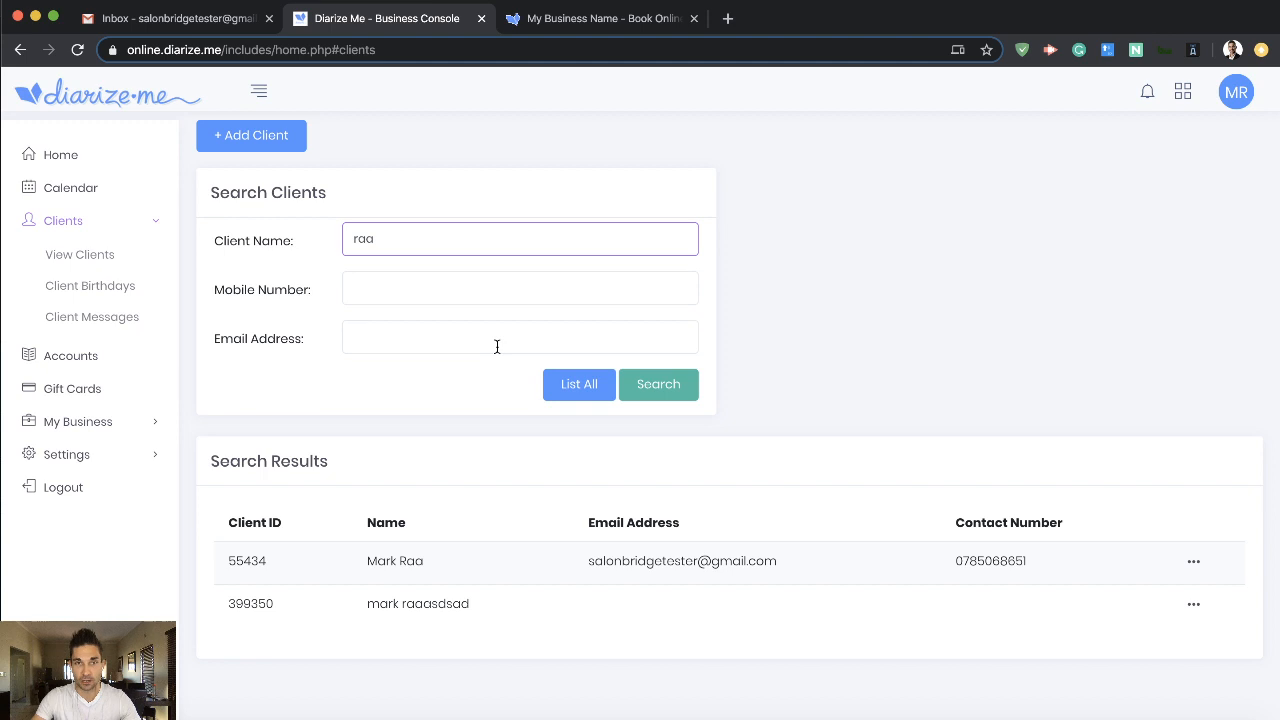
{"action": "left_click", "coordinate": [914, 360]}
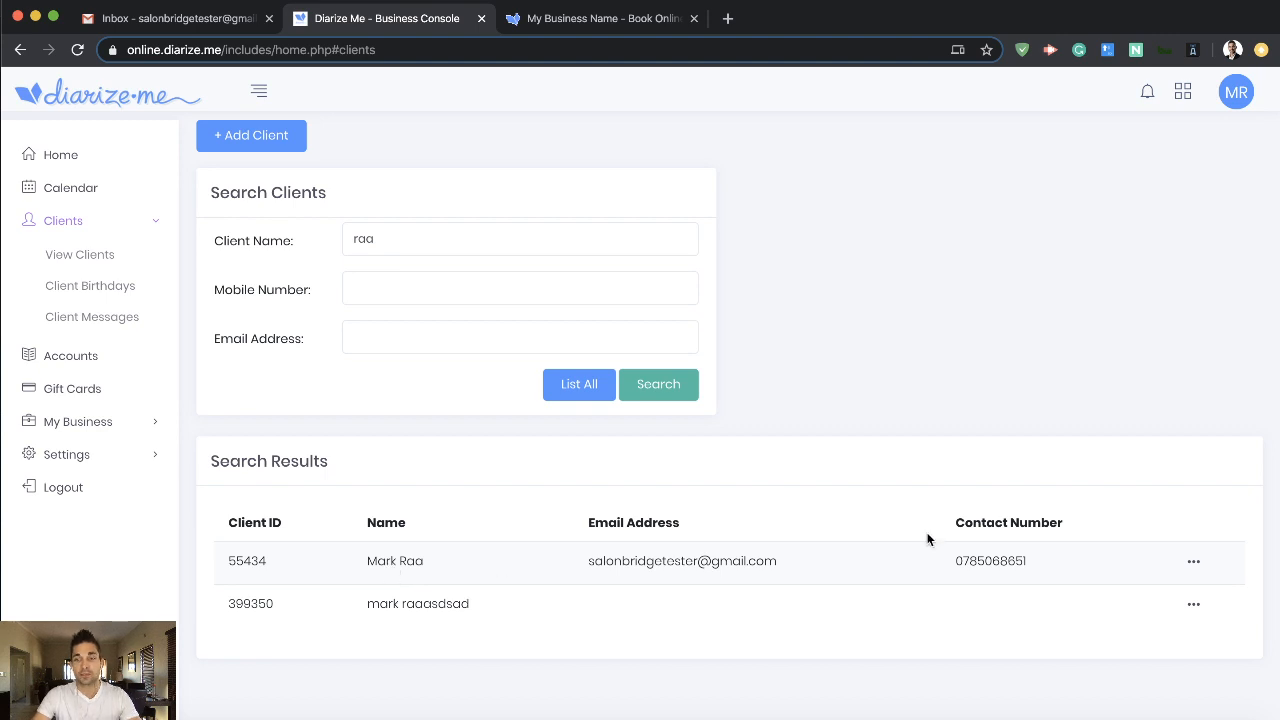
- Merge the duplicate client without contact details into the matching client that has an email address and mobile number
{"action": "left_click", "coordinate": [1195, 566]}
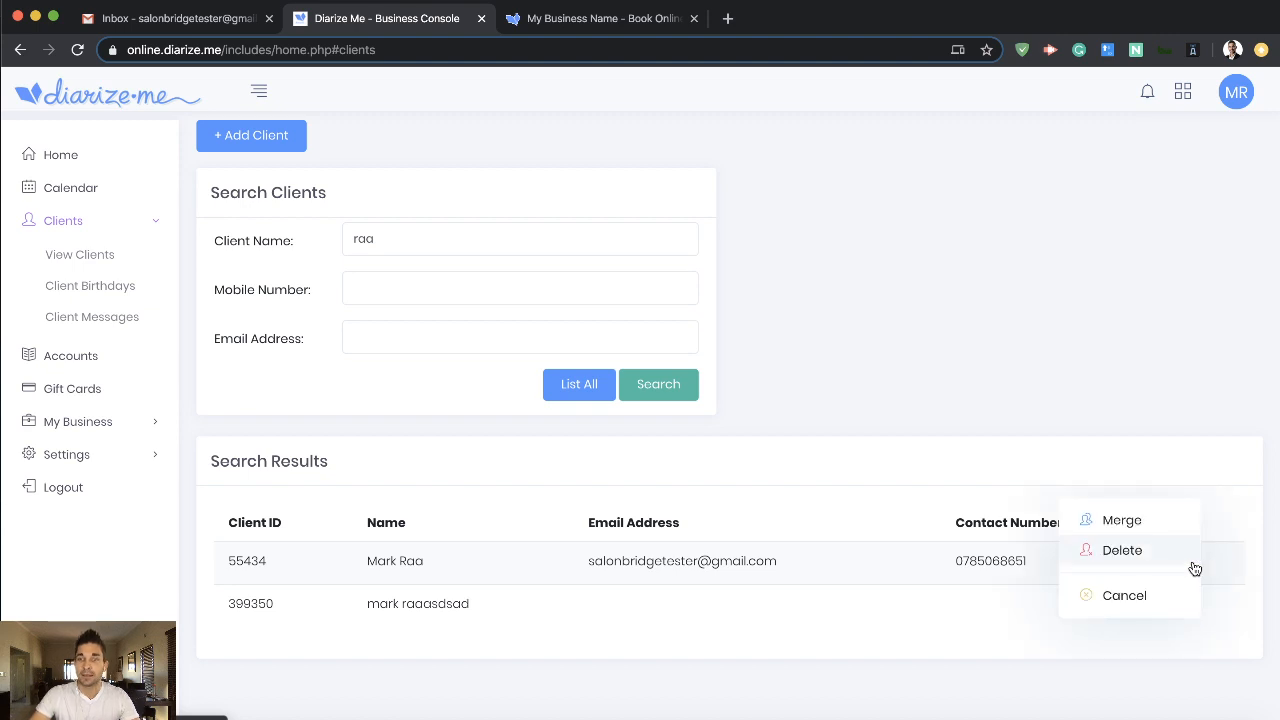
{"action": "left_click", "coordinate": [1118, 520]}
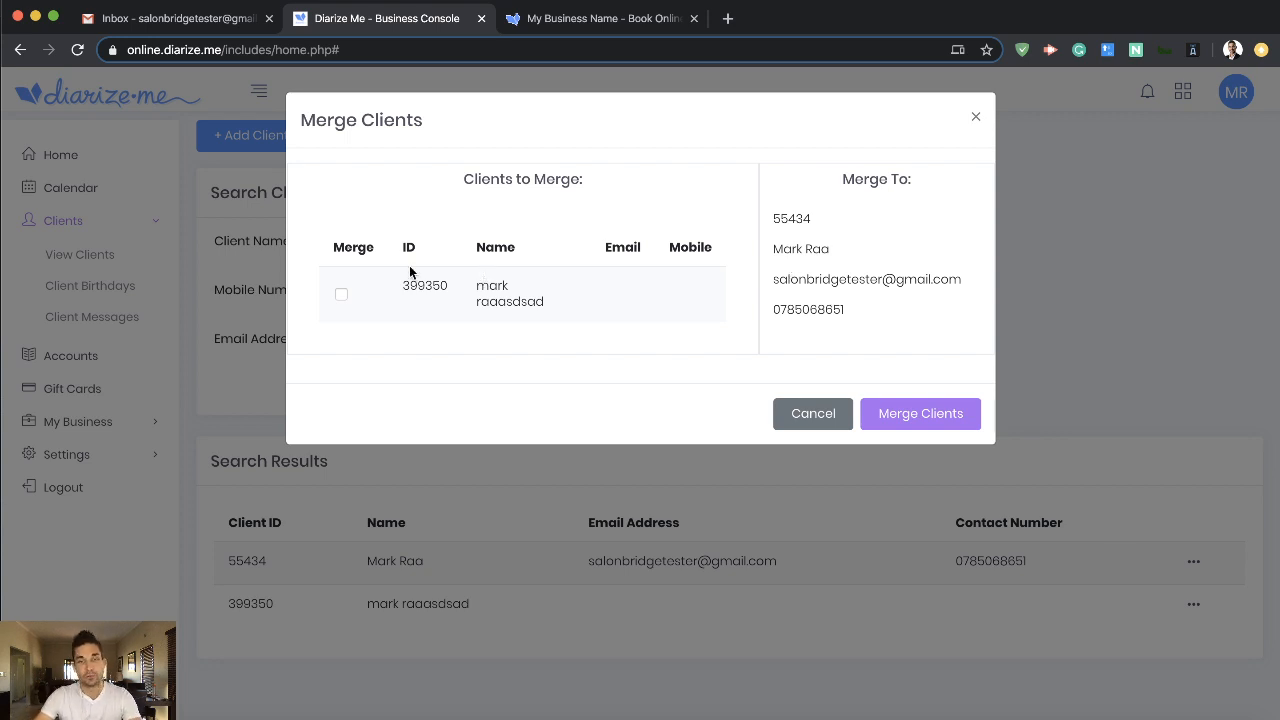
{"action": "left_click", "coordinate": [341, 294]}
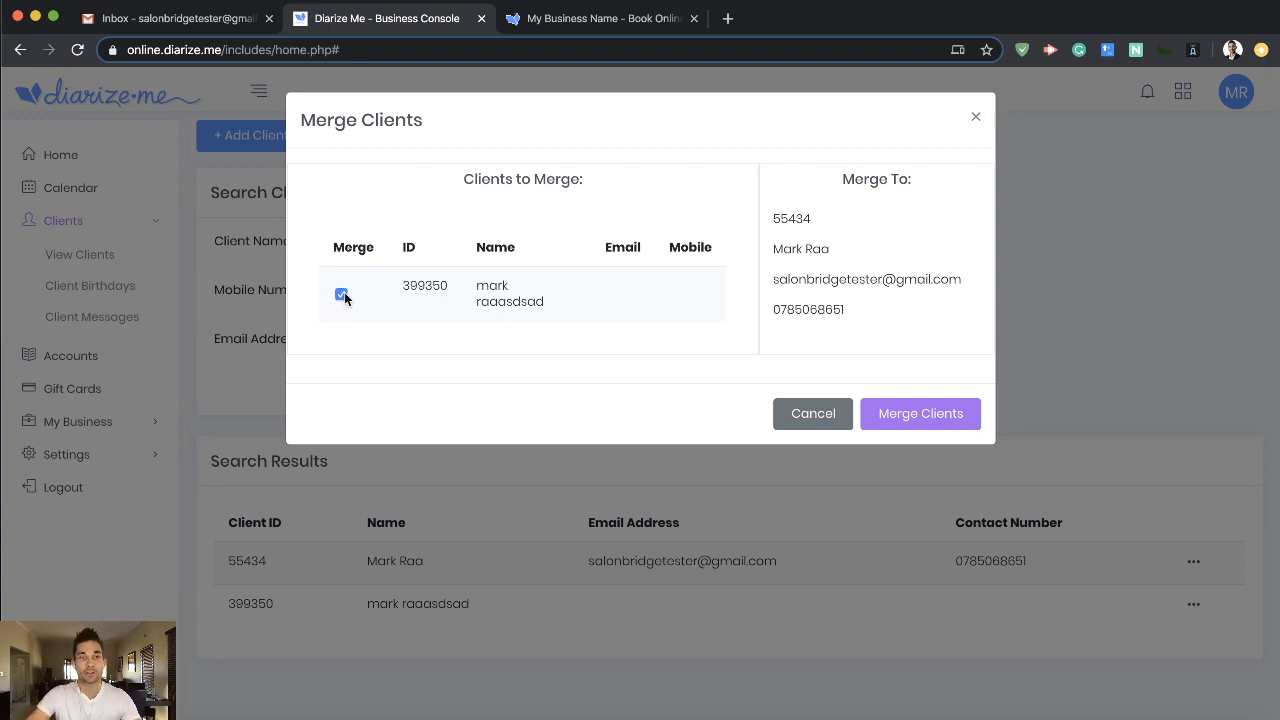
{"action": "left_click", "coordinate": [921, 414]}
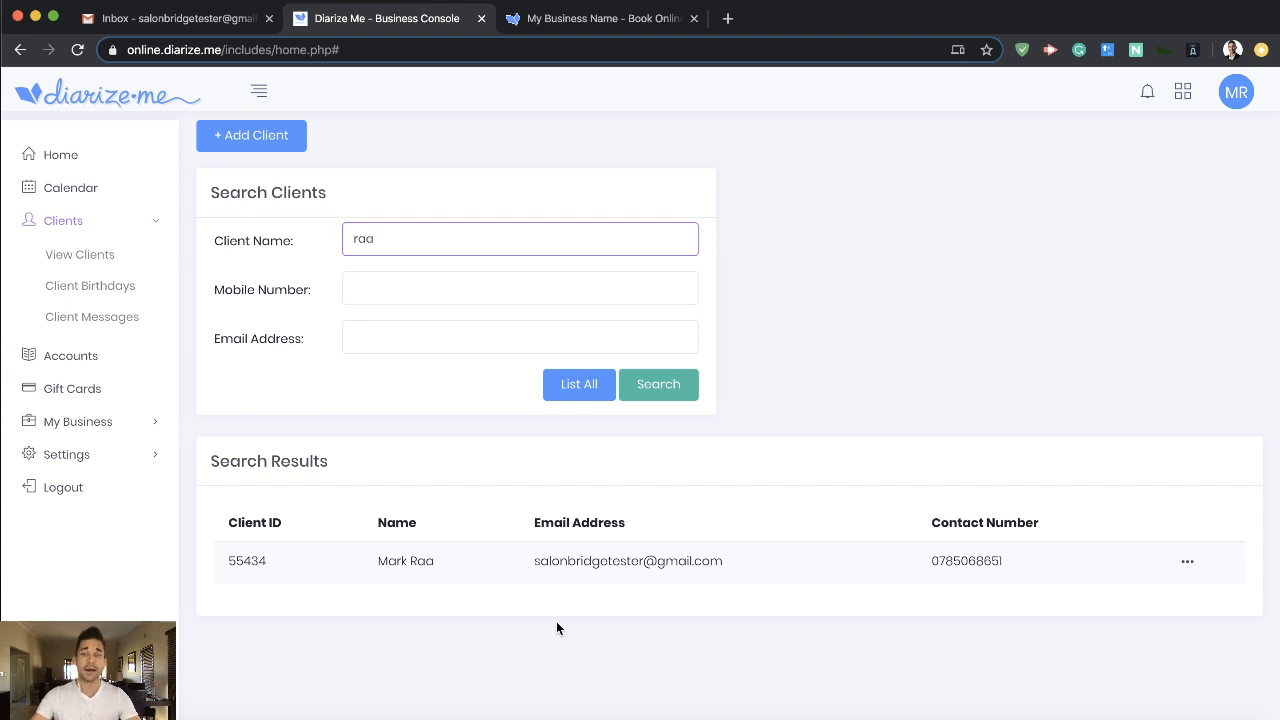
{"action": "left_click", "coordinate": [797, 425]}
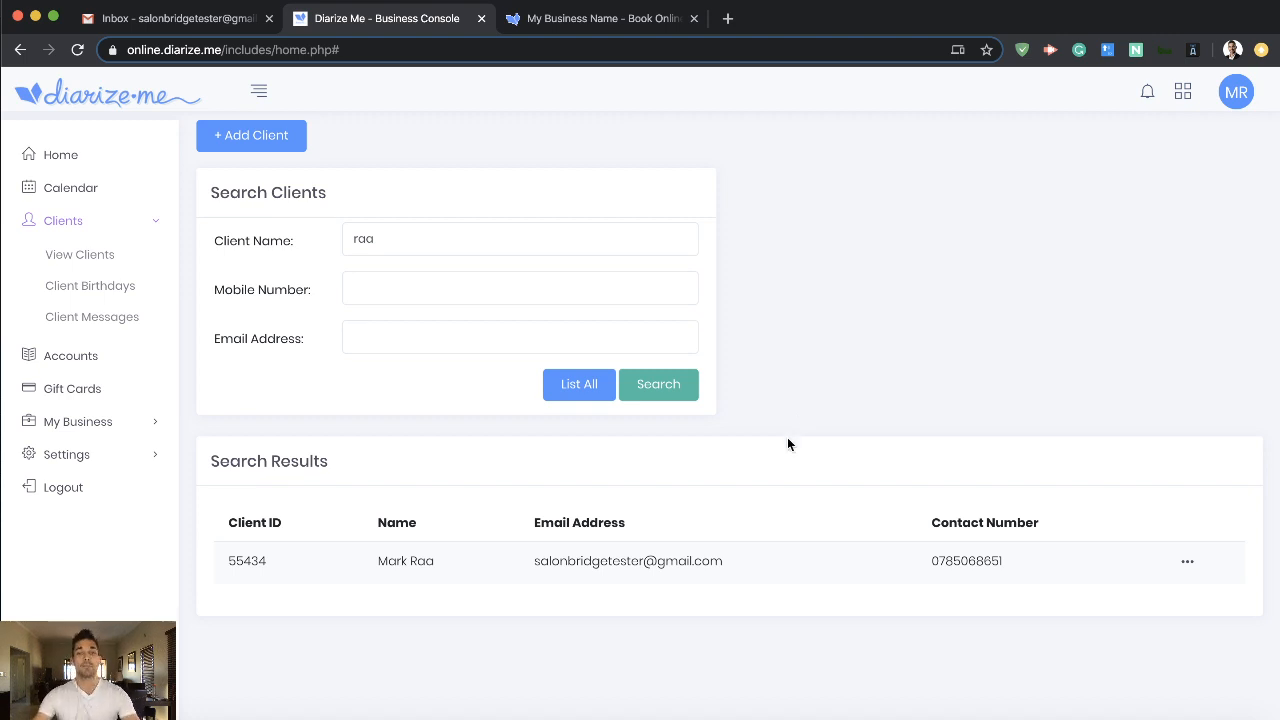
- Open the business's Online Bookings settings and review the booking page options, switching Allow Online Bookings off and back on
{"action": "left_click", "coordinate": [155, 228]}
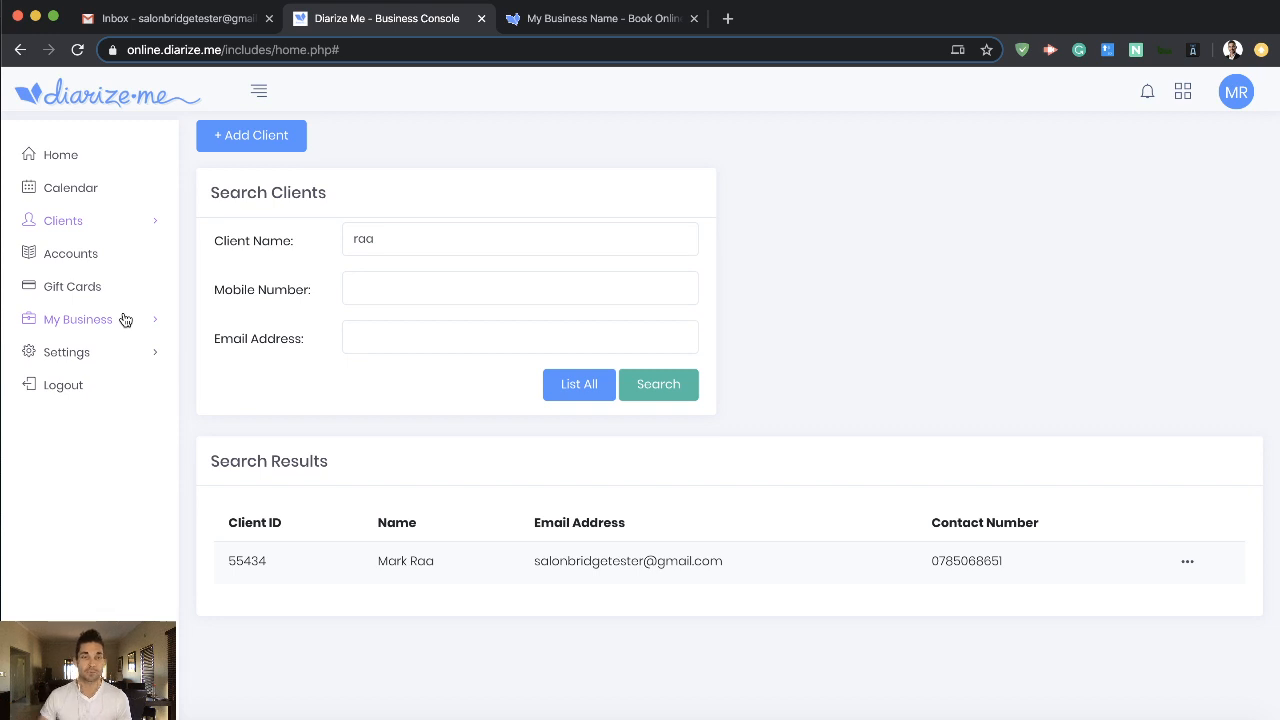
{"action": "left_click", "coordinate": [110, 322]}
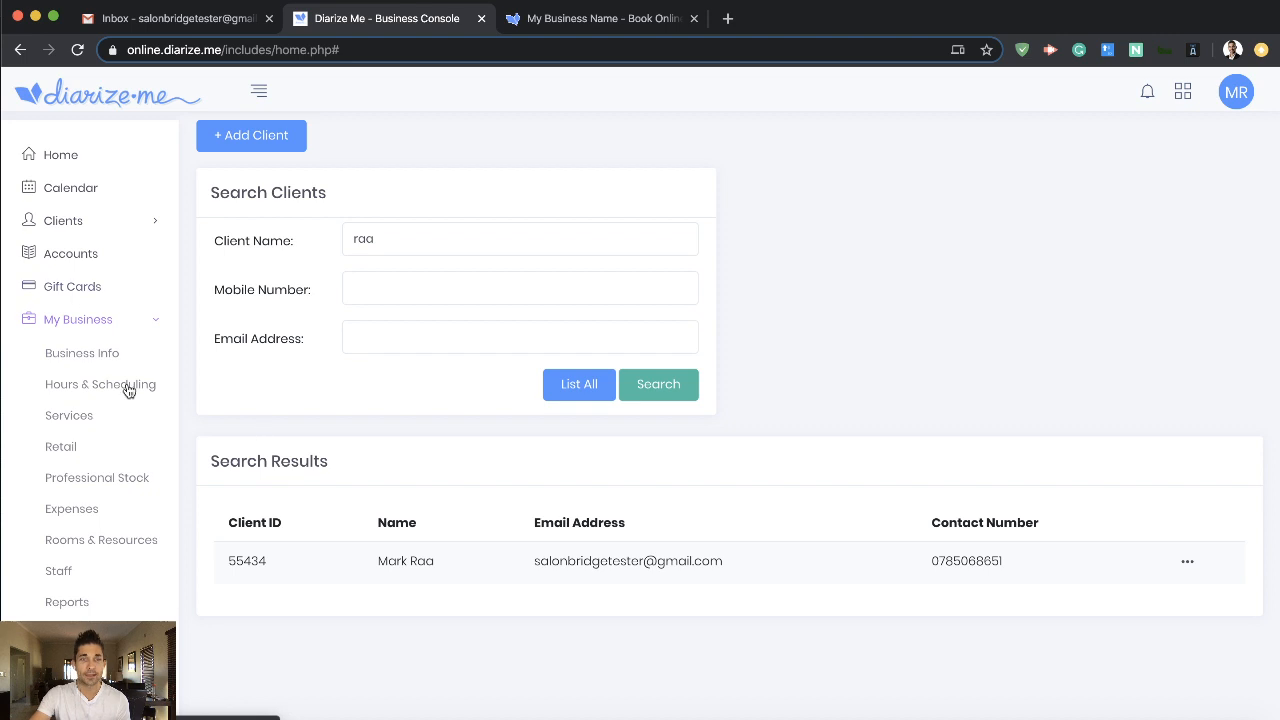
{"action": "scroll", "coordinate": [128, 390], "scroll_direction": "down", "scroll_amount": 2}
{"action": "scroll", "coordinate": [128, 390], "scroll_direction": "down", "scroll_amount": 1}
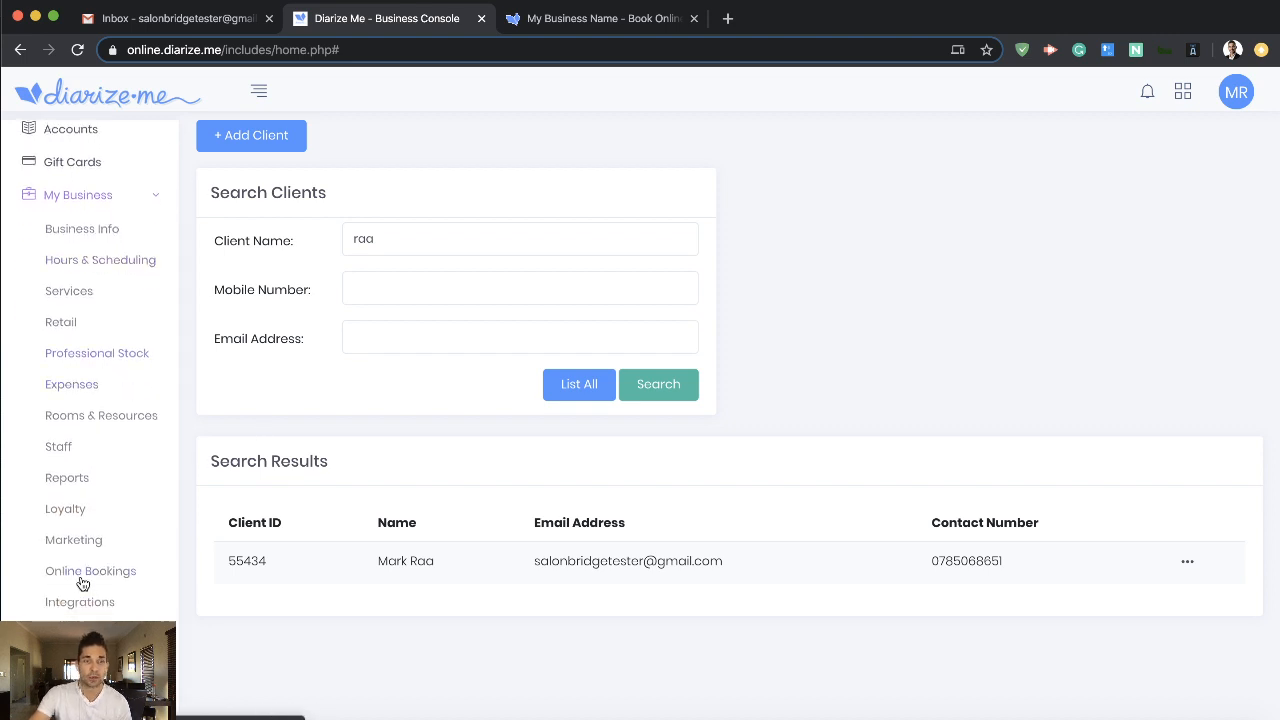
{"action": "left_click", "coordinate": [128, 576]}
{"action": "scroll", "coordinate": [505, 480], "scroll_direction": "down", "scroll_amount": 3}
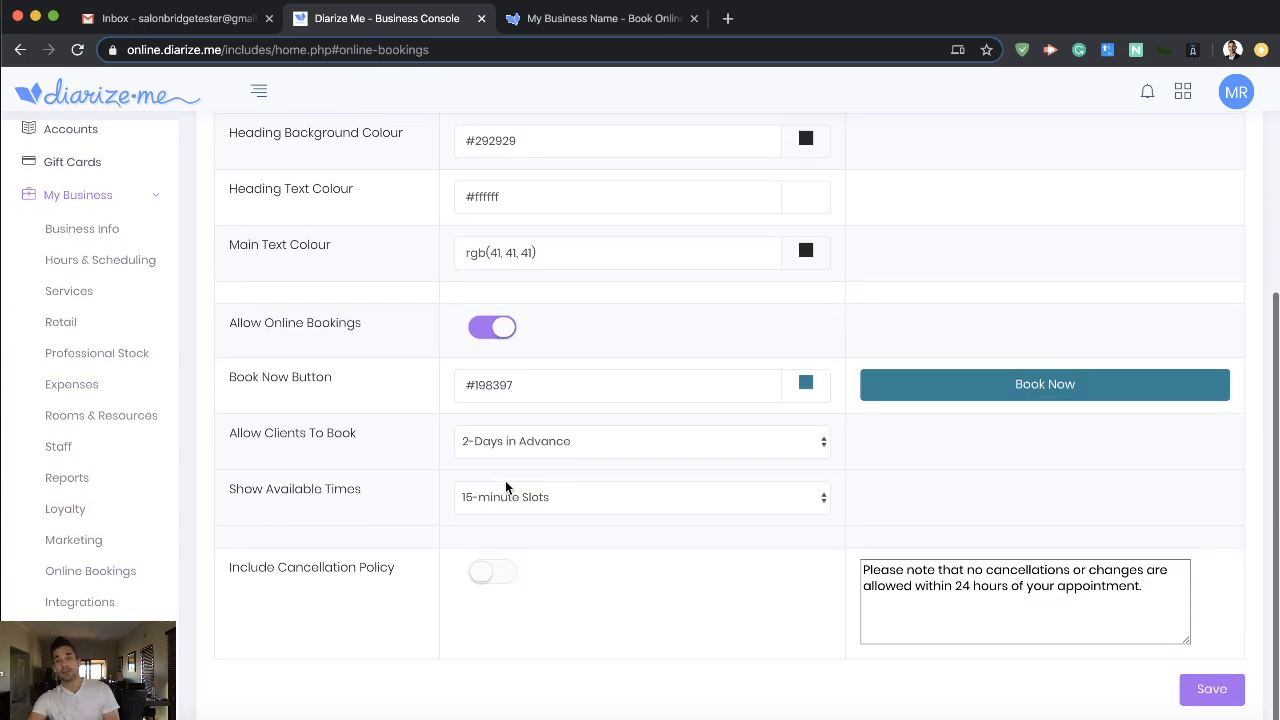
{"action": "scroll", "coordinate": [504, 487], "scroll_direction": "up", "scroll_amount": 3}
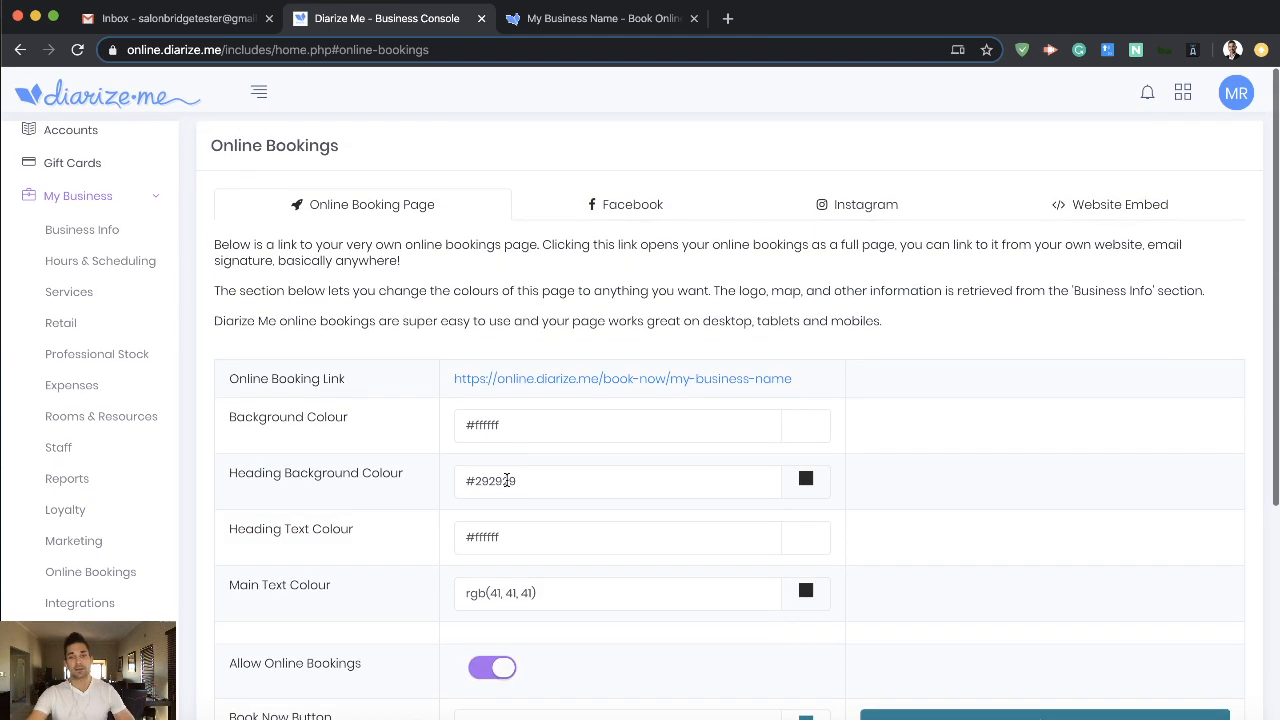
{"action": "scroll", "coordinate": [508, 485], "scroll_direction": "down", "scroll_amount": 3}
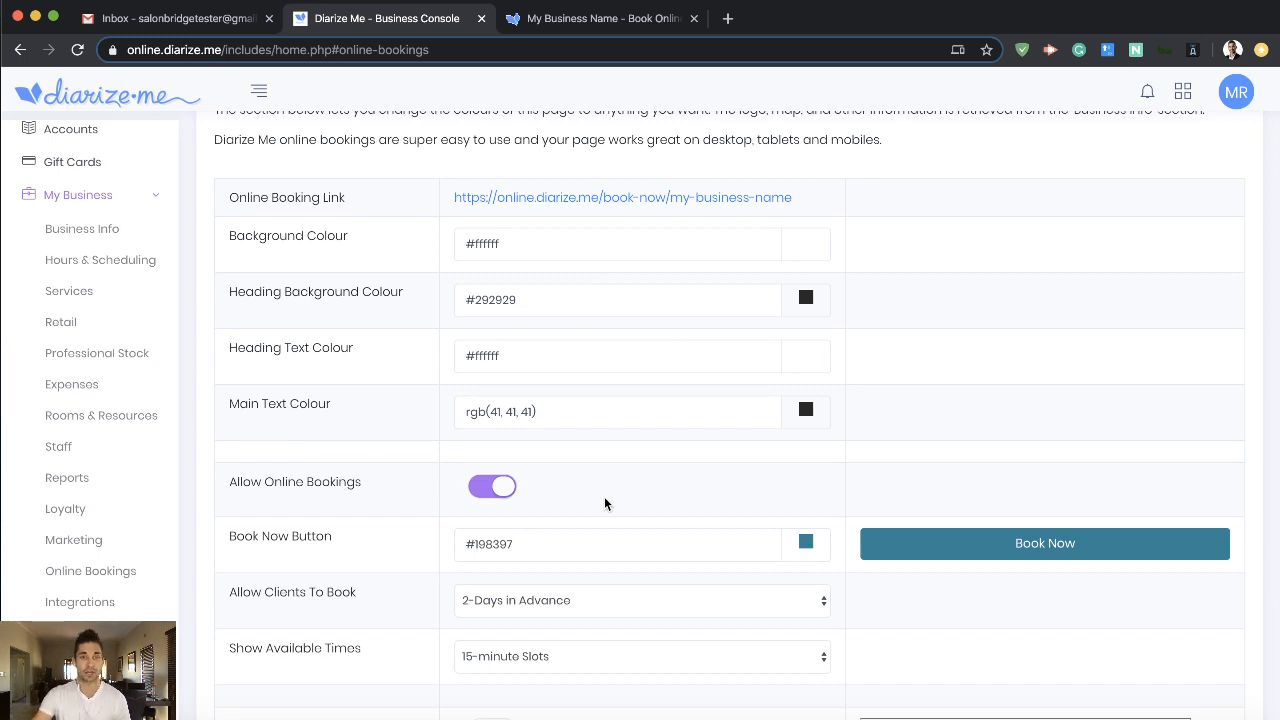
{"action": "left_click", "coordinate": [489, 491]}
{"action": "left_click", "coordinate": [489, 491]}
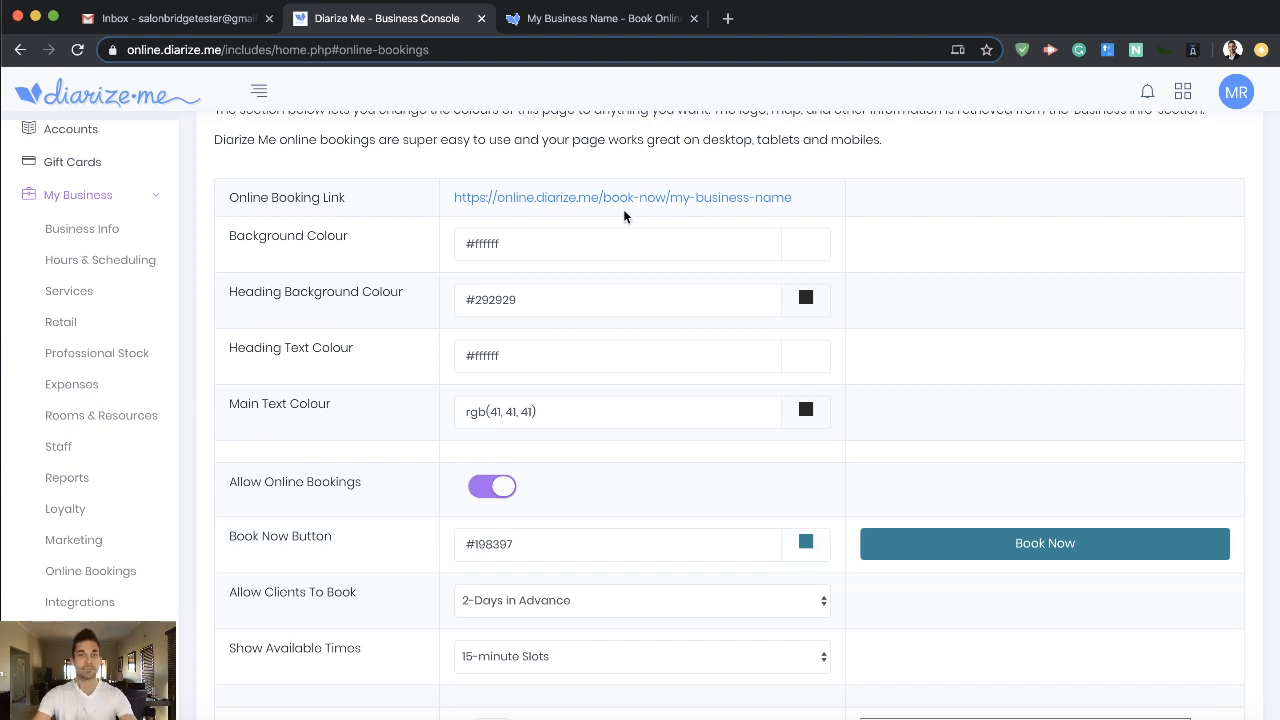
- Switch to the public booking page of the business, reload it and examine its layout and address
{"action": "left_click", "coordinate": [588, 24]}
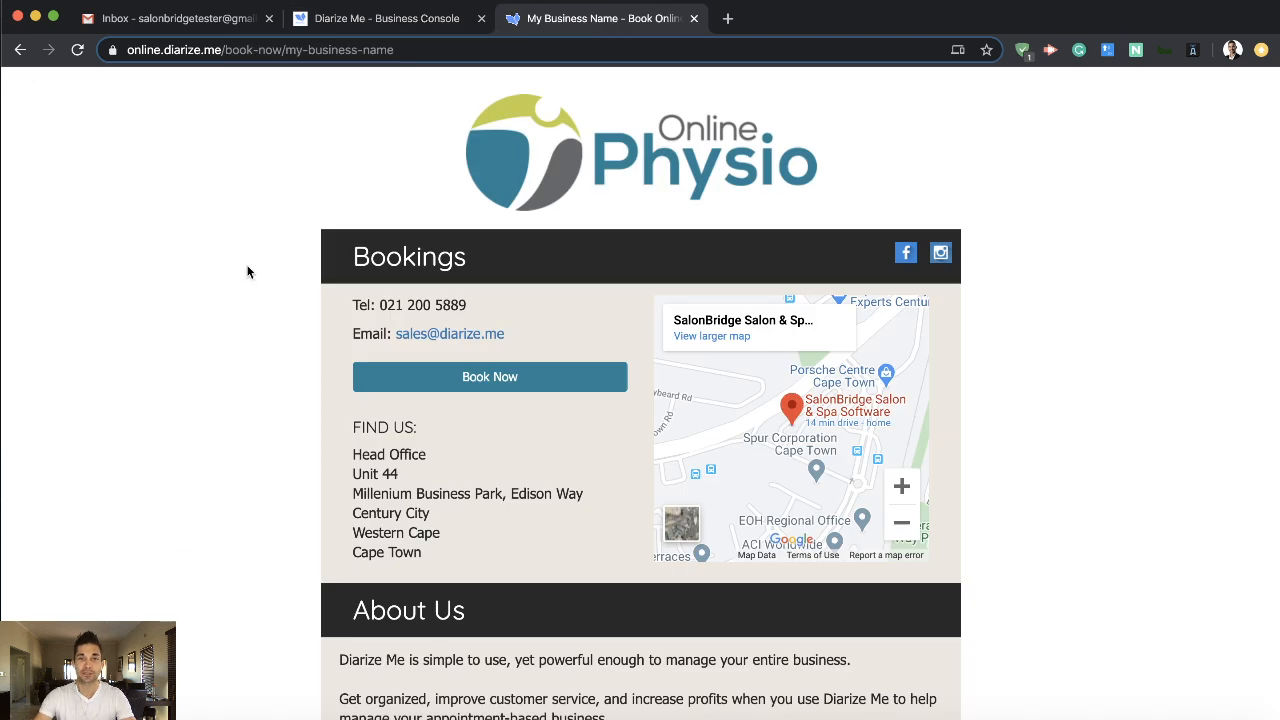
{"action": "key", "text": "super+r"}
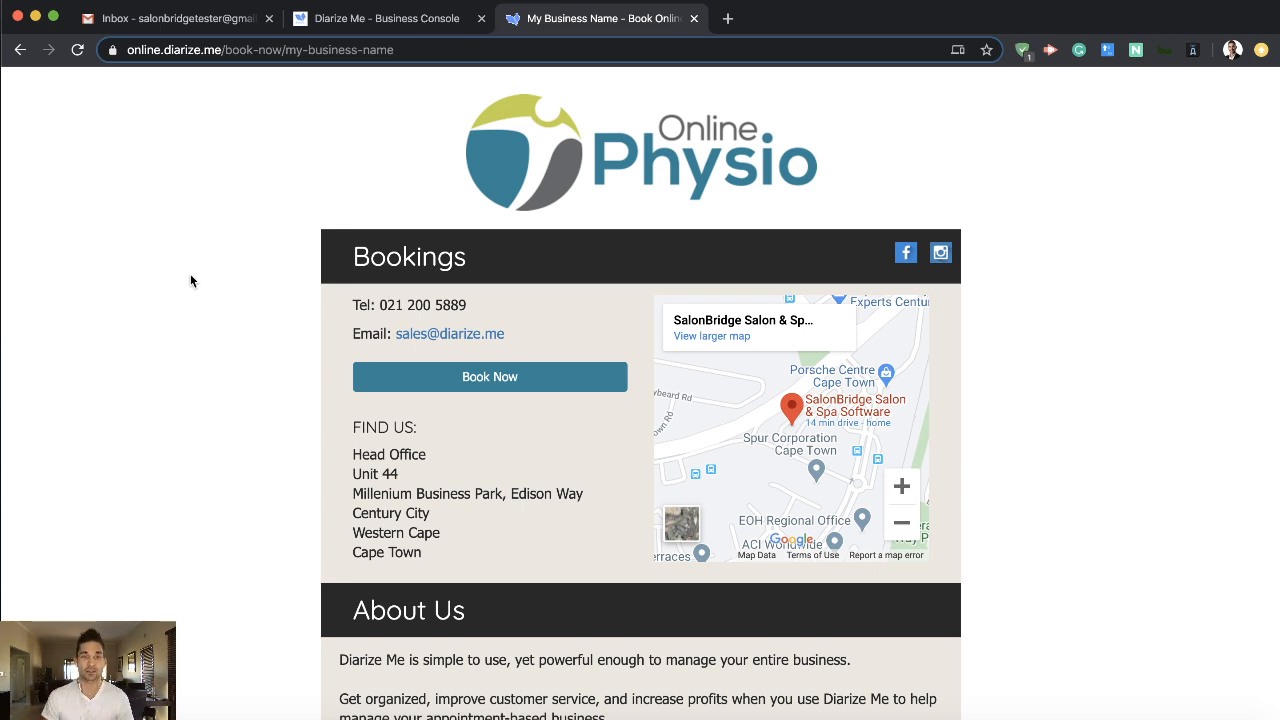
{"action": "left_click", "coordinate": [406, 49]}
{"action": "left_click", "coordinate": [238, 160]}
- Try out a Manicure booking for 30 April 2020 at 11:30 up to the client details, and cancel it
{"action": "left_click", "coordinate": [440, 378]}
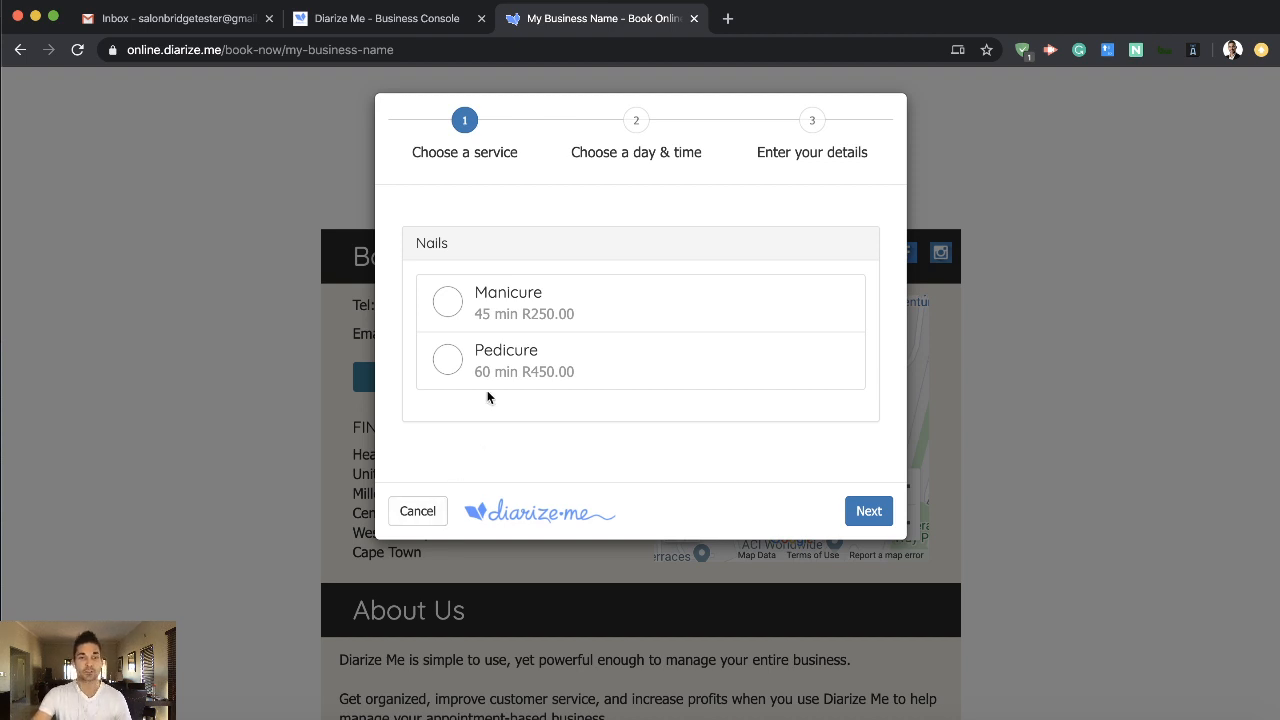
{"action": "left_click", "coordinate": [582, 314]}
{"action": "left_click", "coordinate": [869, 511]}
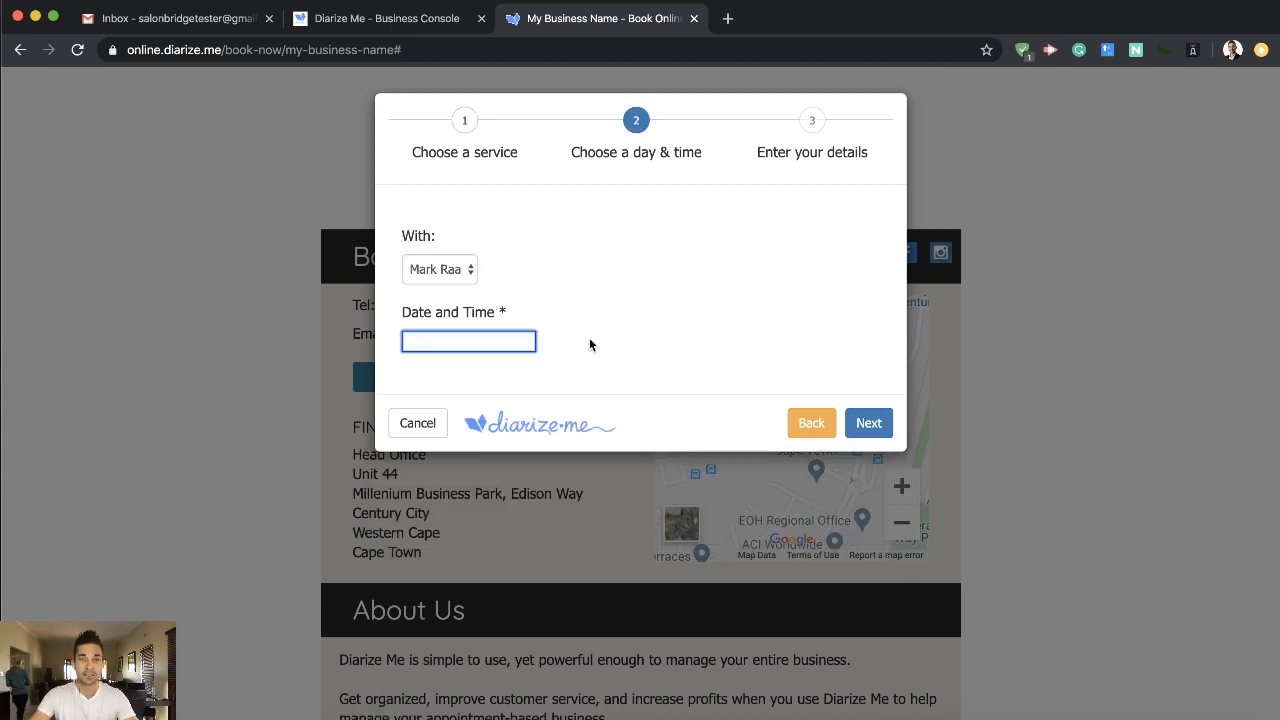
{"action": "left_click", "coordinate": [585, 510]}
{"action": "left_click", "coordinate": [792, 394]}
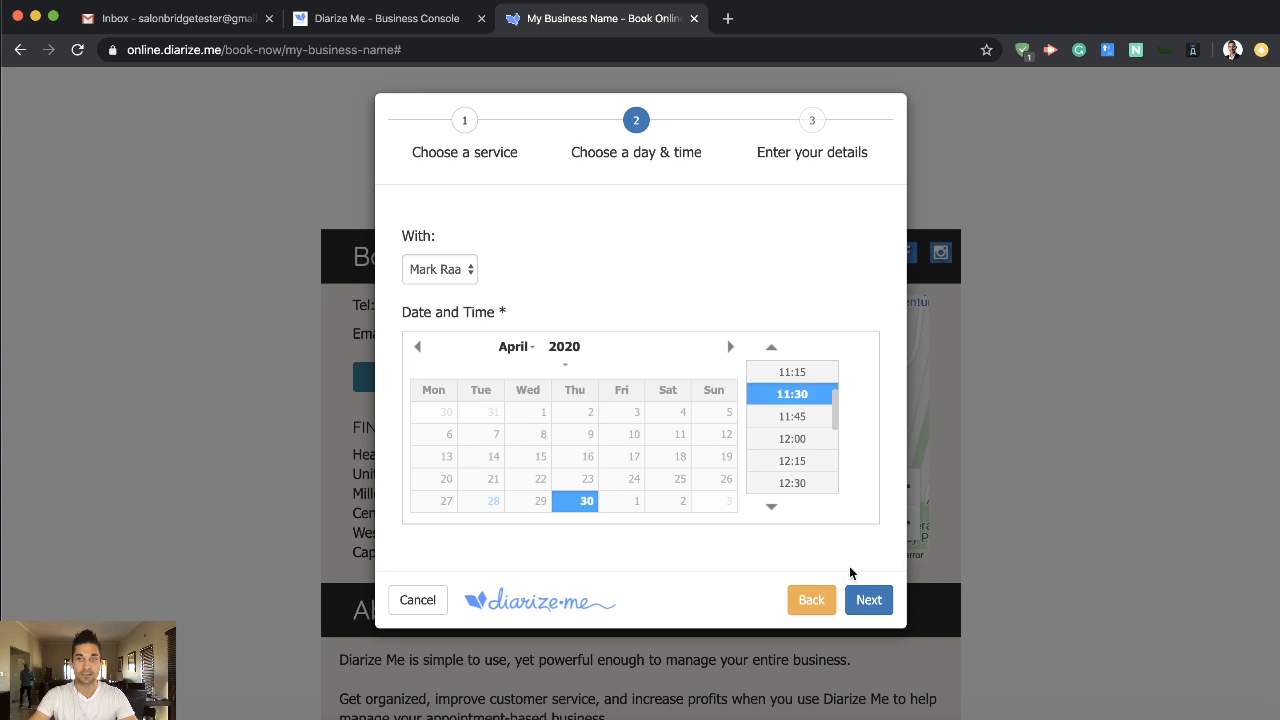
{"action": "left_click", "coordinate": [866, 600]}
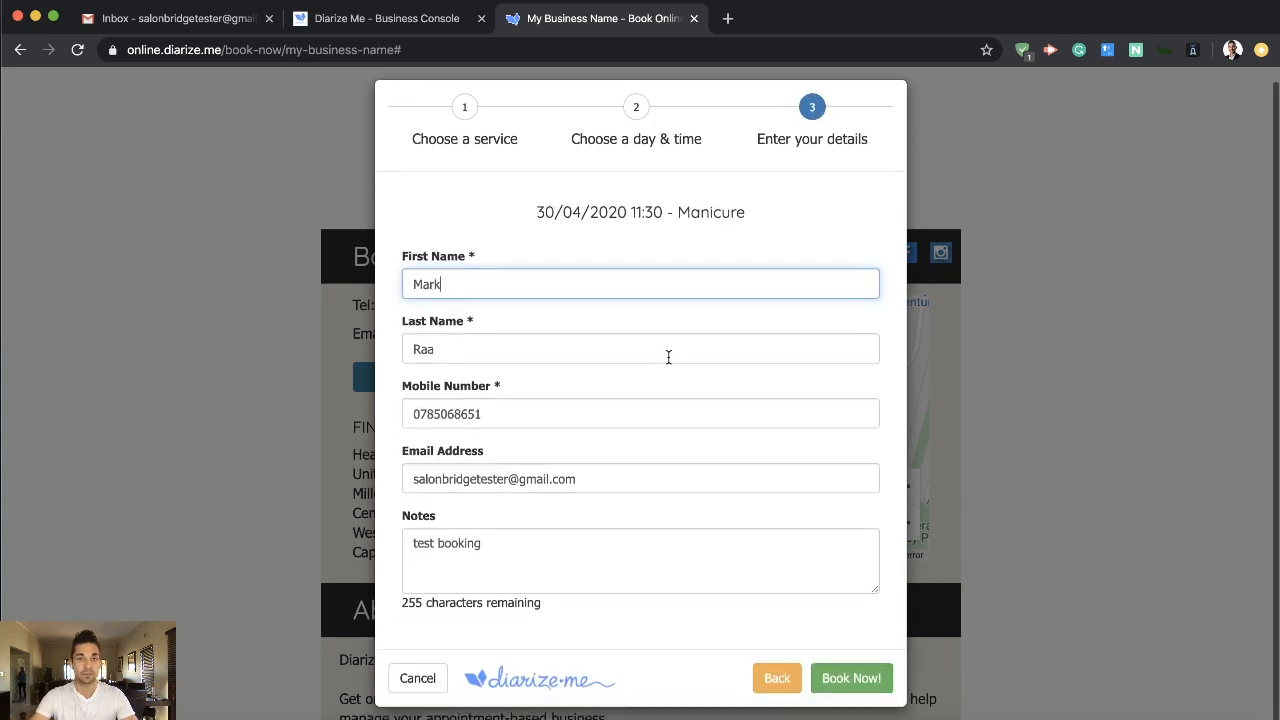
{"action": "left_click", "coordinate": [415, 691]}
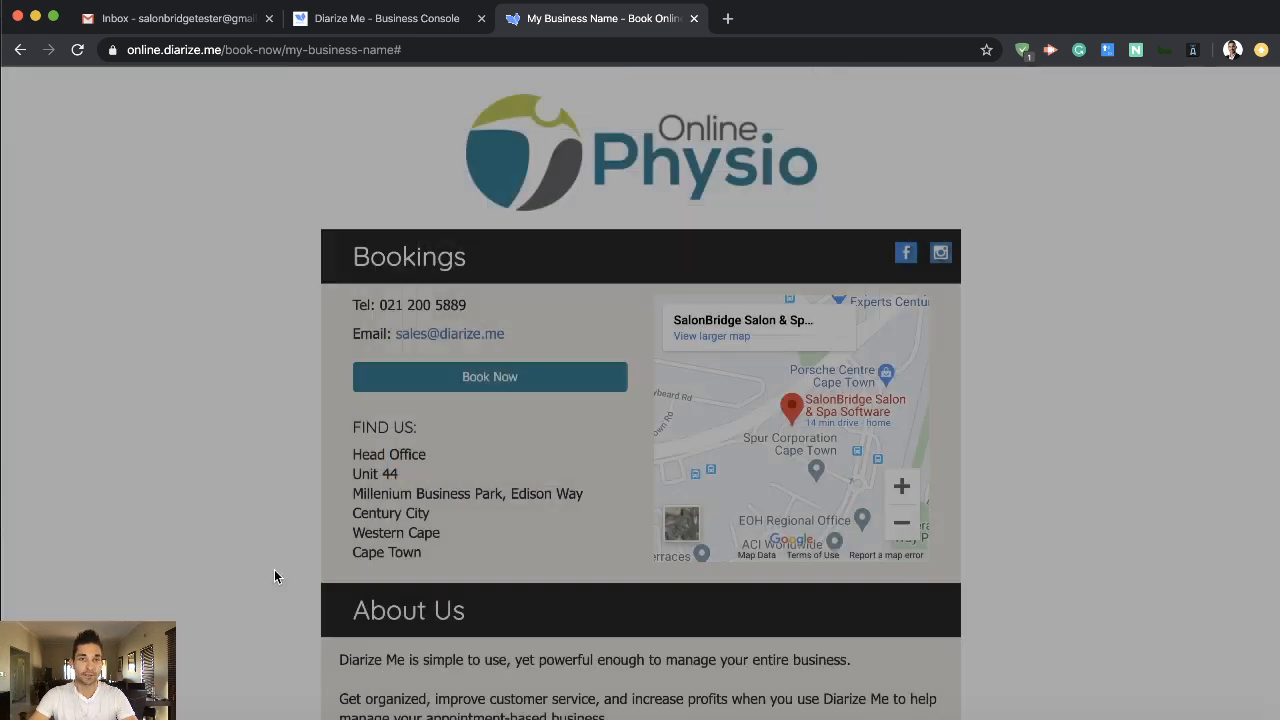
- Return to the business console and review the Facebook, Instagram and website embed instructions for online bookings
{"action": "left_click", "coordinate": [385, 20]}
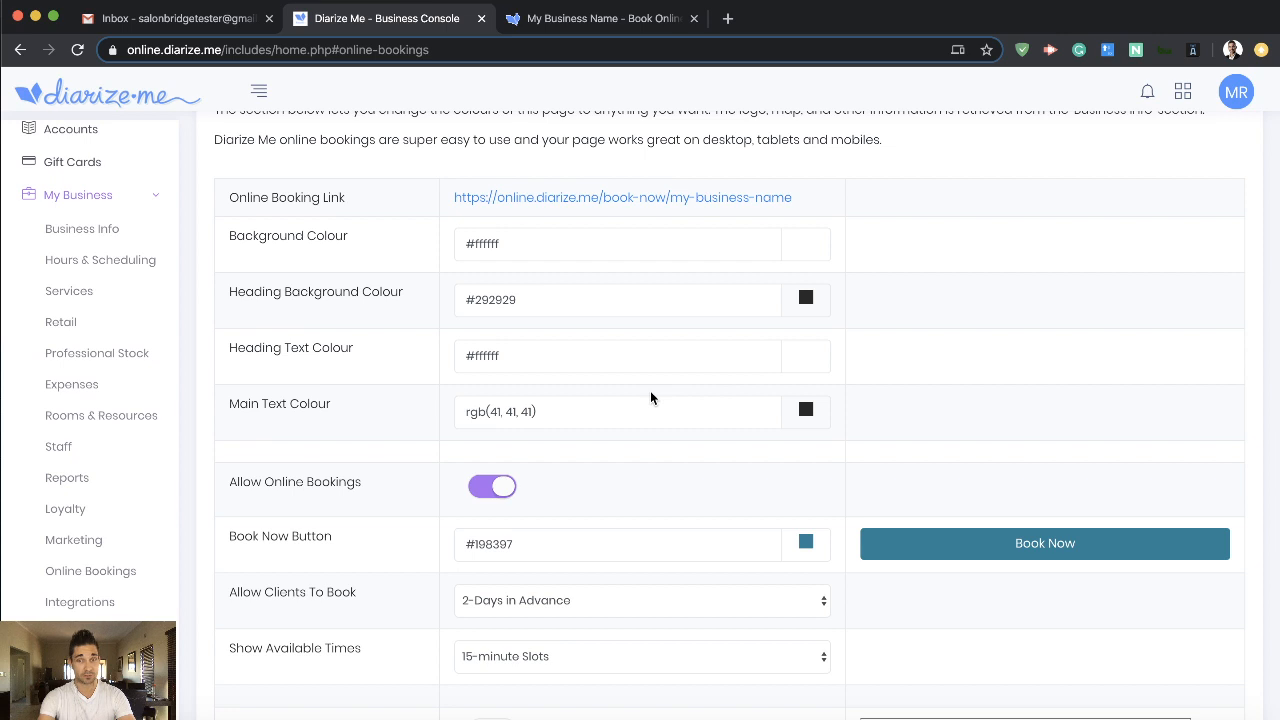
{"action": "scroll", "coordinate": [655, 400], "scroll_direction": "down", "scroll_amount": 2}
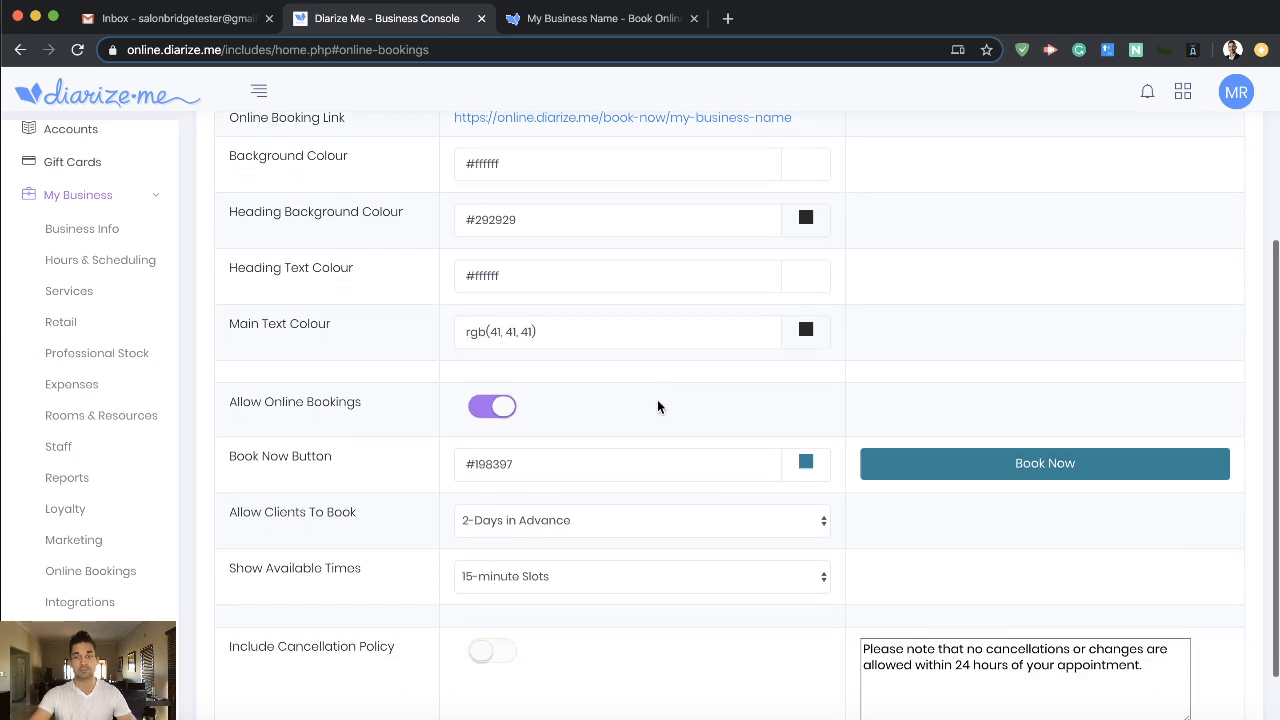
{"action": "scroll", "coordinate": [658, 403], "scroll_direction": "up", "scroll_amount": 4}
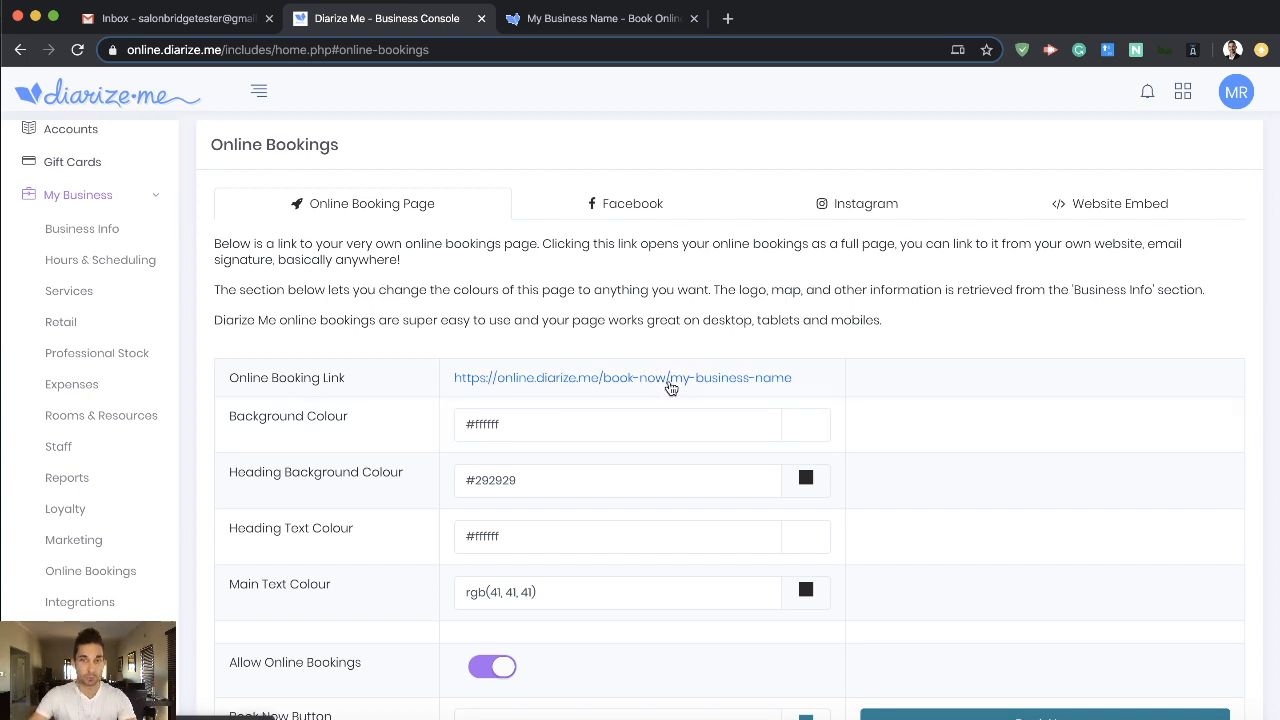
{"action": "left_click", "coordinate": [646, 210]}
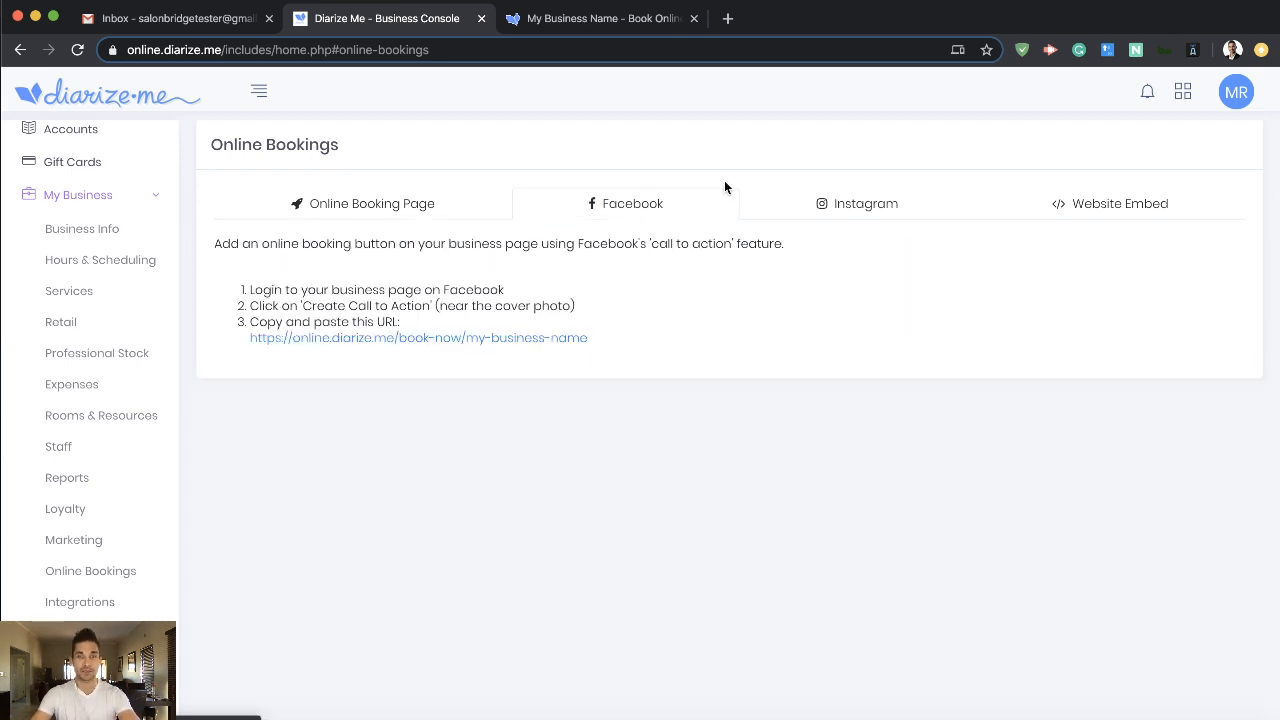
{"action": "left_click", "coordinate": [896, 205]}
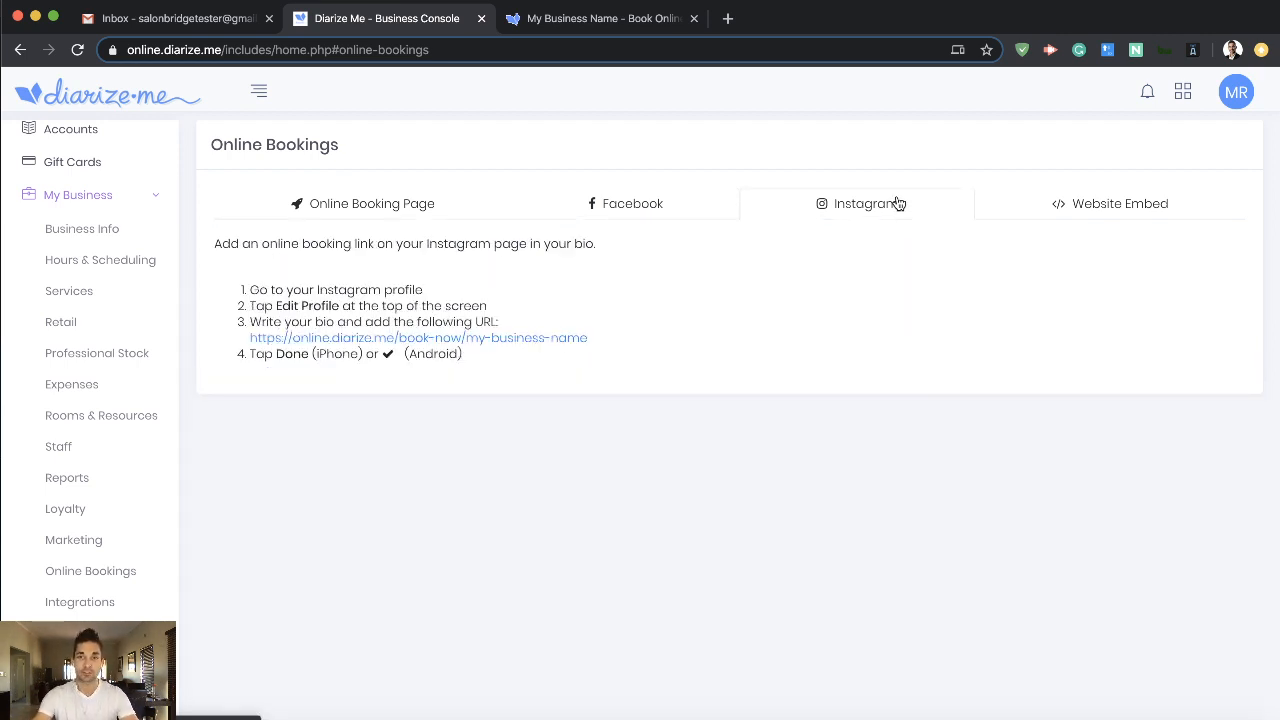
{"action": "left_click", "coordinate": [1064, 210]}
{"action": "left_click", "coordinate": [725, 460]}
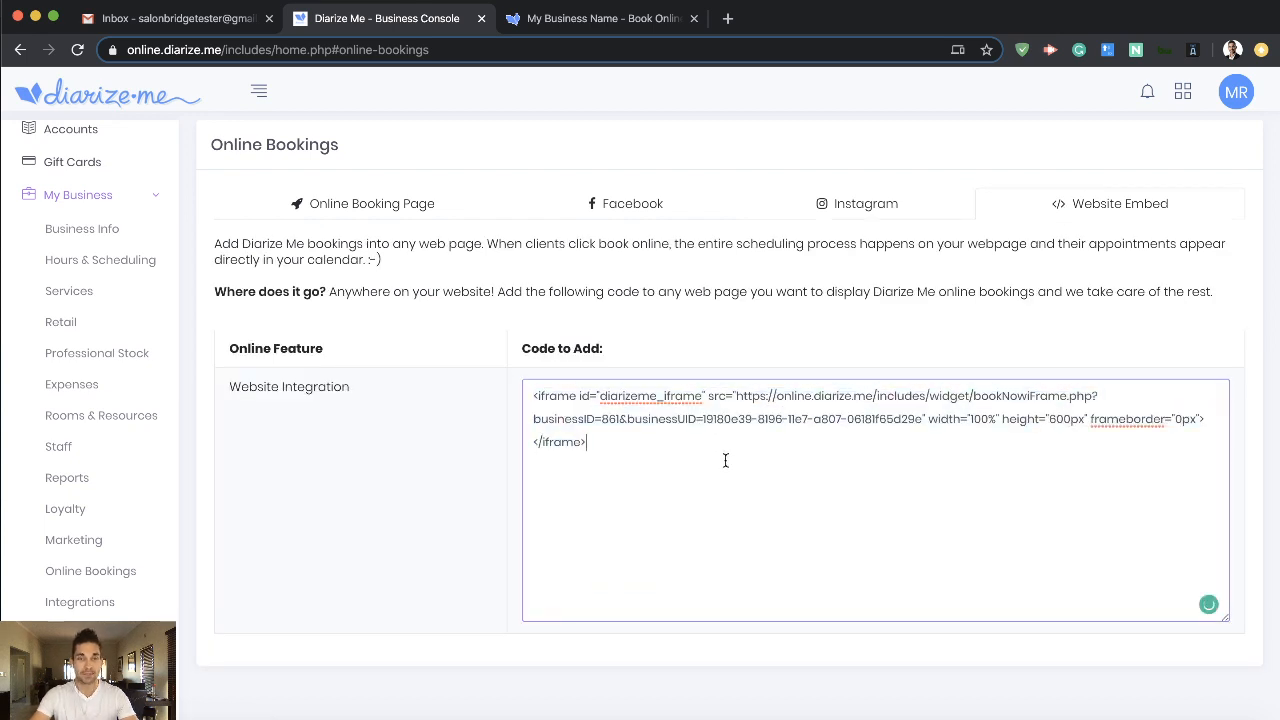
{"action": "left_click", "coordinate": [368, 215]}
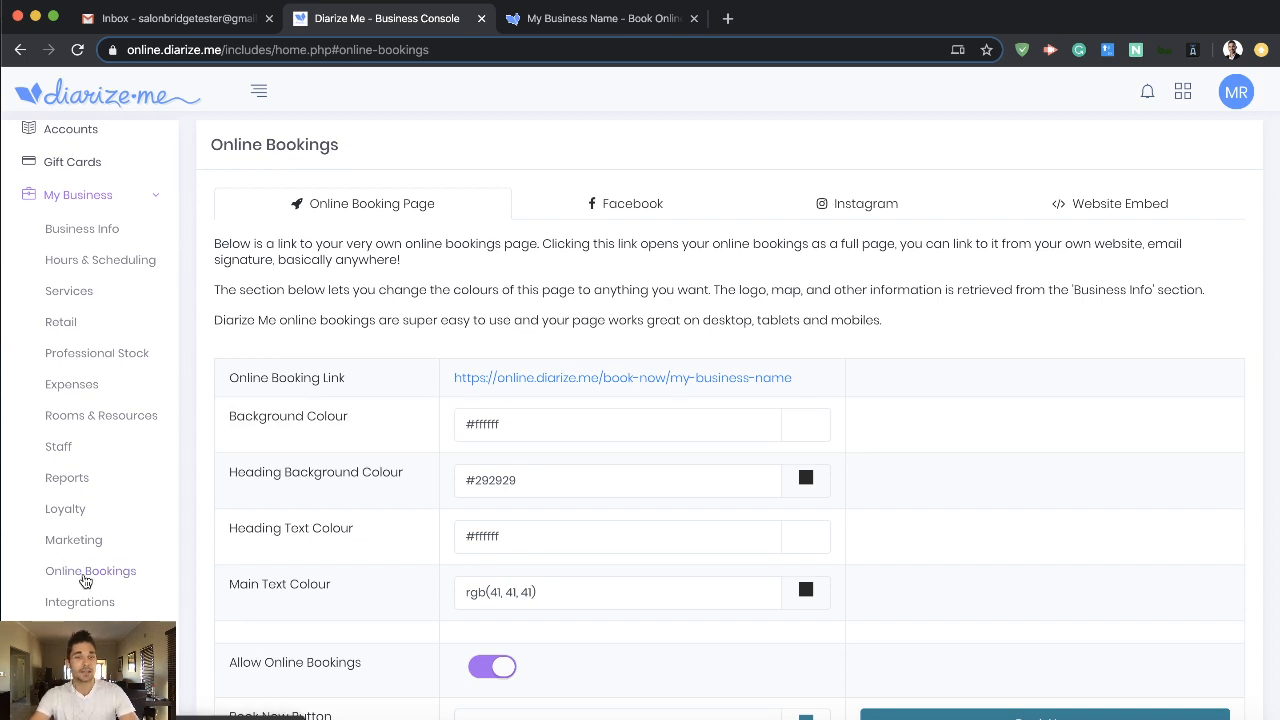
- Open the business's Integrations settings and review the online credit card processing options, including Yoco Online Payments
{"action": "left_click", "coordinate": [80, 604]}
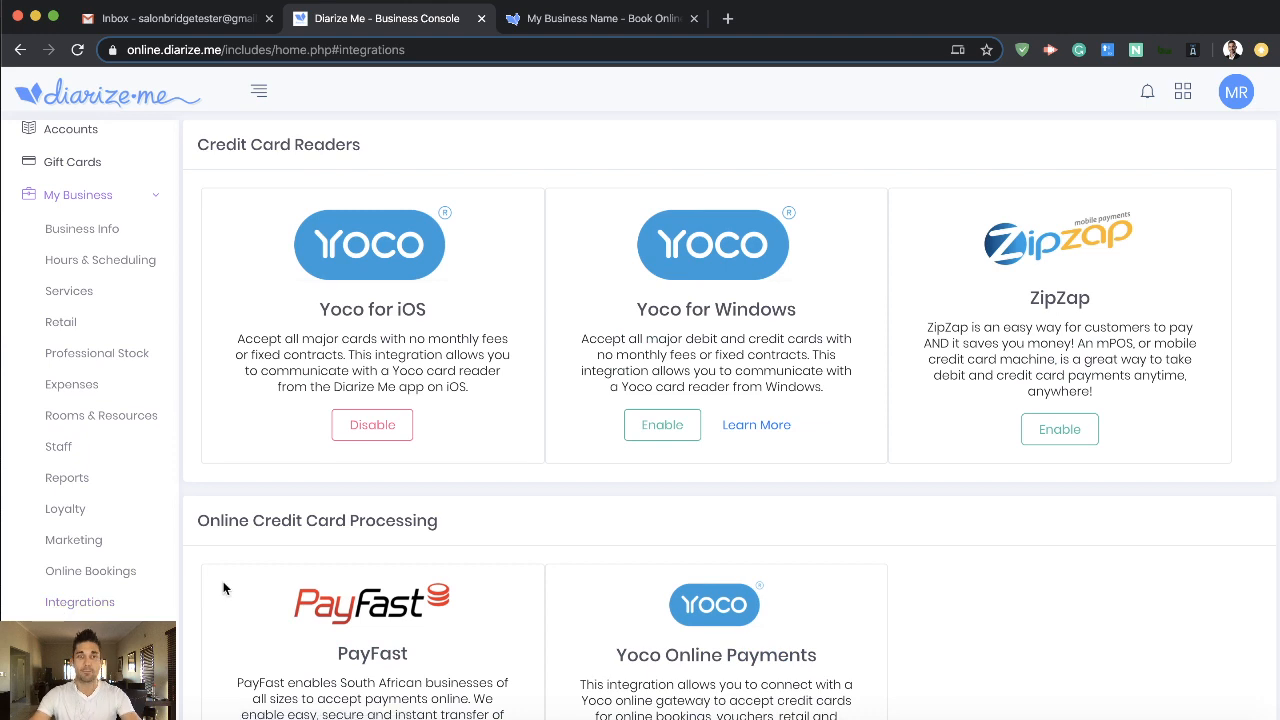
{"action": "scroll", "coordinate": [600, 470], "scroll_direction": "down", "scroll_amount": 5}
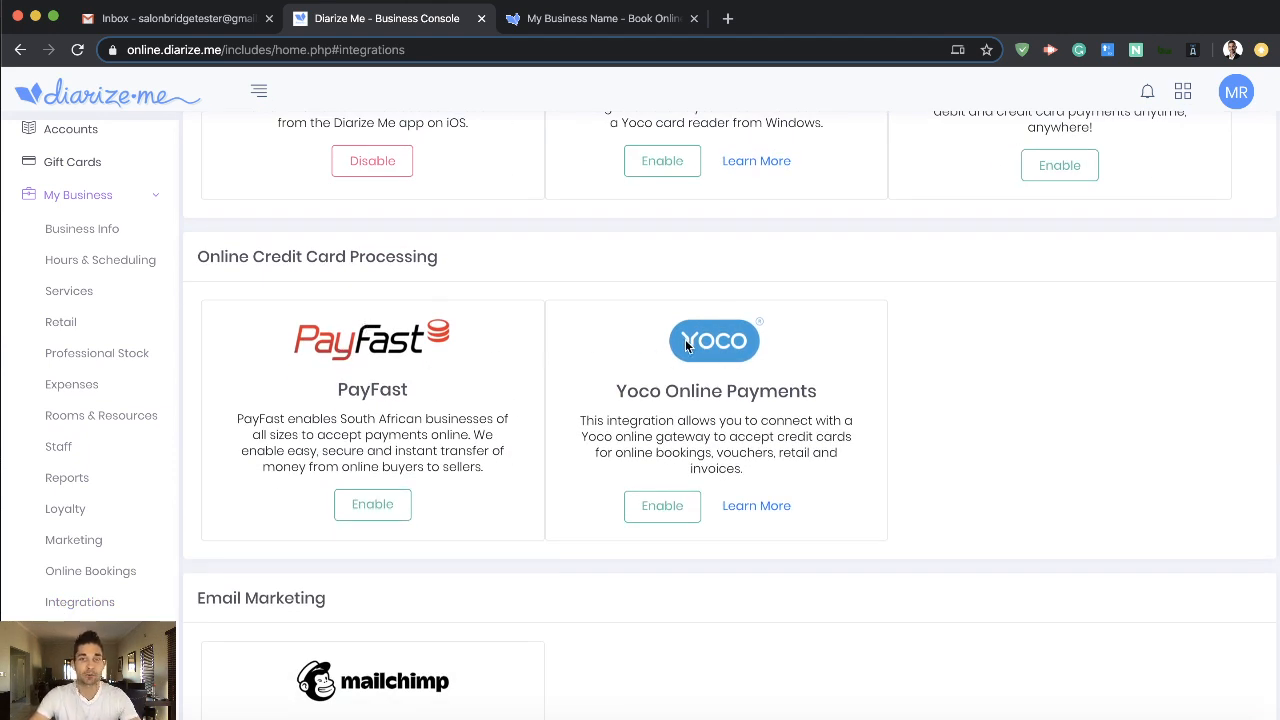
{"action": "left_click_drag", "start_coordinate": [617, 392], "coordinate": [903, 392]}
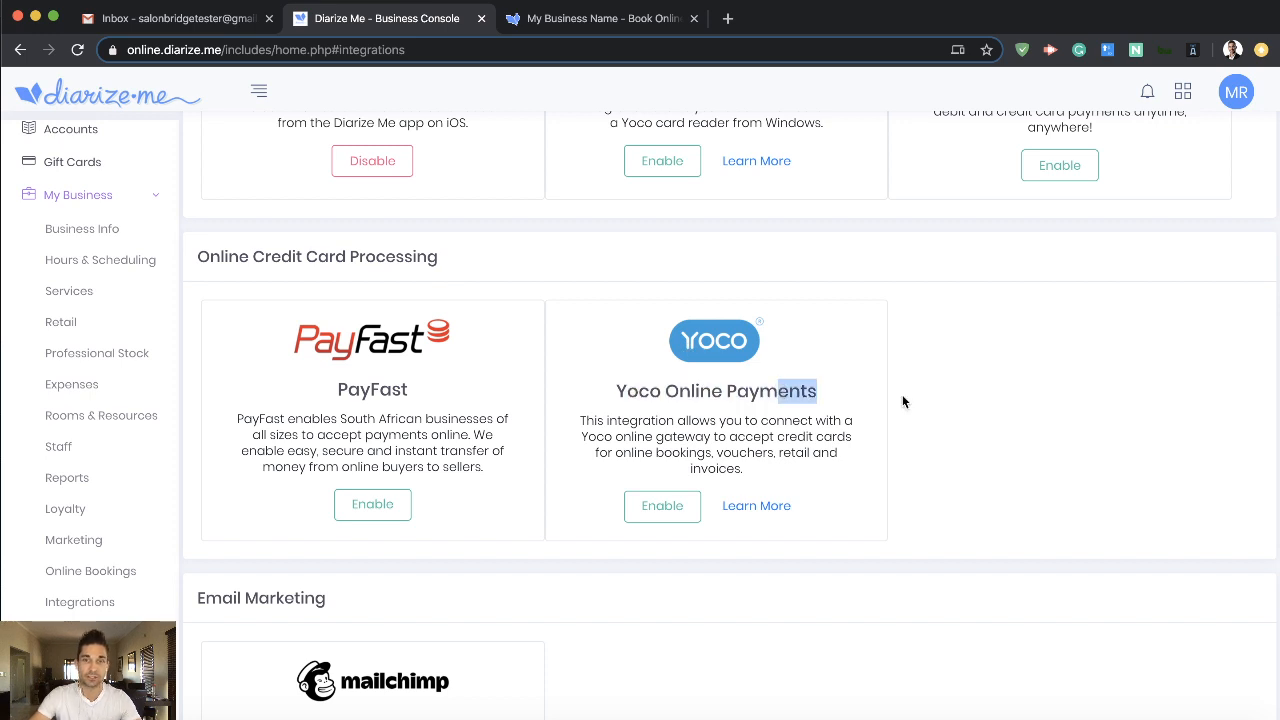
{"action": "left_click", "coordinate": [904, 398]}
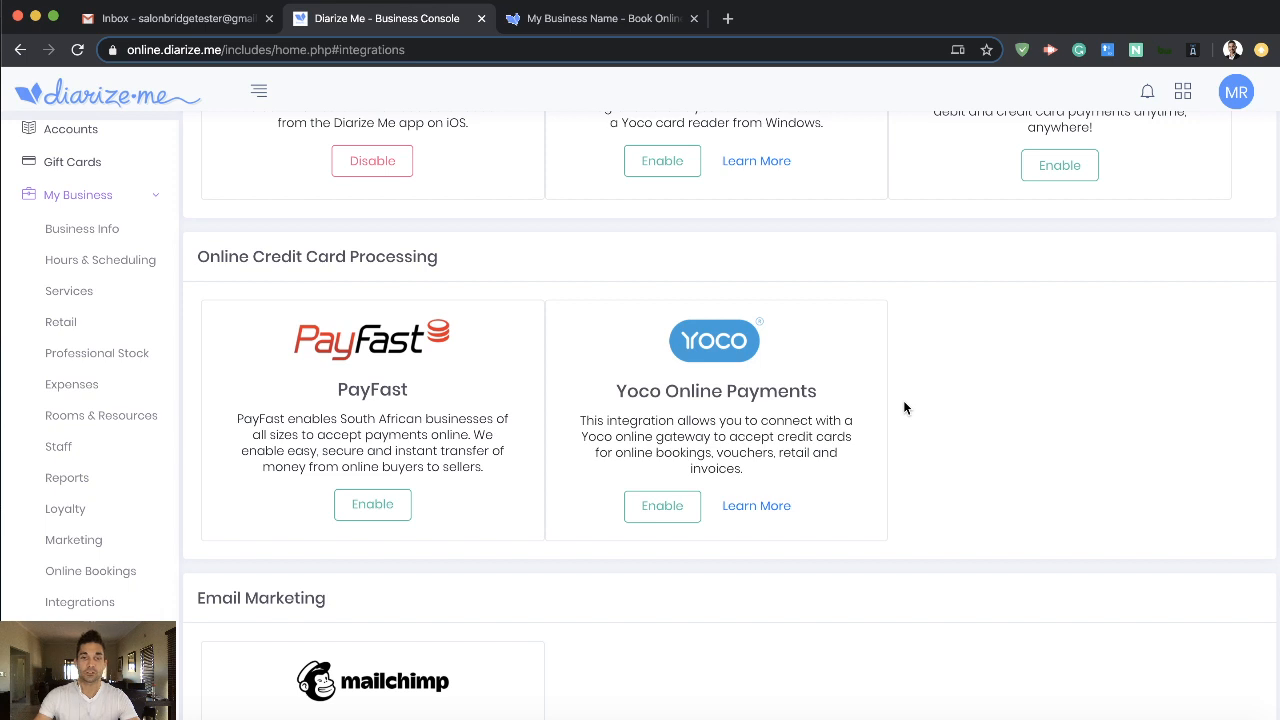
- Enable the Yoco Online Payments integration by pasting in the Yoco secret key and public key
{"action": "left_click", "coordinate": [657, 508]}
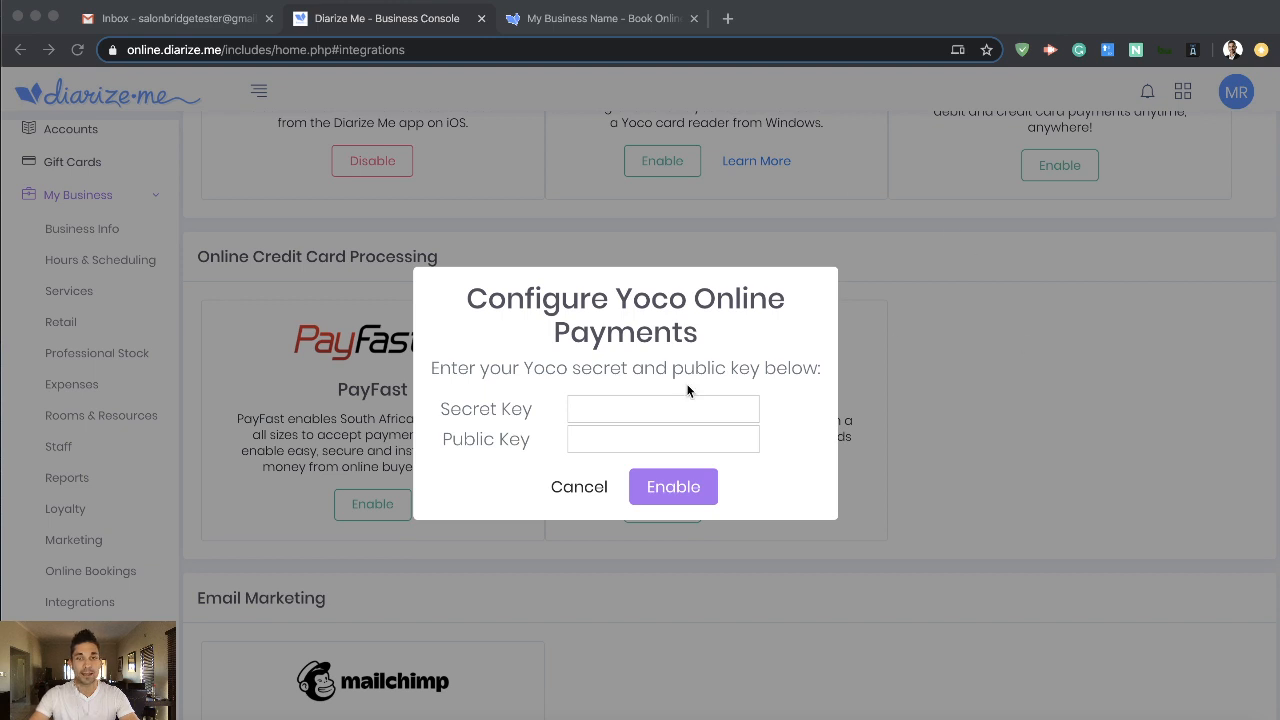
{"action": "left_click", "coordinate": [650, 415]}
{"action": "key", "text": "super+v"}
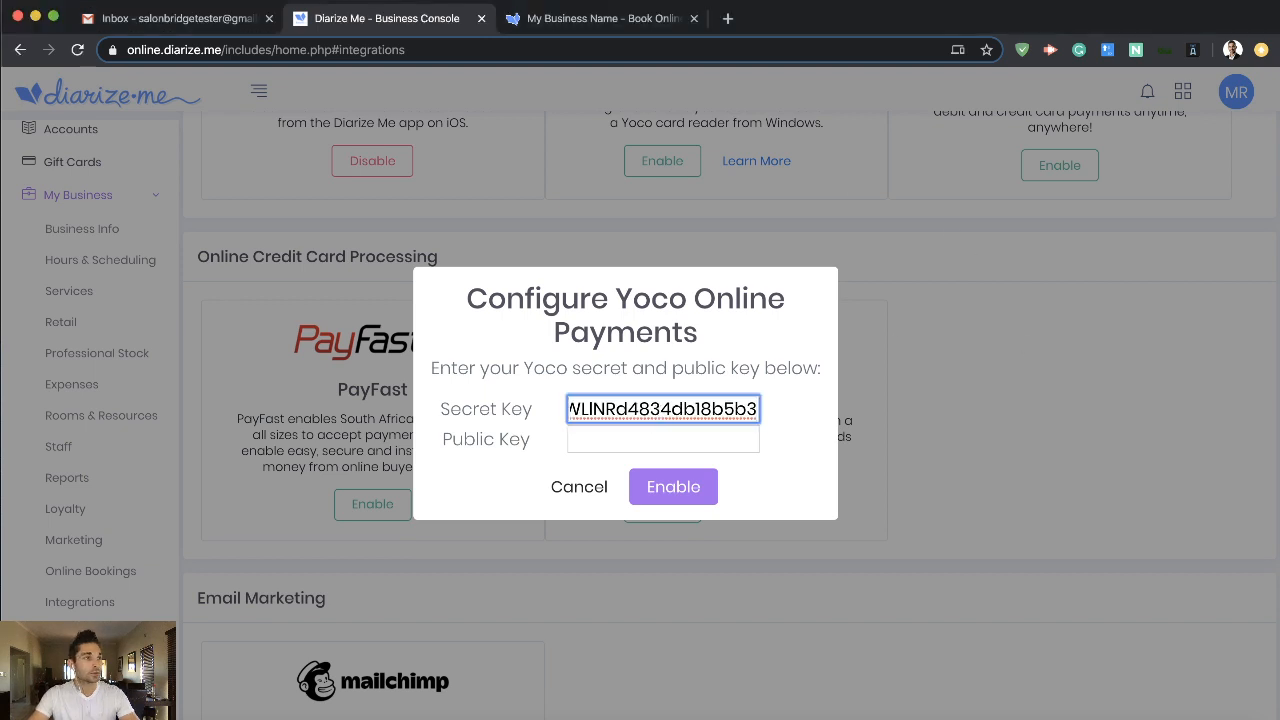
{"action": "left_click", "coordinate": [684, 438]}
{"action": "key", "text": "super+v"}
{"action": "left_click", "coordinate": [678, 490]}
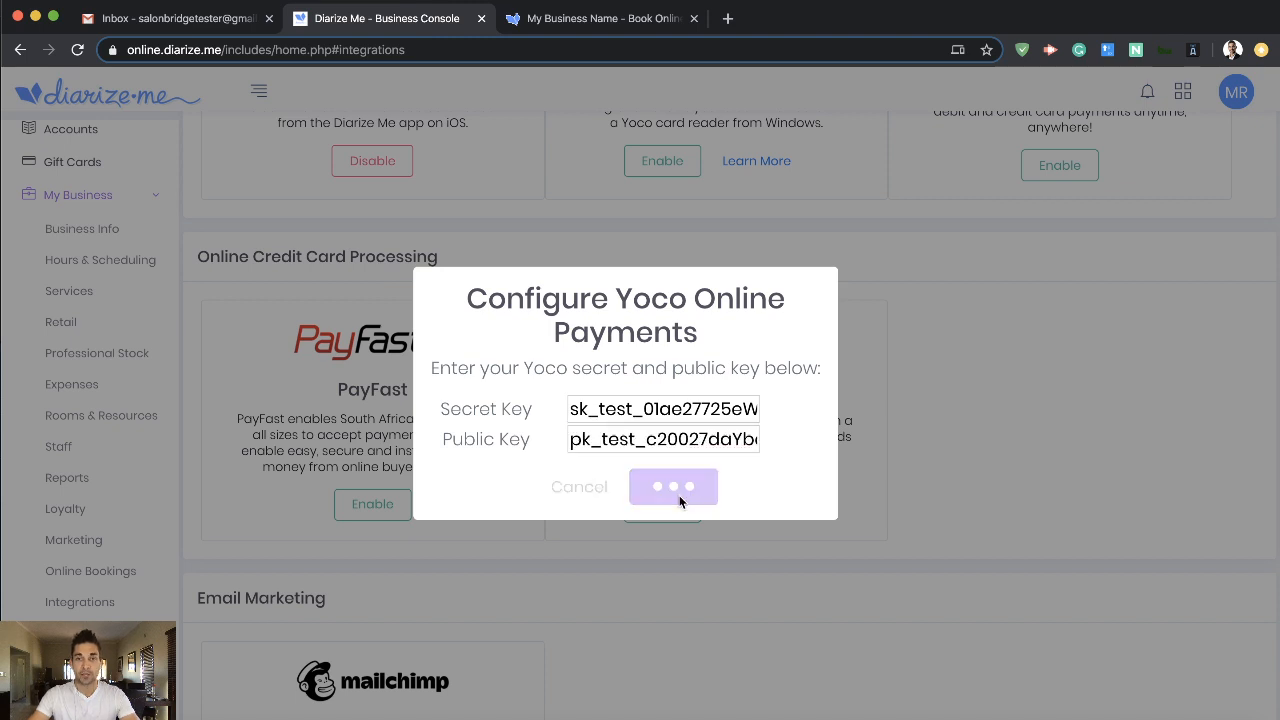
{"action": "scroll", "coordinate": [700, 500], "scroll_direction": "down", "scroll_amount": 1}
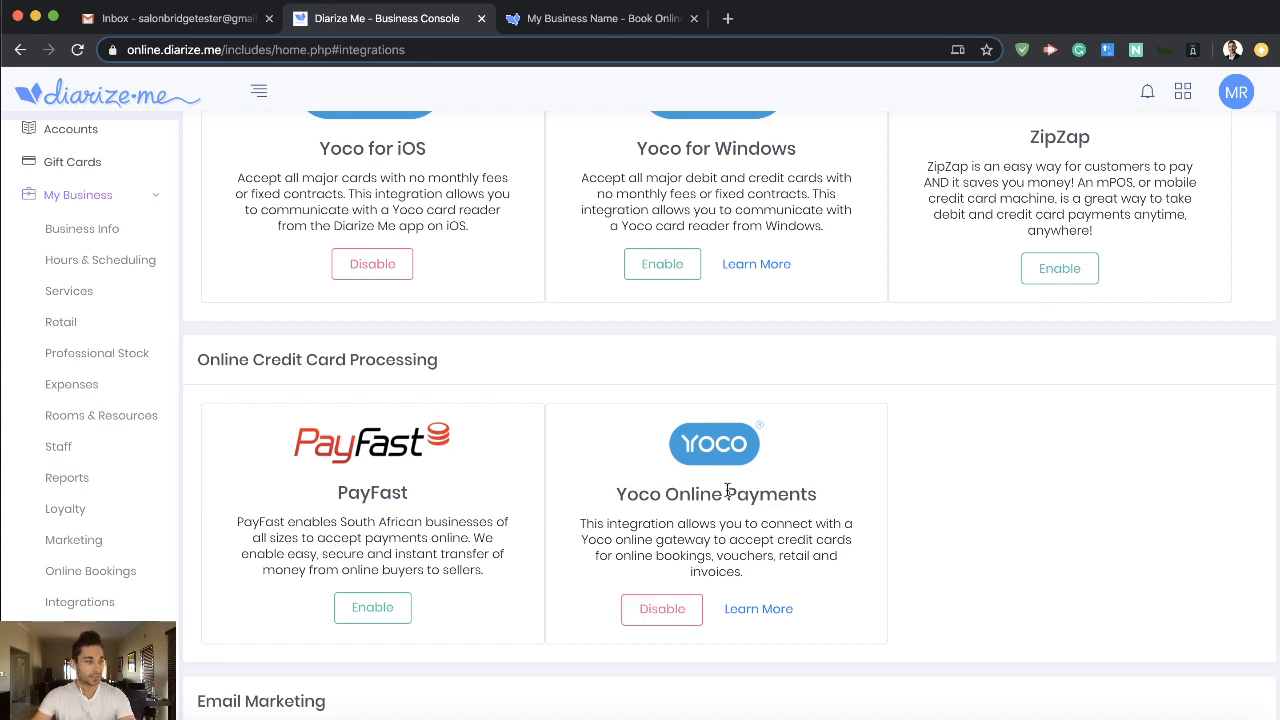
- Return to the Online Bookings settings and review the options for online retail and gift card purchases
{"action": "left_click", "coordinate": [141, 581]}
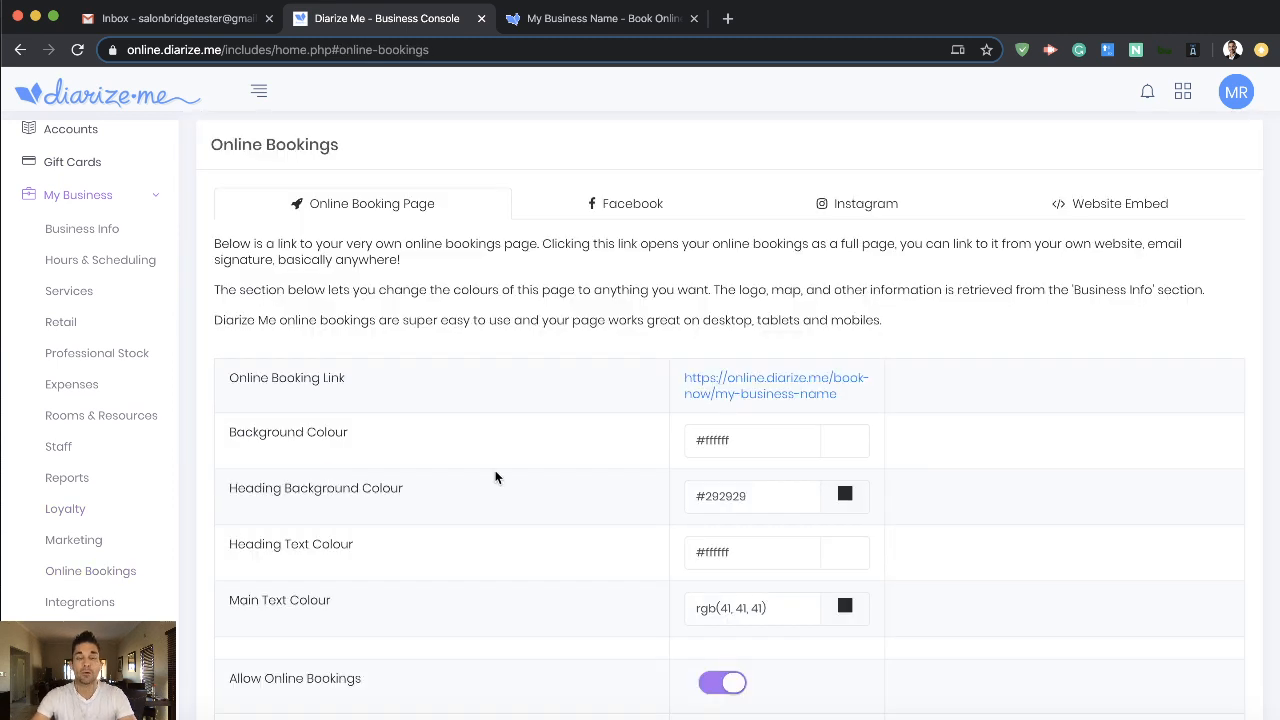
{"action": "scroll", "coordinate": [494, 476], "scroll_direction": "down", "scroll_amount": 5}
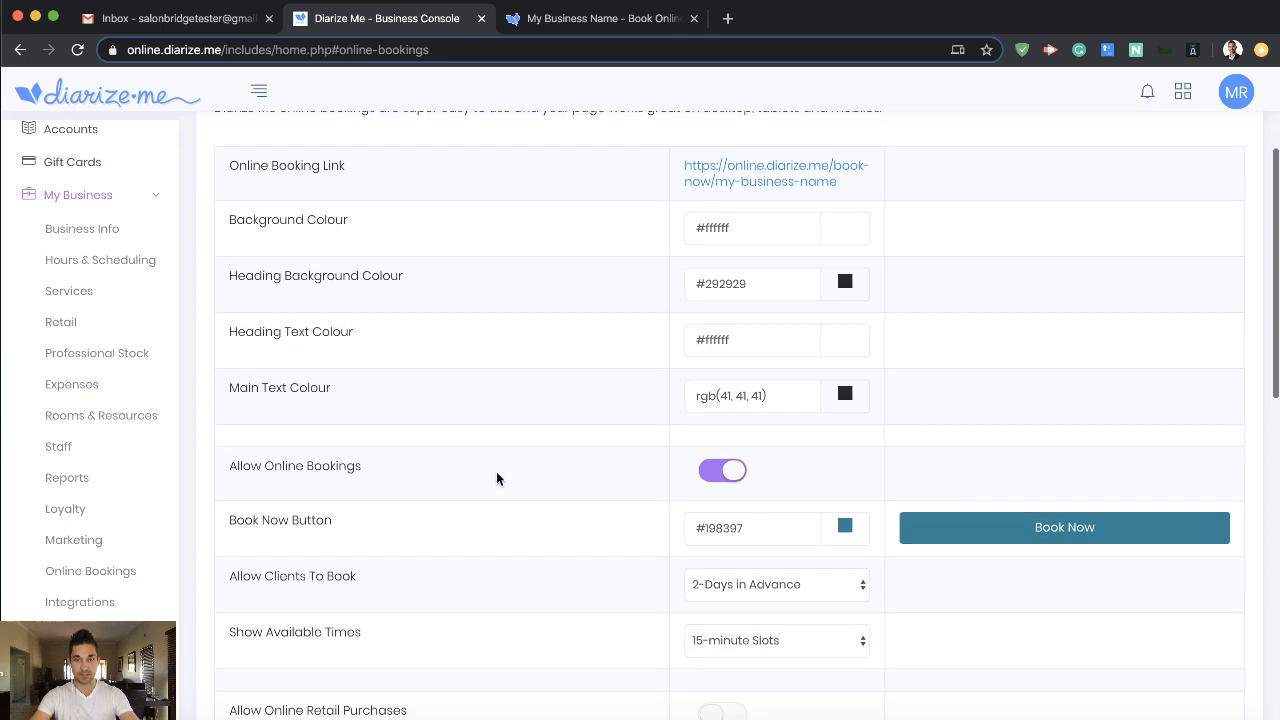
{"action": "scroll", "coordinate": [449, 480], "scroll_direction": "down", "scroll_amount": 4}
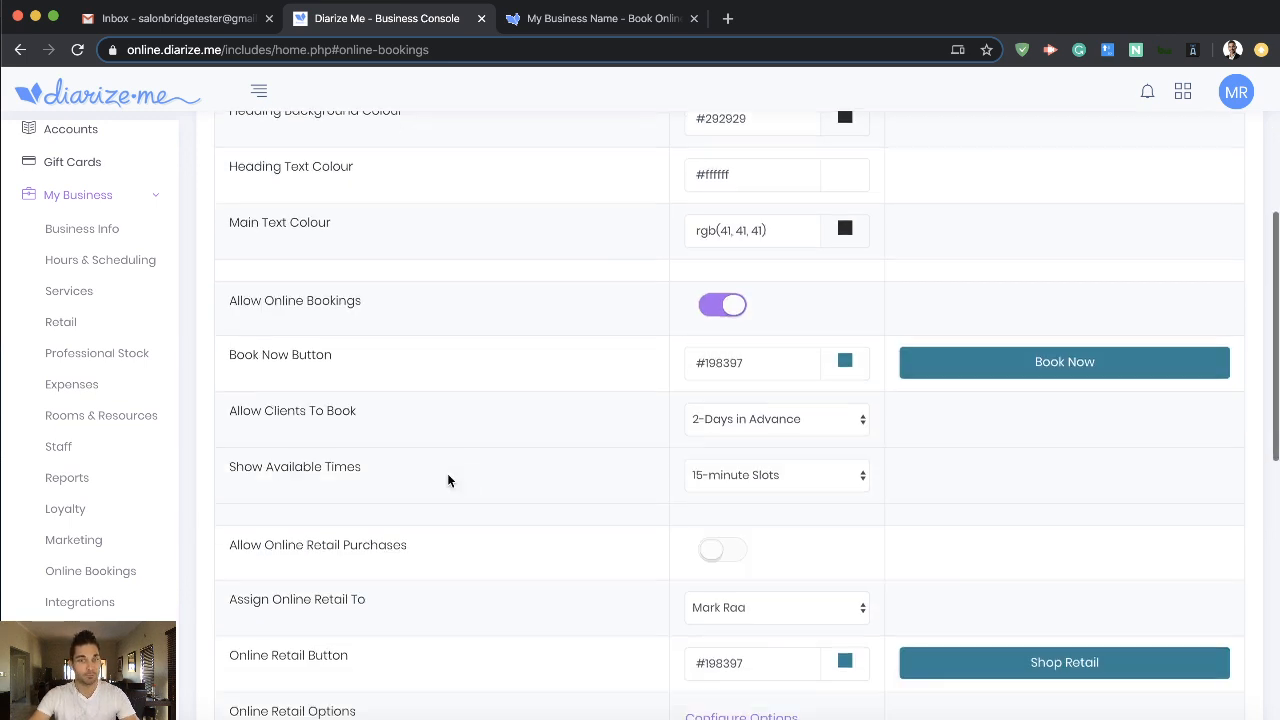
{"action": "scroll", "coordinate": [520, 427], "scroll_direction": "down", "scroll_amount": 2}
{"action": "left_click_drag", "start_coordinate": [229, 446], "coordinate": [412, 446]}
{"action": "left_click", "coordinate": [347, 447]}
{"action": "scroll", "coordinate": [349, 450], "scroll_direction": "down", "scroll_amount": 4}
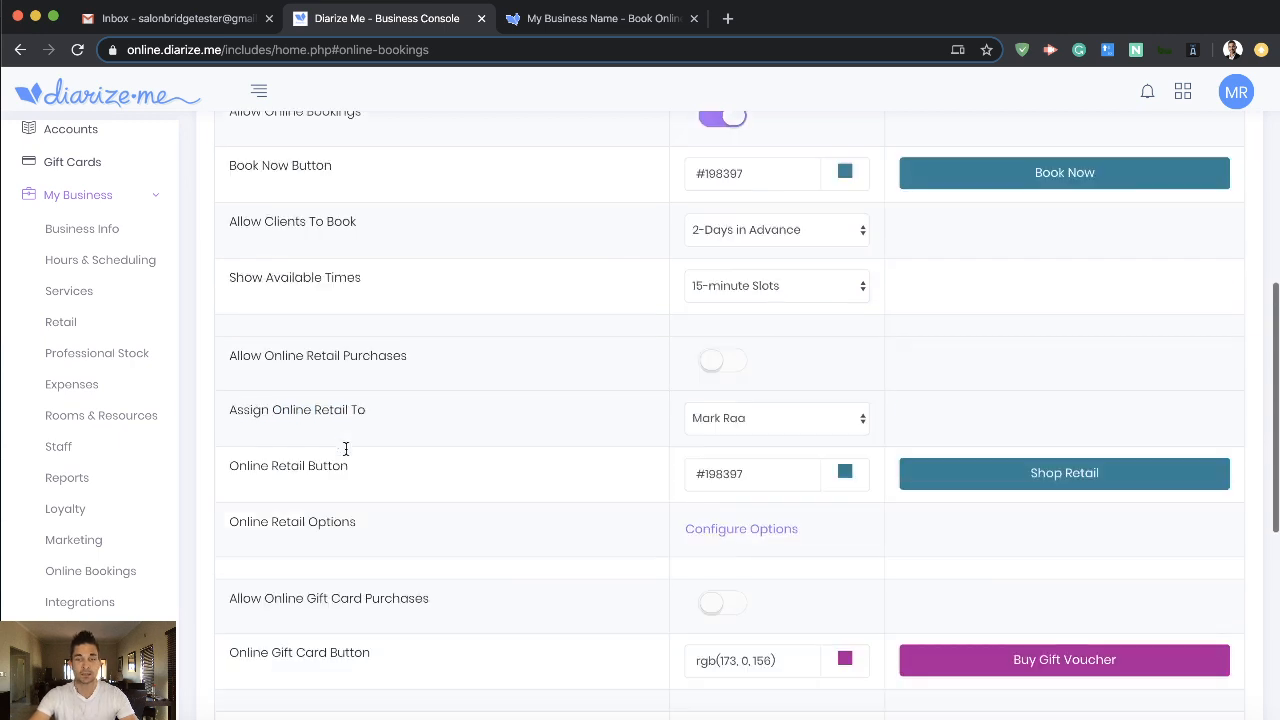
{"action": "scroll", "coordinate": [351, 452], "scroll_direction": "down", "scroll_amount": 1}
{"action": "left_click_drag", "start_coordinate": [229, 450], "coordinate": [392, 450]}
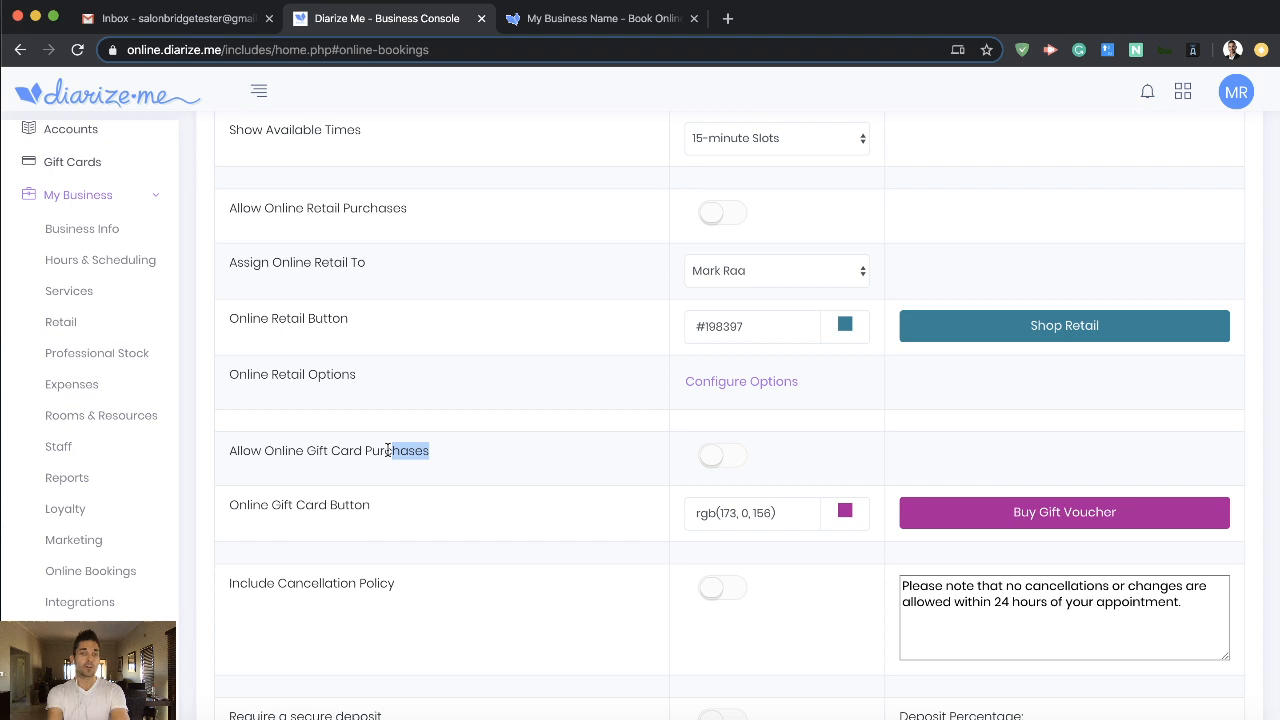
{"action": "left_click", "coordinate": [388, 450]}
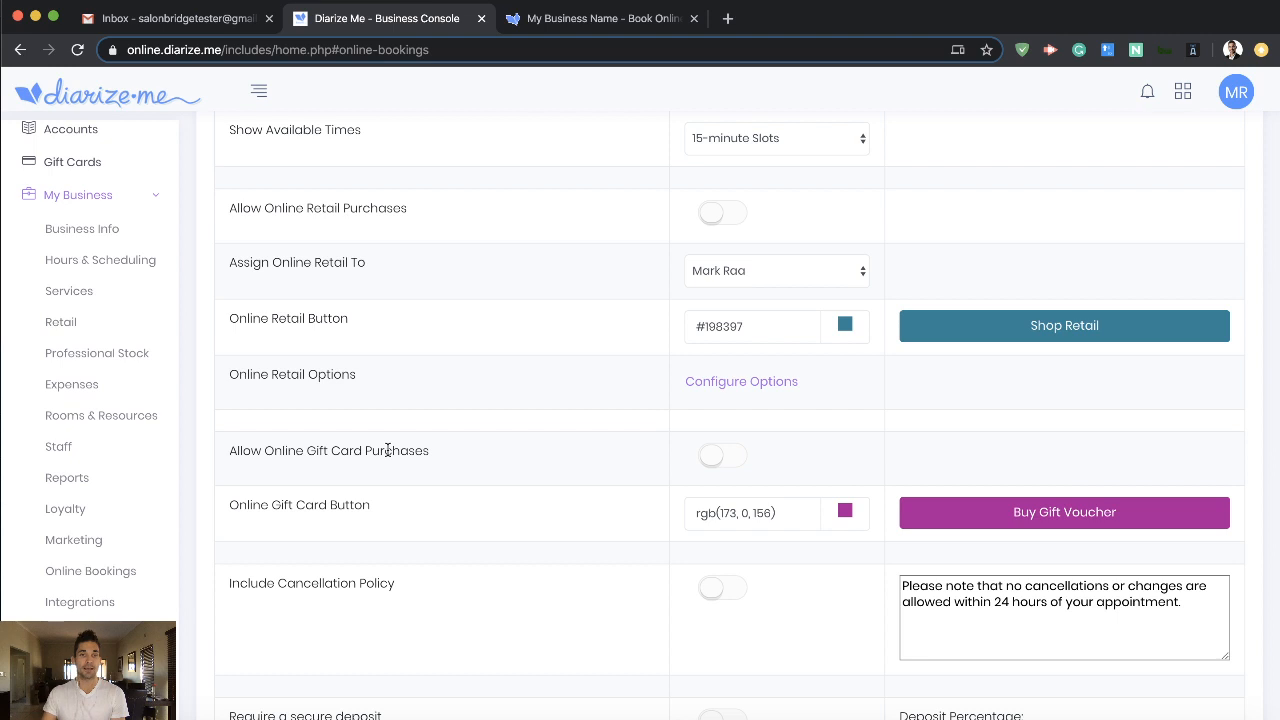
- Allow online retail purchases and check the staff choices for assigning online retail sales, keeping the current selection
{"action": "scroll", "coordinate": [545, 429], "scroll_direction": "up", "scroll_amount": 3}
{"action": "left_click", "coordinate": [728, 364]}
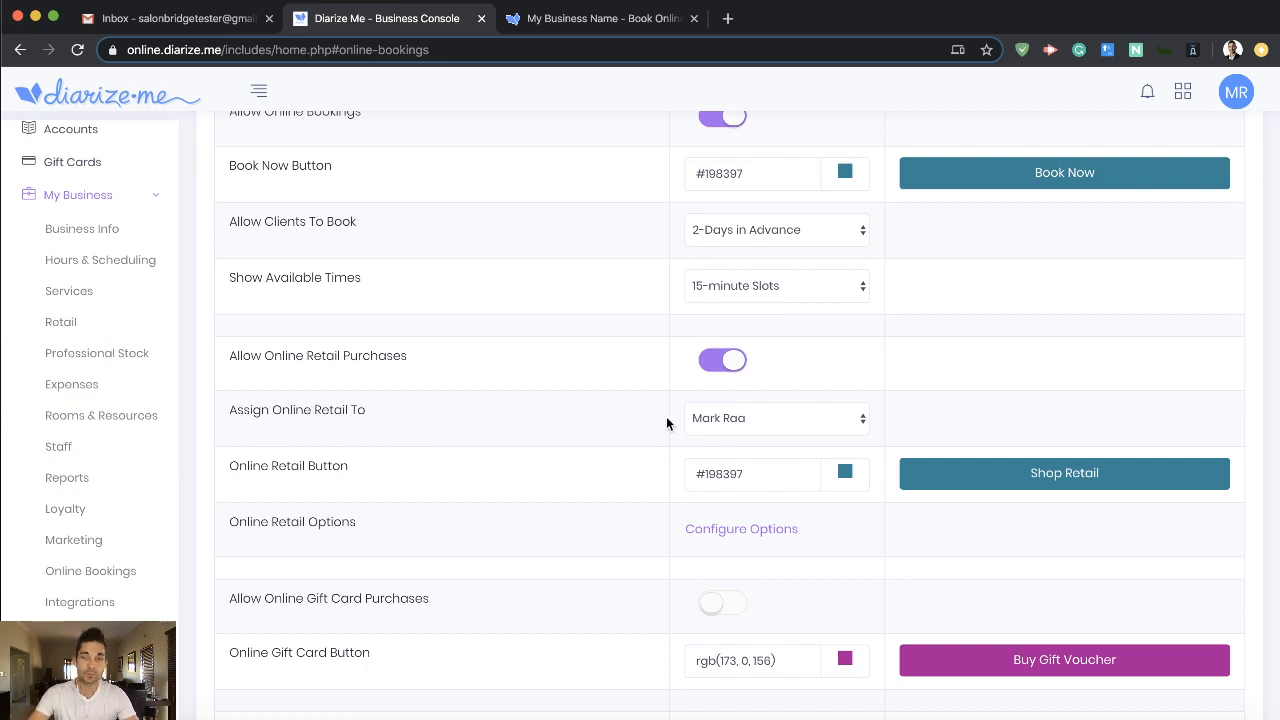
{"action": "left_click", "coordinate": [745, 422]}
{"action": "left_click", "coordinate": [600, 426]}
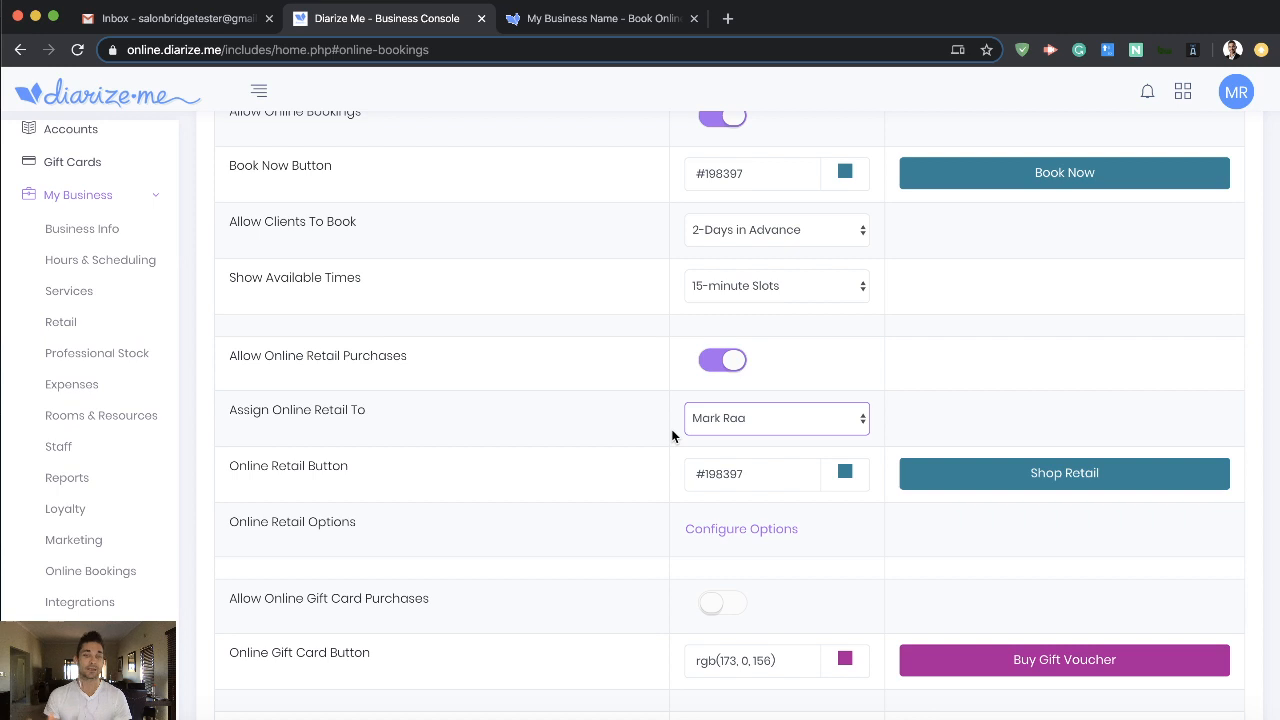
- Set the Online Retail Button colour to #91a7ab and allow online gift card purchases
{"action": "left_click", "coordinate": [844, 479]}
{"action": "left_click", "coordinate": [809, 526]}
{"action": "left_click_drag", "start_coordinate": [809, 526], "coordinate": [752, 524]}
{"action": "left_click", "coordinate": [593, 465]}
{"action": "scroll", "coordinate": [620, 465], "scroll_direction": "down", "scroll_amount": 3}
{"action": "left_click", "coordinate": [727, 461]}
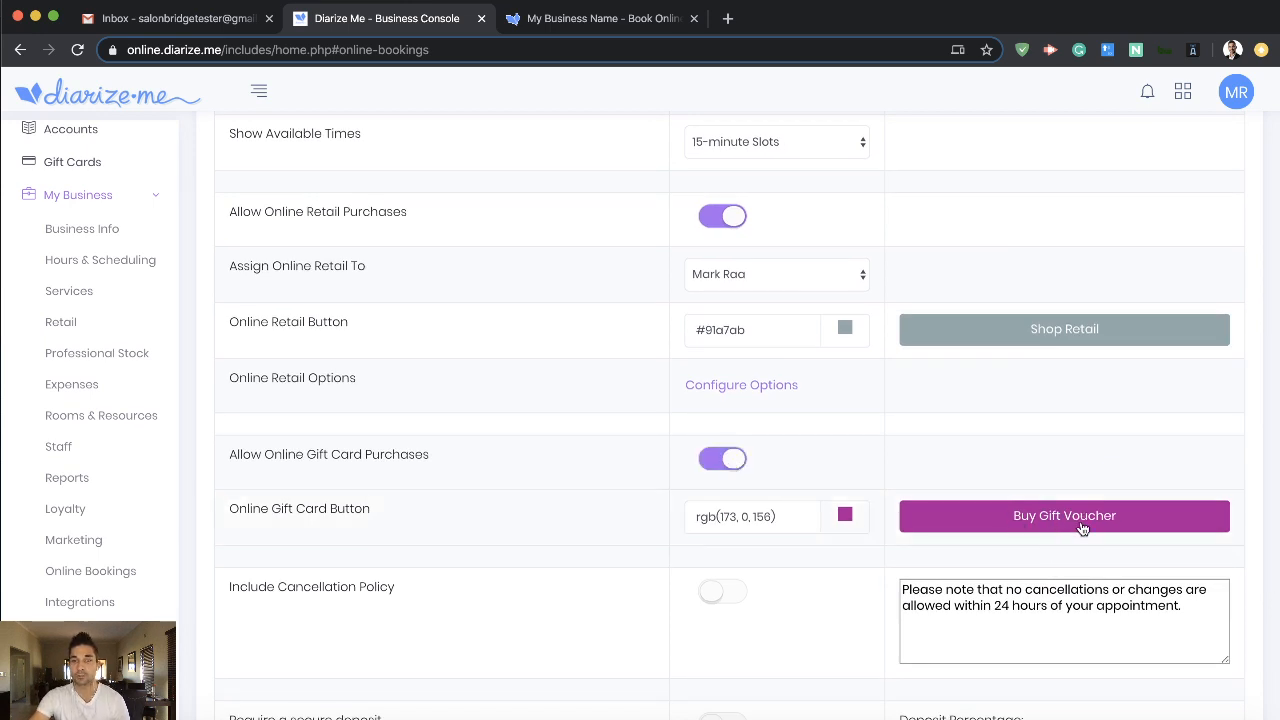
- Review the cancellation policy and secure deposit options, keep the deposit percentage at 10%, and save the online booking settings
{"action": "scroll", "coordinate": [1082, 528], "scroll_direction": "down", "scroll_amount": 5}
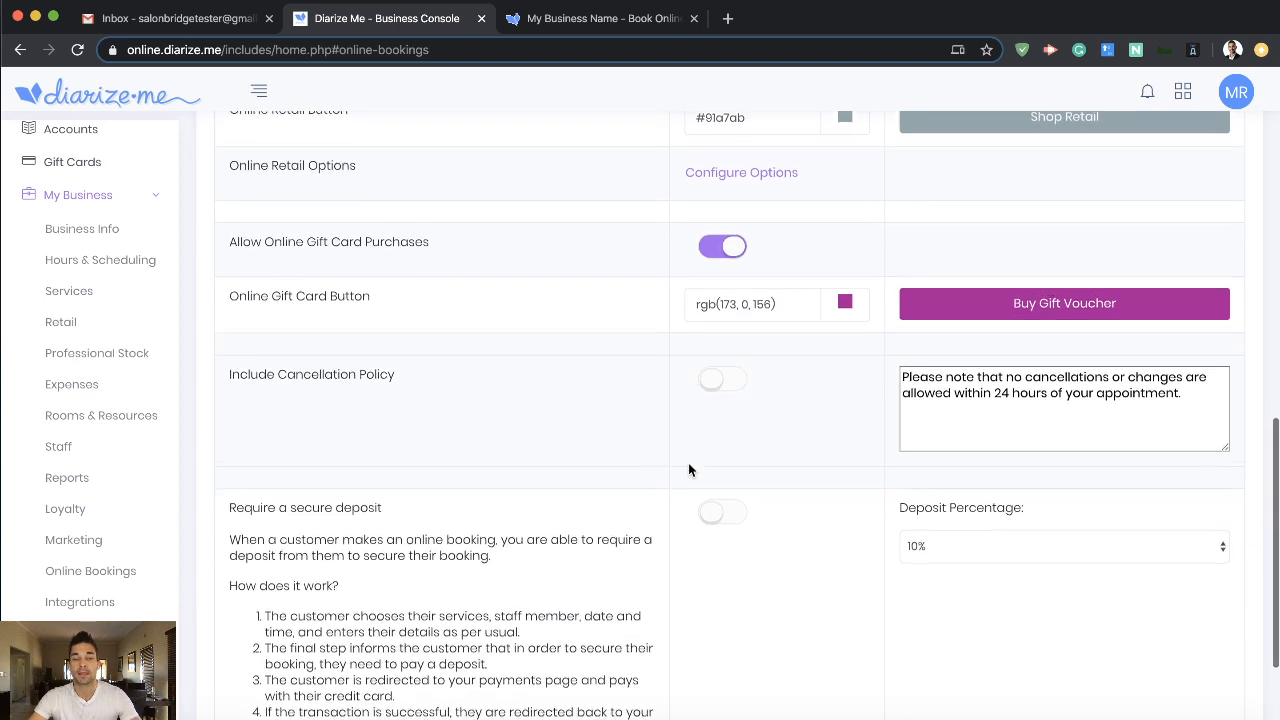
{"action": "scroll", "coordinate": [664, 450], "scroll_direction": "down", "scroll_amount": 3}
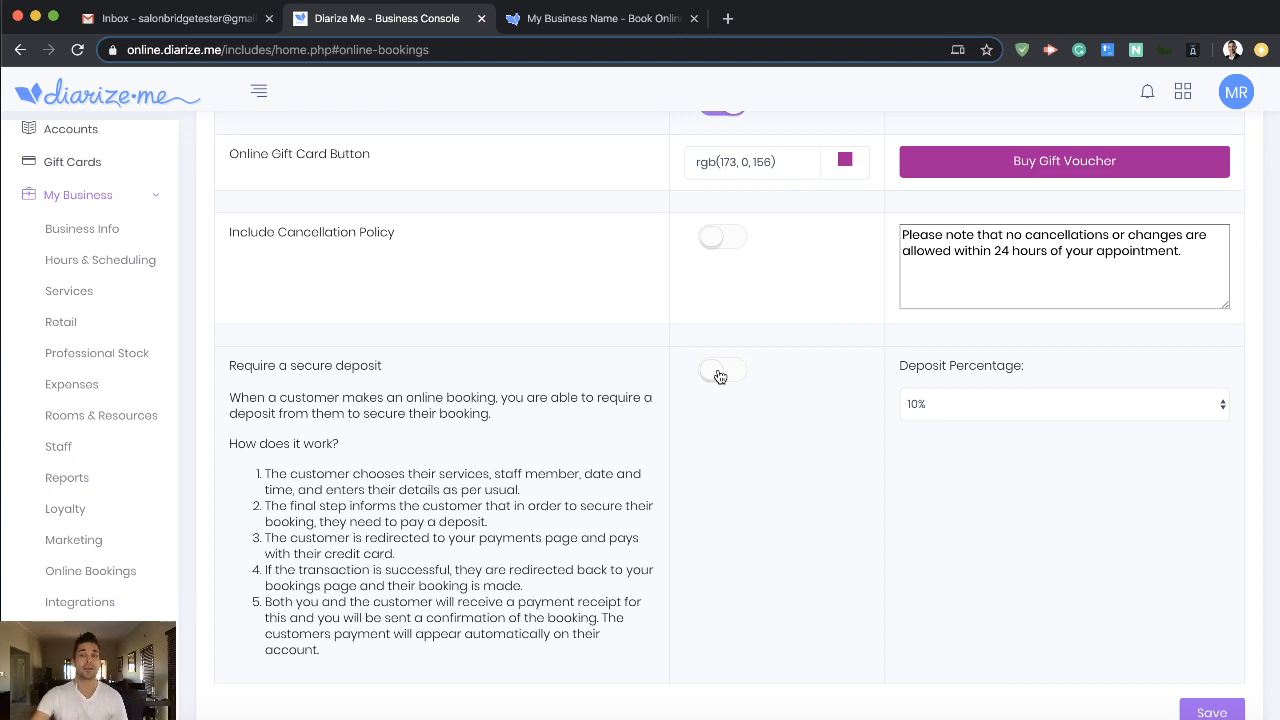
{"action": "left_click", "coordinate": [975, 404]}
{"action": "left_click", "coordinate": [942, 564]}
{"action": "scroll", "coordinate": [740, 548], "scroll_direction": "up", "scroll_amount": 3}
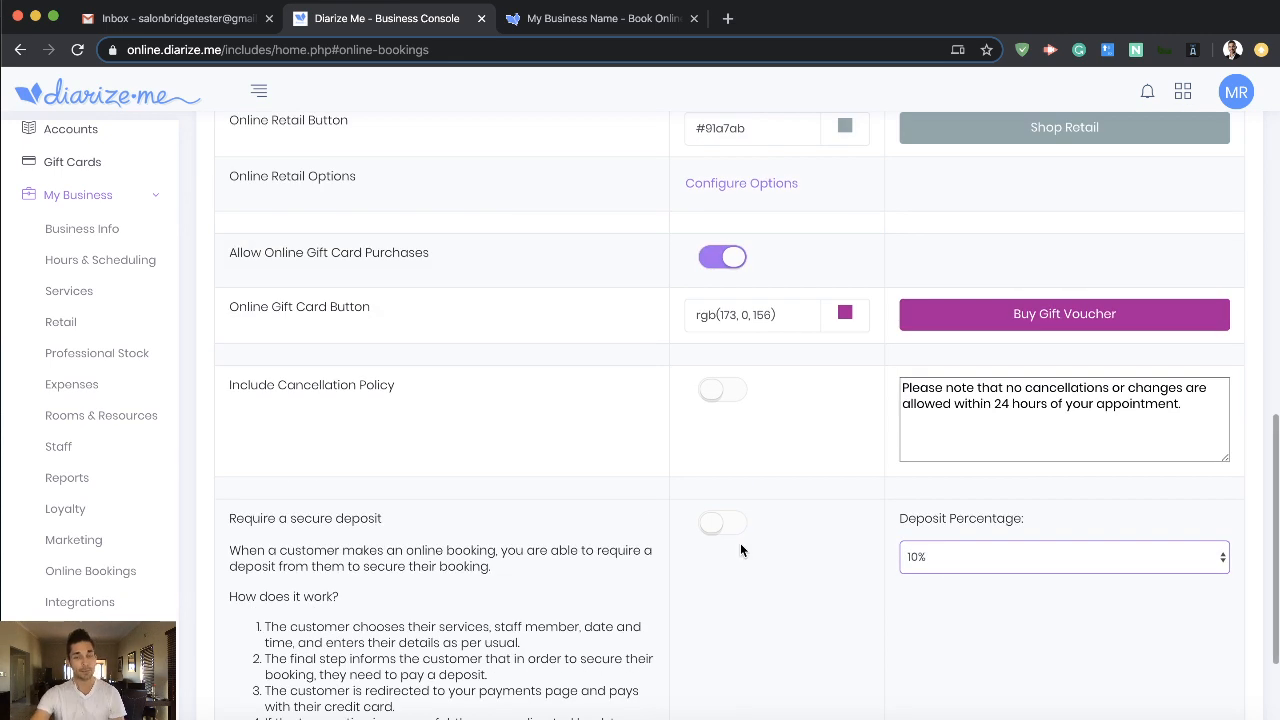
{"action": "scroll", "coordinate": [740, 548], "scroll_direction": "up", "scroll_amount": 5}
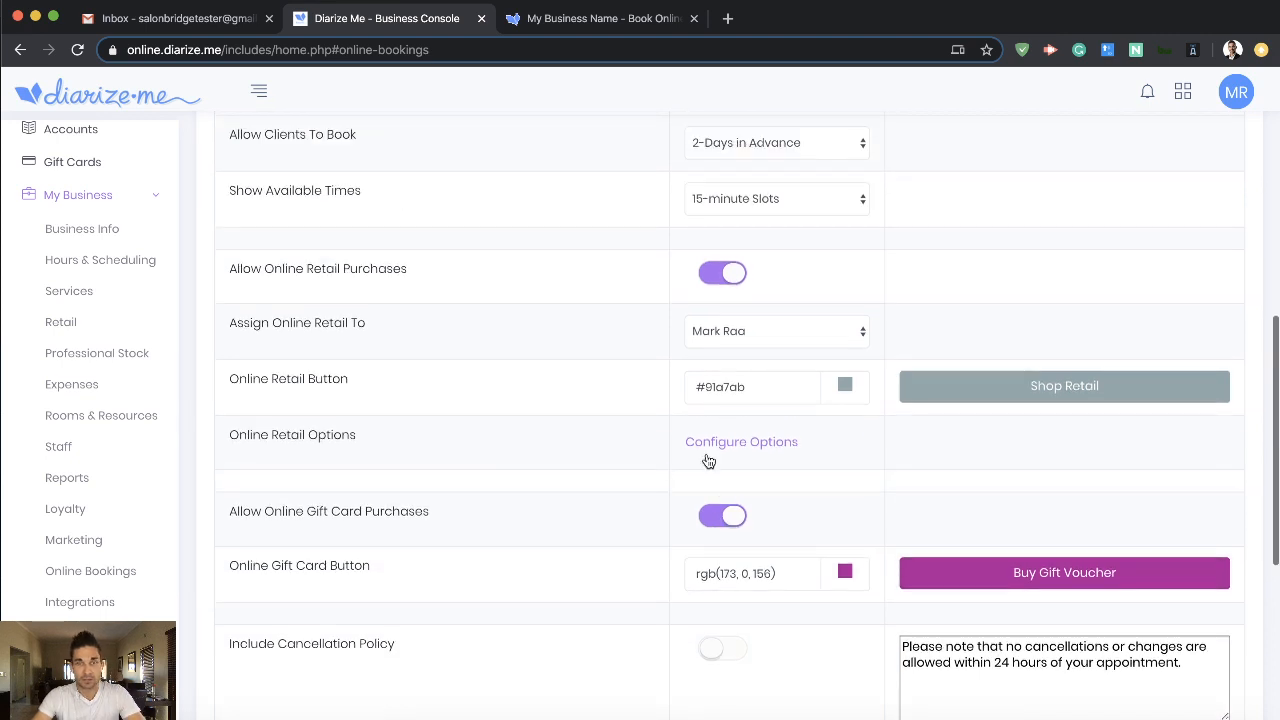
{"action": "scroll", "coordinate": [666, 462], "scroll_direction": "down", "scroll_amount": 8}
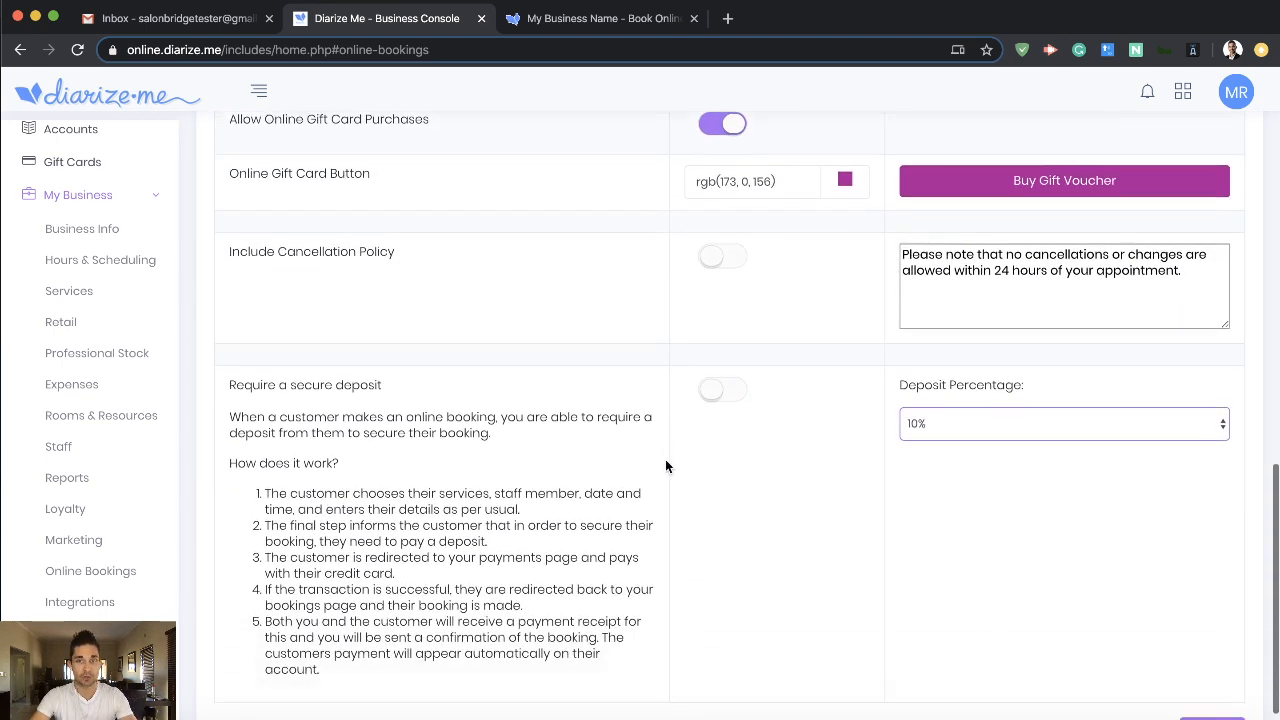
{"action": "scroll", "coordinate": [666, 466], "scroll_direction": "down", "scroll_amount": 1}
{"action": "left_click", "coordinate": [1211, 686]}
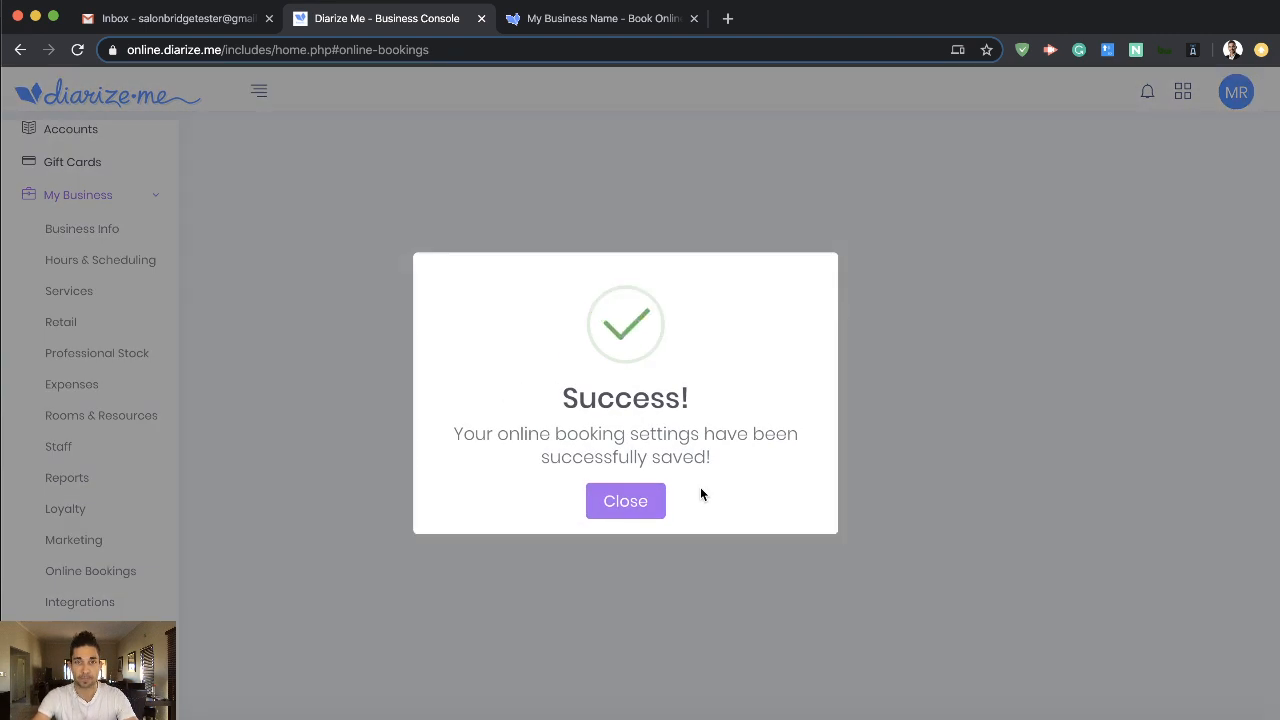
- Open the configuration of the online retail options and set the button text to "Buy Products"
{"action": "scroll", "coordinate": [572, 464], "scroll_direction": "down", "scroll_amount": 7}
{"action": "scroll", "coordinate": [580, 472], "scroll_direction": "down", "scroll_amount": 5}
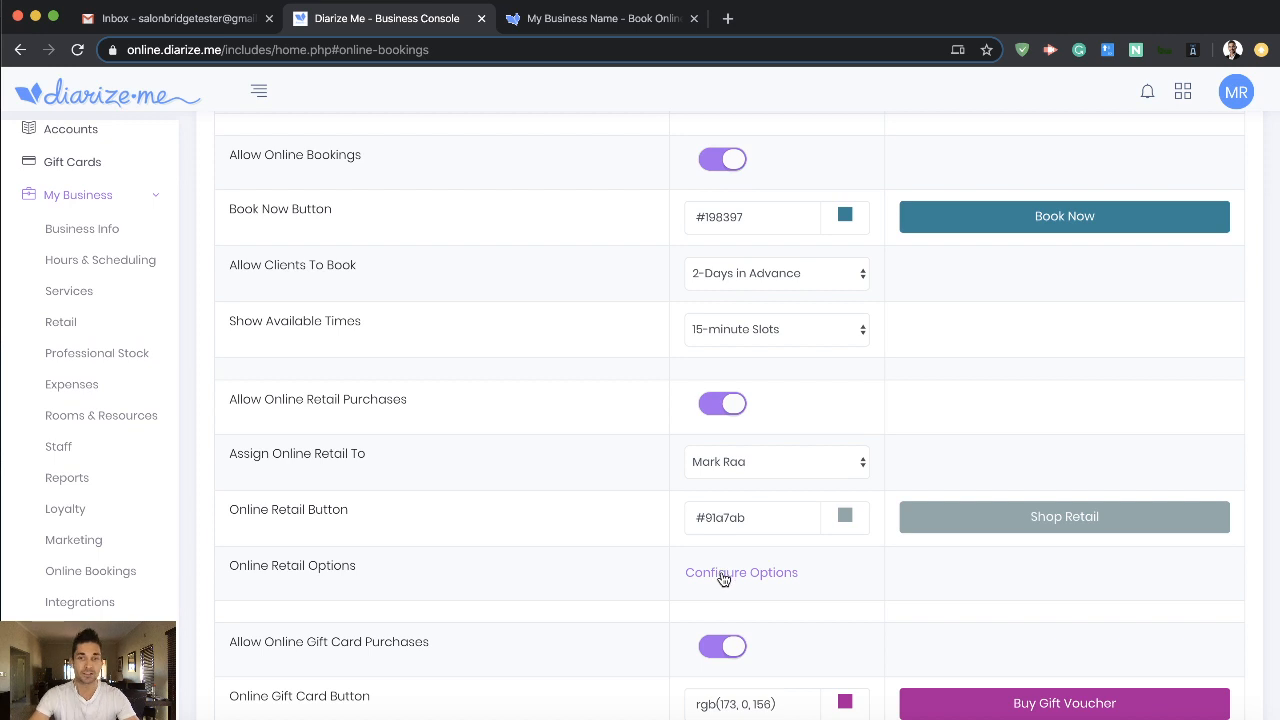
{"action": "left_click", "coordinate": [722, 575]}
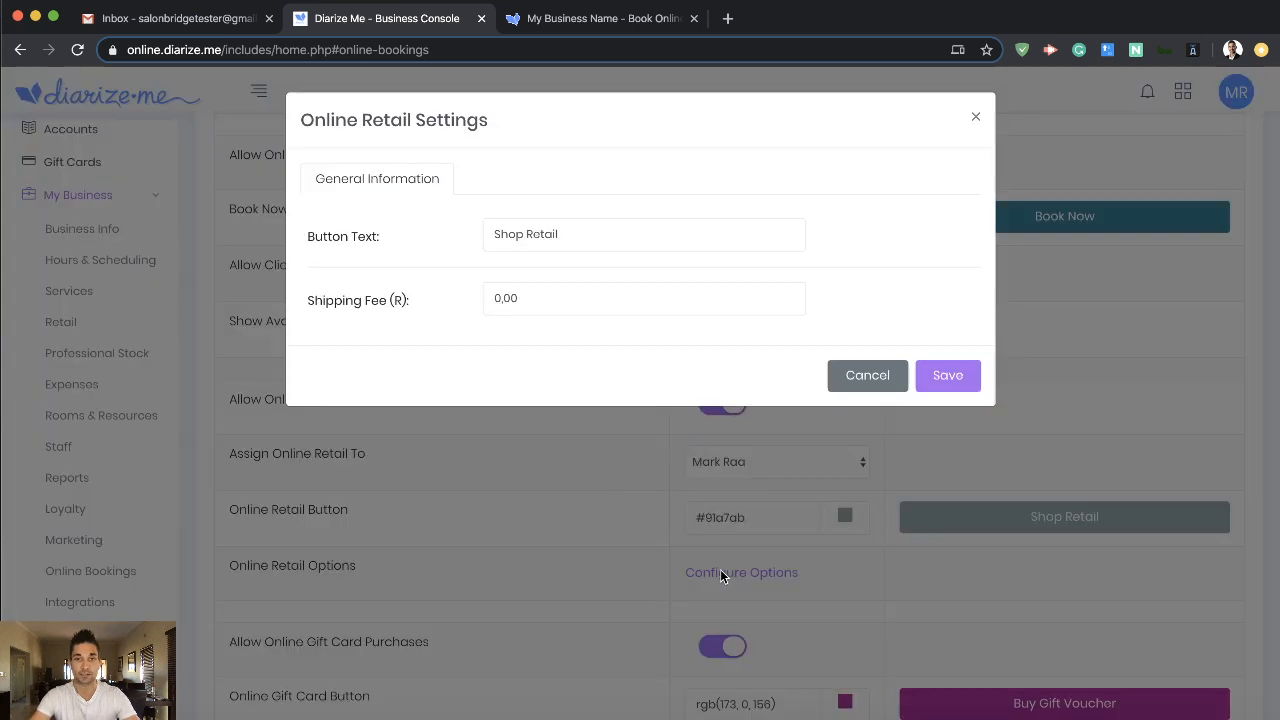
{"action": "triple_click", "coordinate": [590, 235]}
{"action": "left_click", "coordinate": [600, 235]}
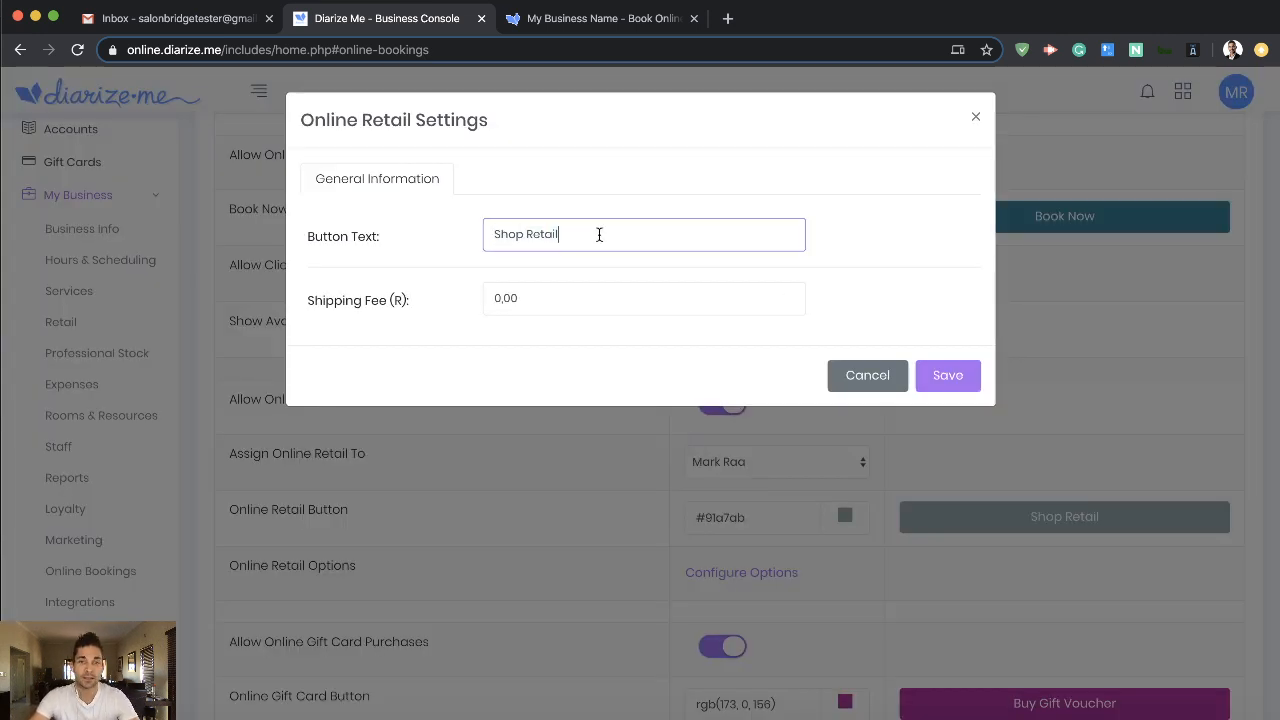
{"action": "double_click", "coordinate": [556, 234]}
{"action": "double_click", "coordinate": [507, 231]}
{"action": "double_click", "coordinate": [545, 238]}
{"action": "left_click_drag", "start_coordinate": [545, 238], "coordinate": [497, 237]}
{"action": "type", "text": "Buy Products"}
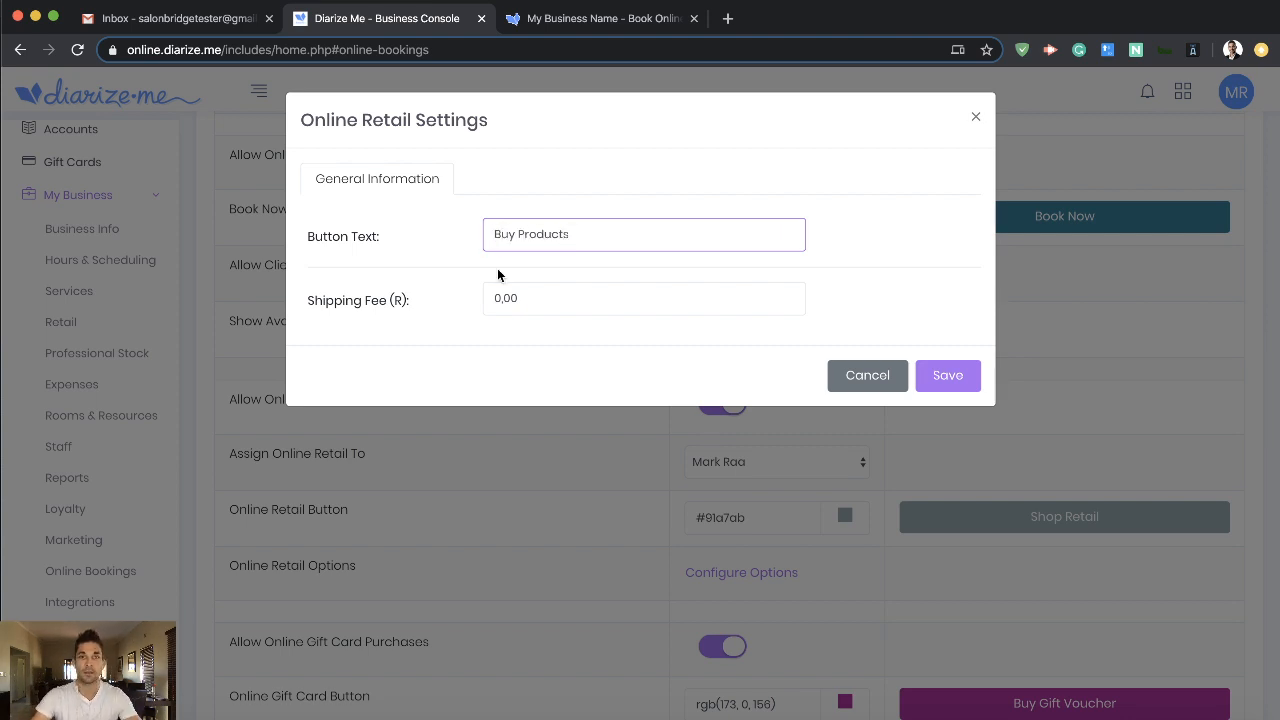
- Leave the shipping fee at 0,00, save the online retail settings and check the renamed retail button
{"action": "left_click", "coordinate": [551, 297]}
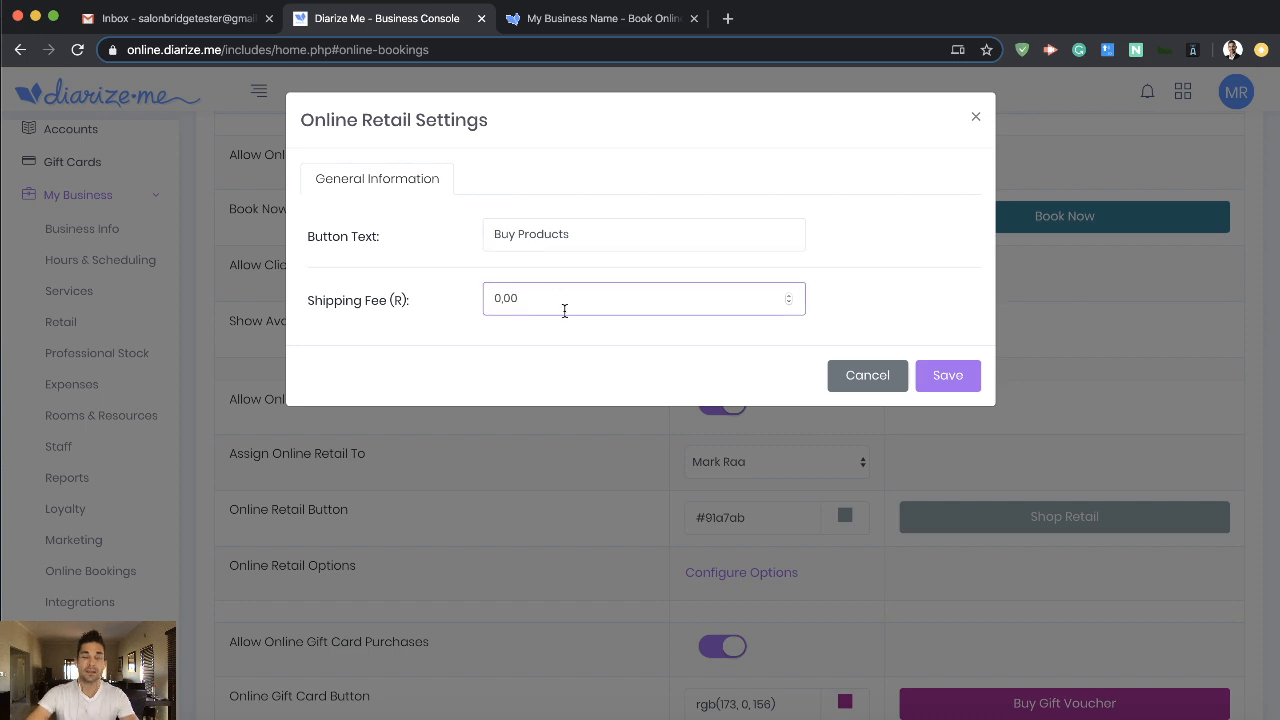
{"action": "left_click", "coordinate": [576, 334]}
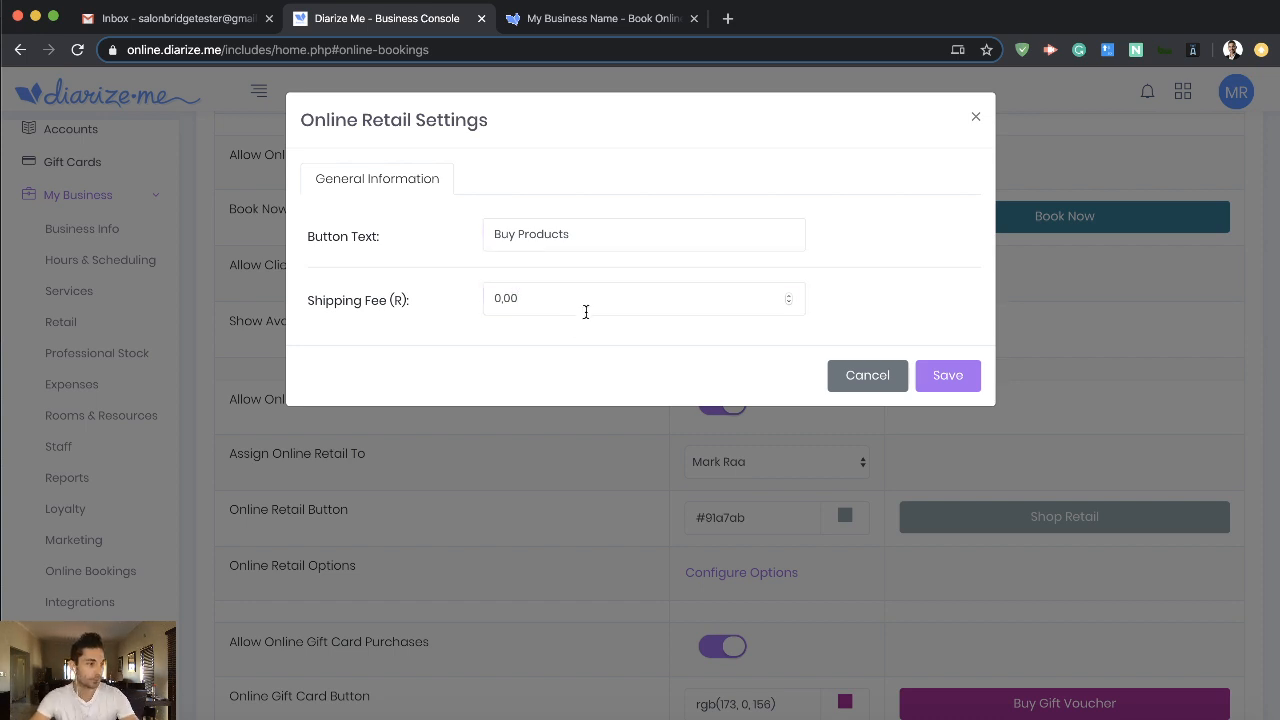
{"action": "left_click", "coordinate": [948, 380]}
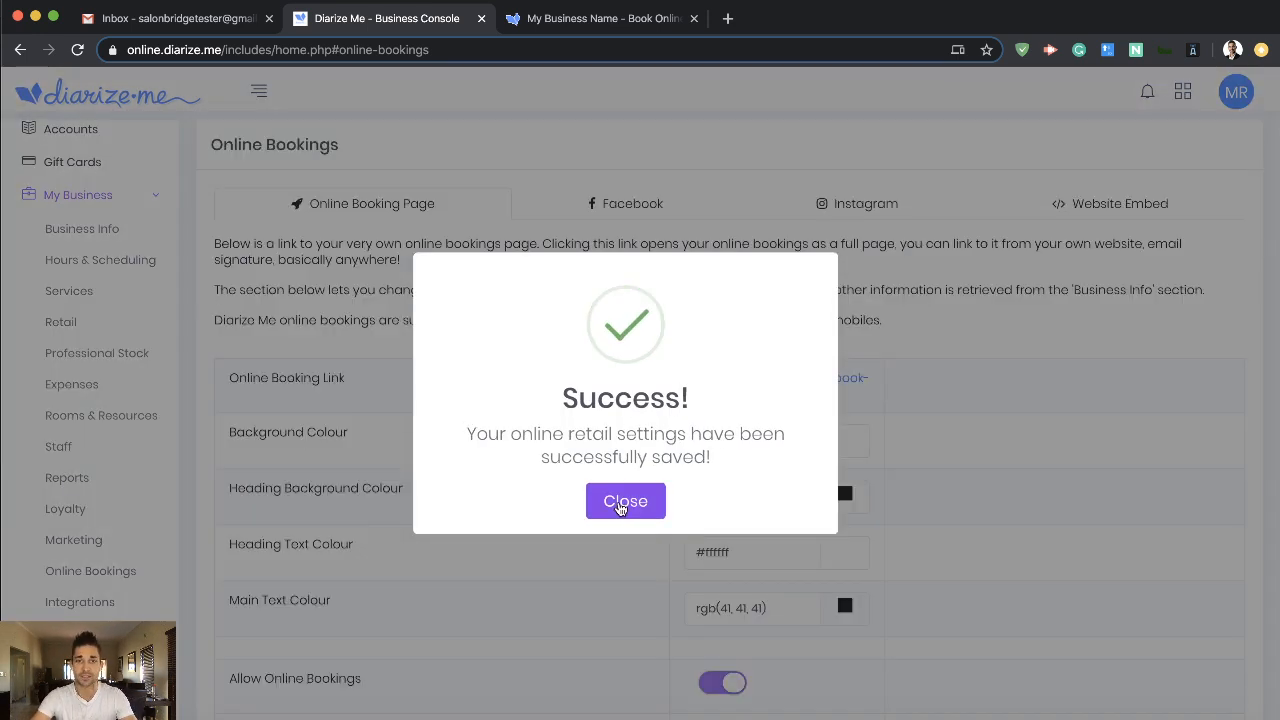
{"action": "left_click", "coordinate": [626, 500]}
{"action": "scroll", "coordinate": [626, 505], "scroll_direction": "down", "scroll_amount": 1}
{"action": "scroll", "coordinate": [626, 505], "scroll_direction": "down", "scroll_amount": 5}
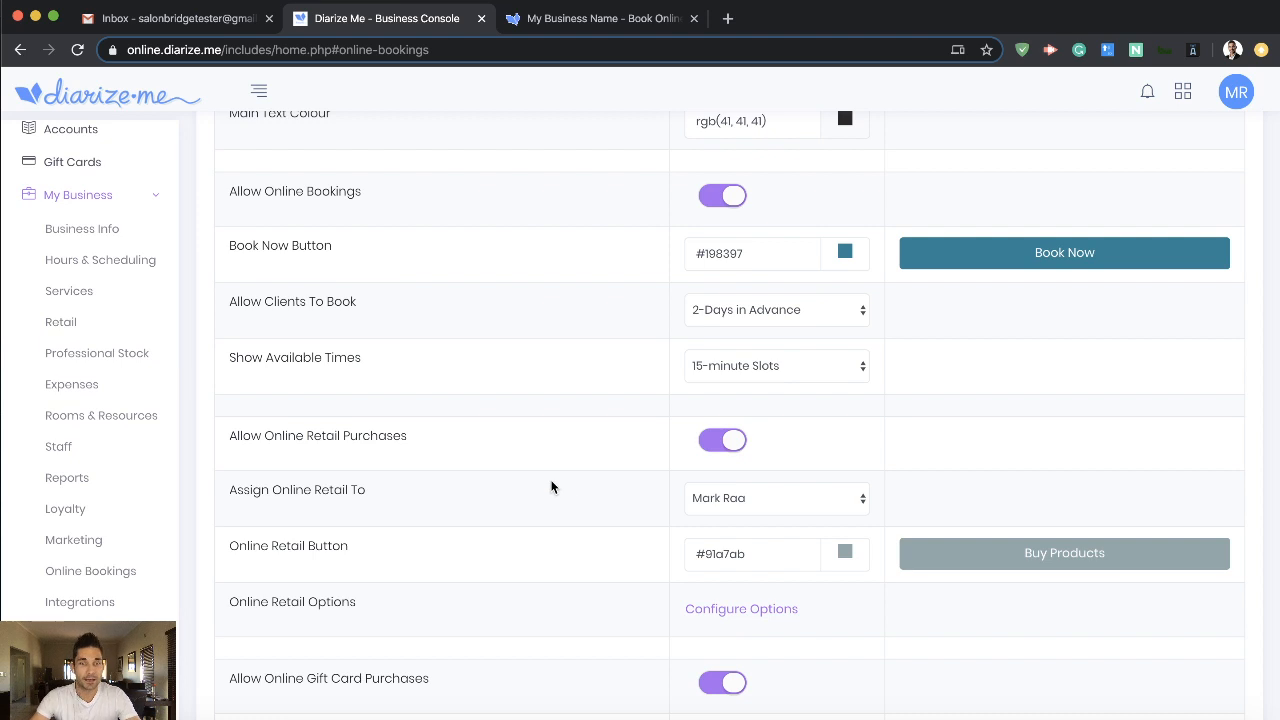
- Open the business's retail stock list and examine the products in the Masks and Sanitisers categories
{"action": "left_click", "coordinate": [57, 325]}
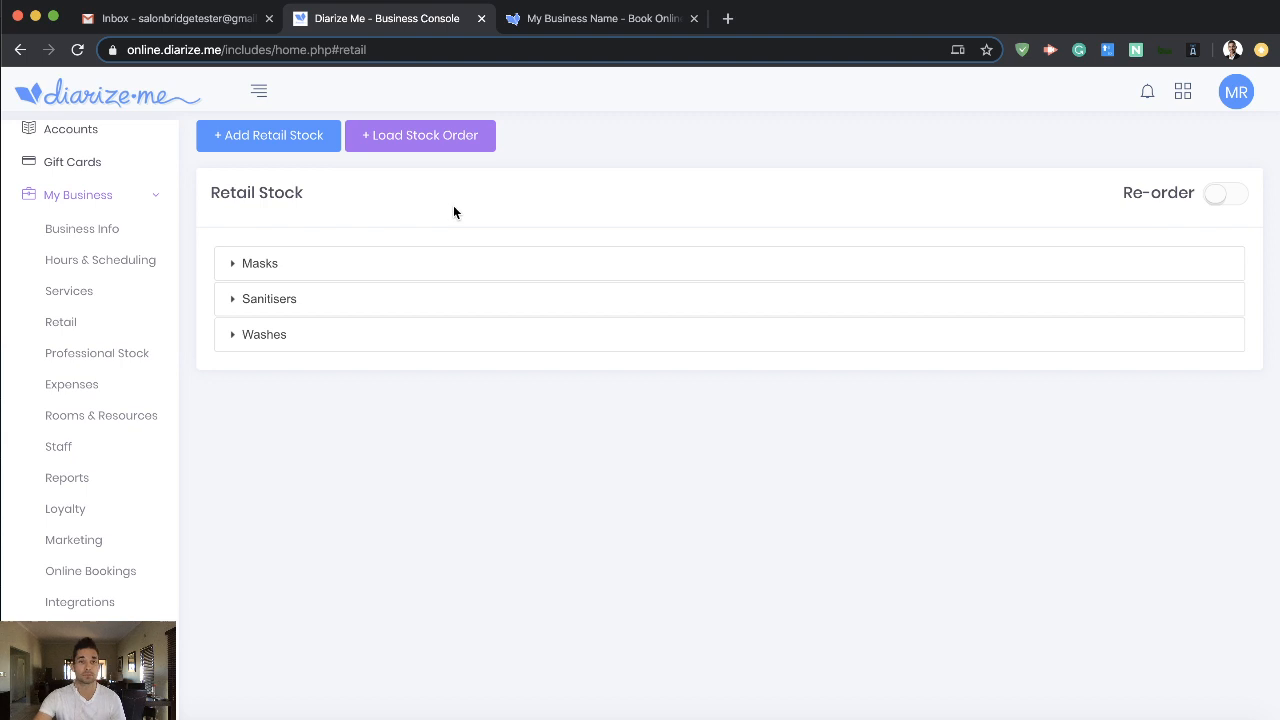
{"action": "left_click", "coordinate": [424, 270]}
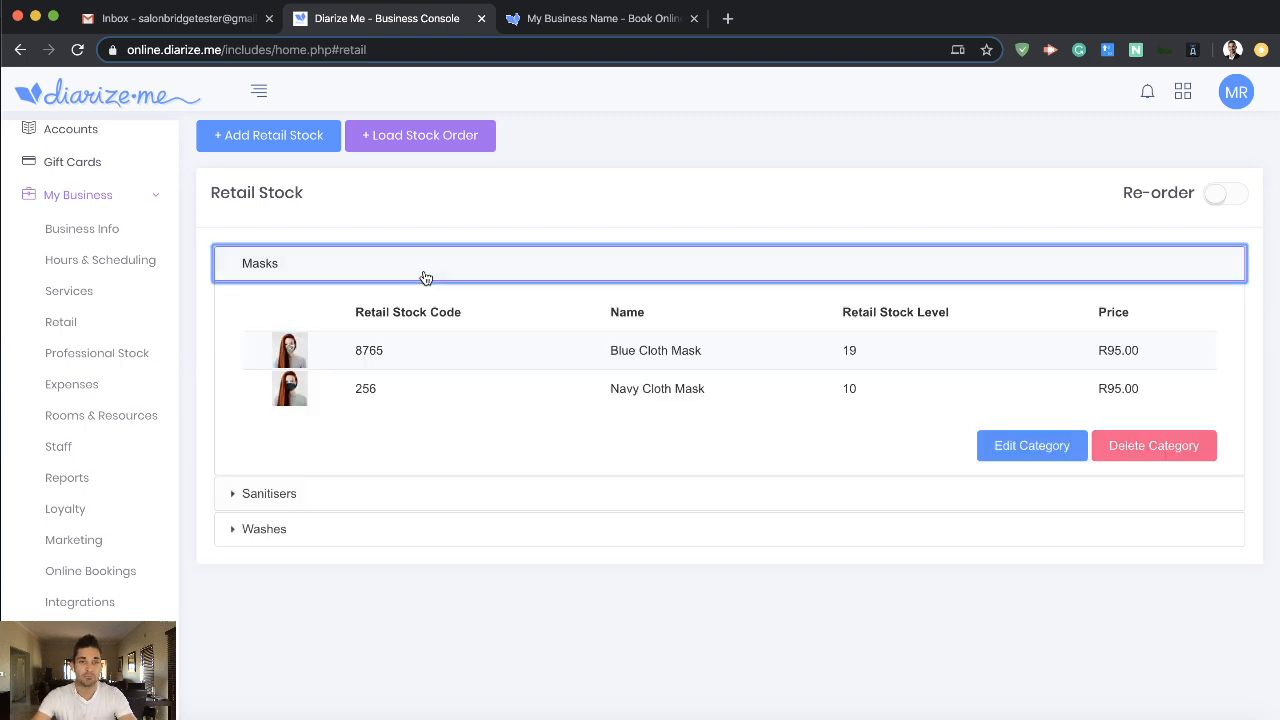
{"action": "left_click", "coordinate": [405, 498]}
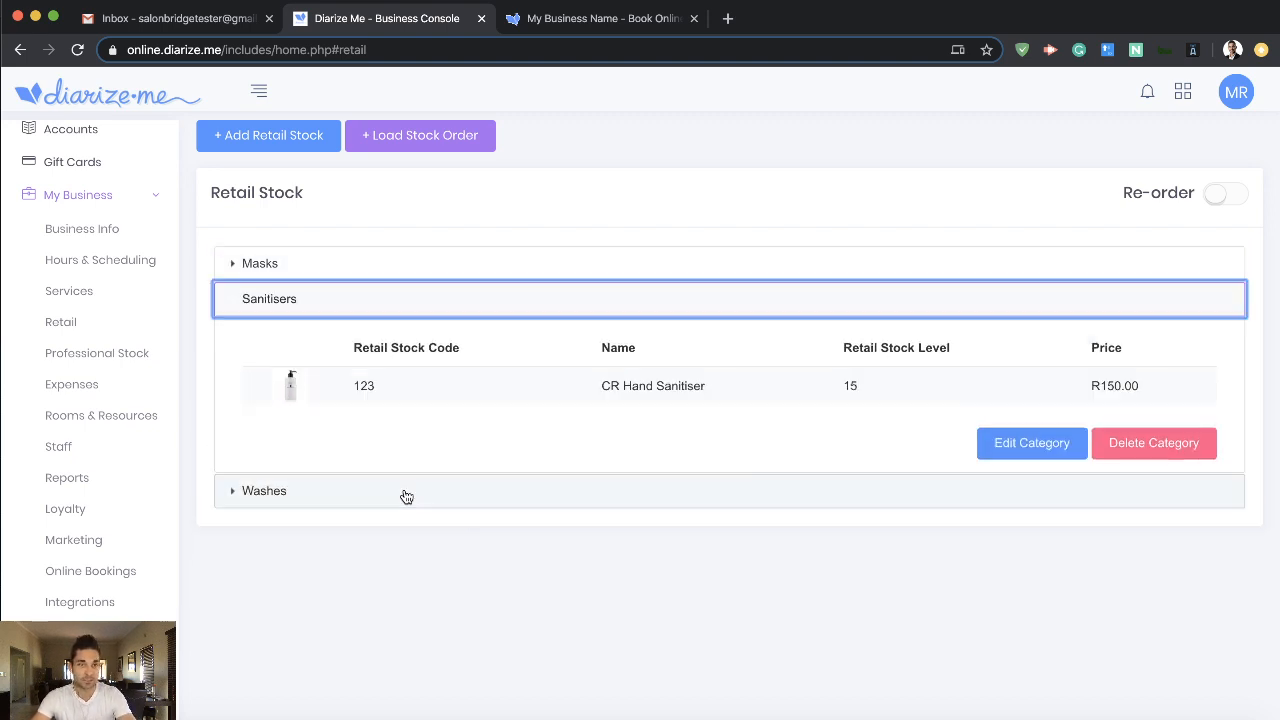
{"action": "left_click", "coordinate": [406, 305]}
{"action": "left_click", "coordinate": [415, 265]}
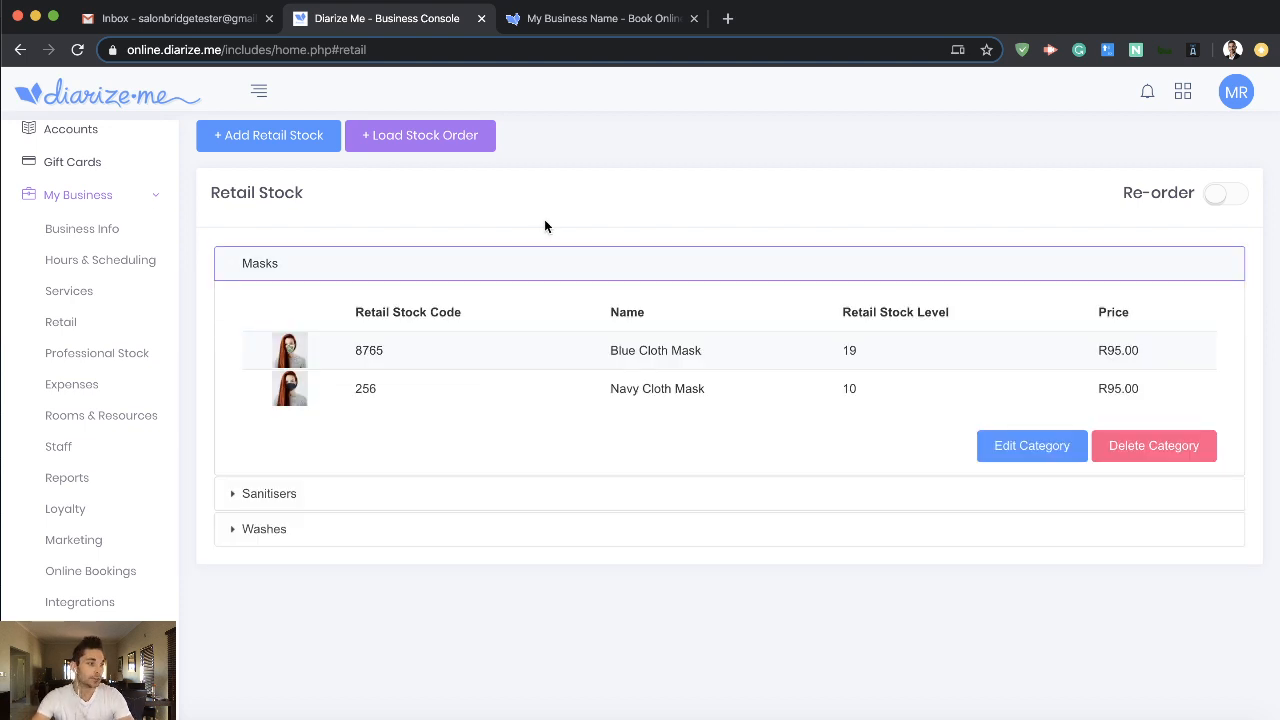
- Open the Blue Cloth Mask stock item, review its details, keep it shown online, and save it
{"action": "left_click", "coordinate": [393, 350]}
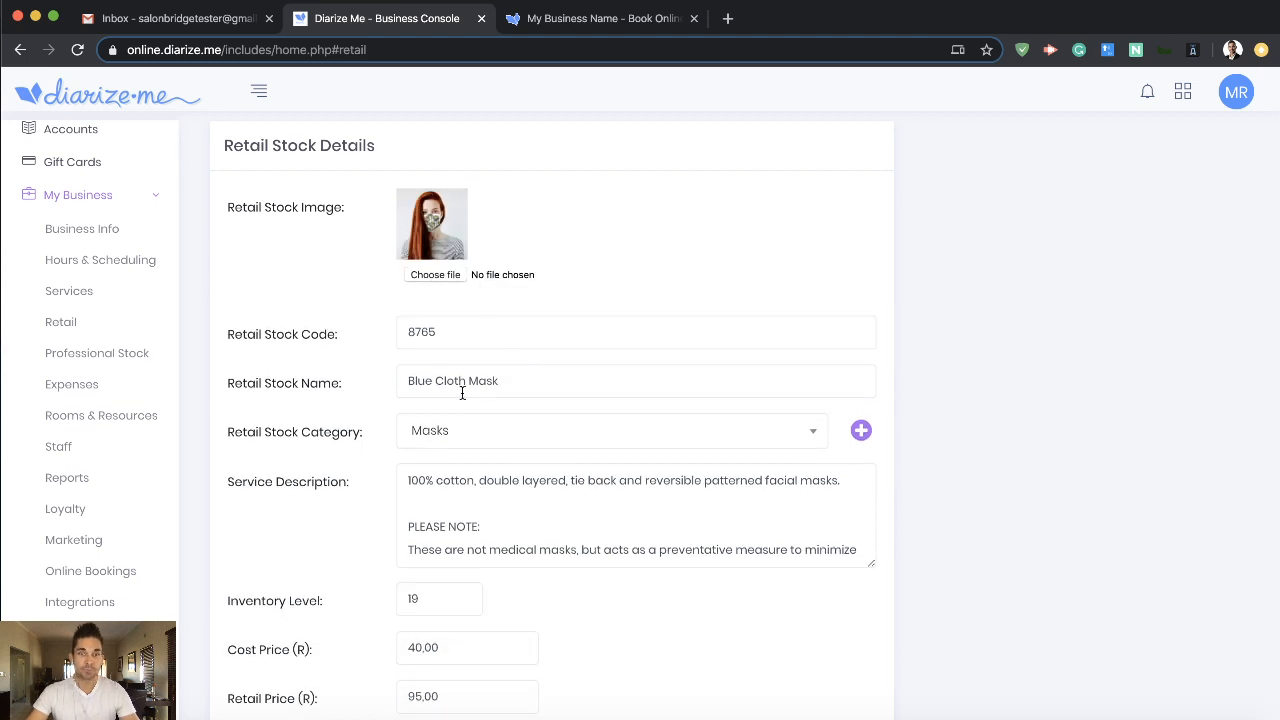
{"action": "scroll", "coordinate": [461, 440], "scroll_direction": "down", "scroll_amount": 2}
{"action": "left_click", "coordinate": [486, 405]}
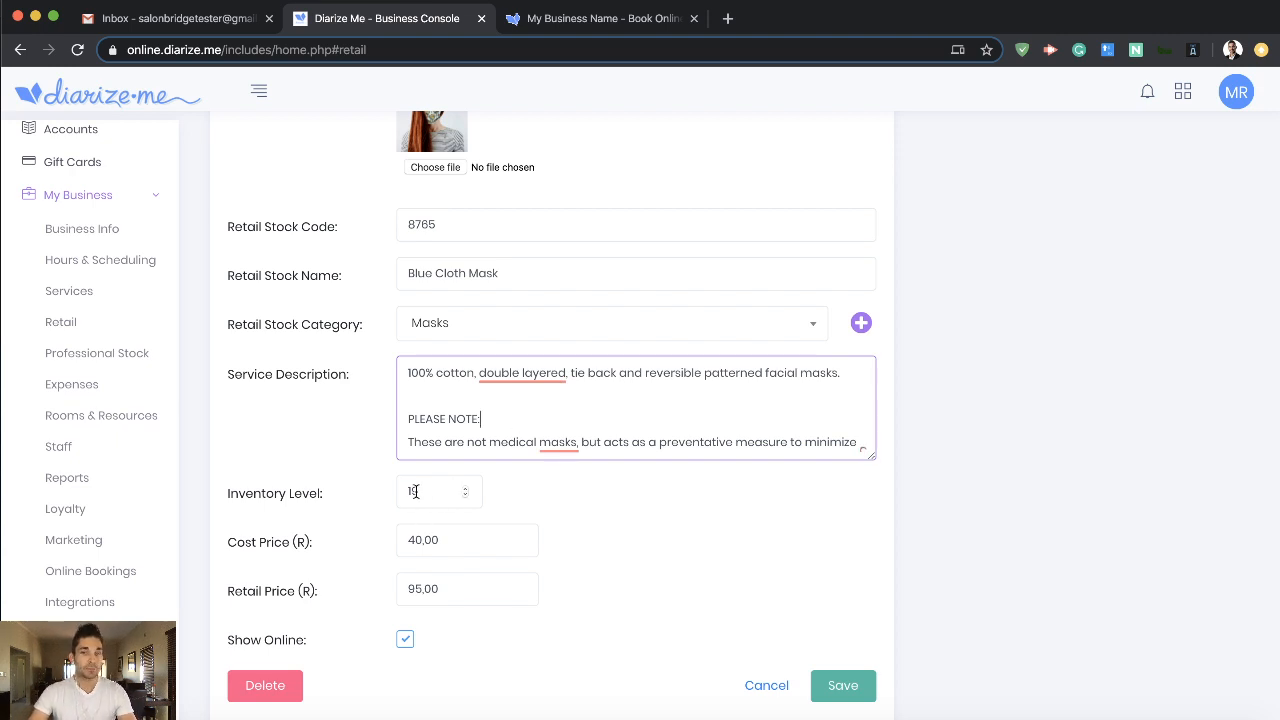
{"action": "double_click", "coordinate": [404, 643]}
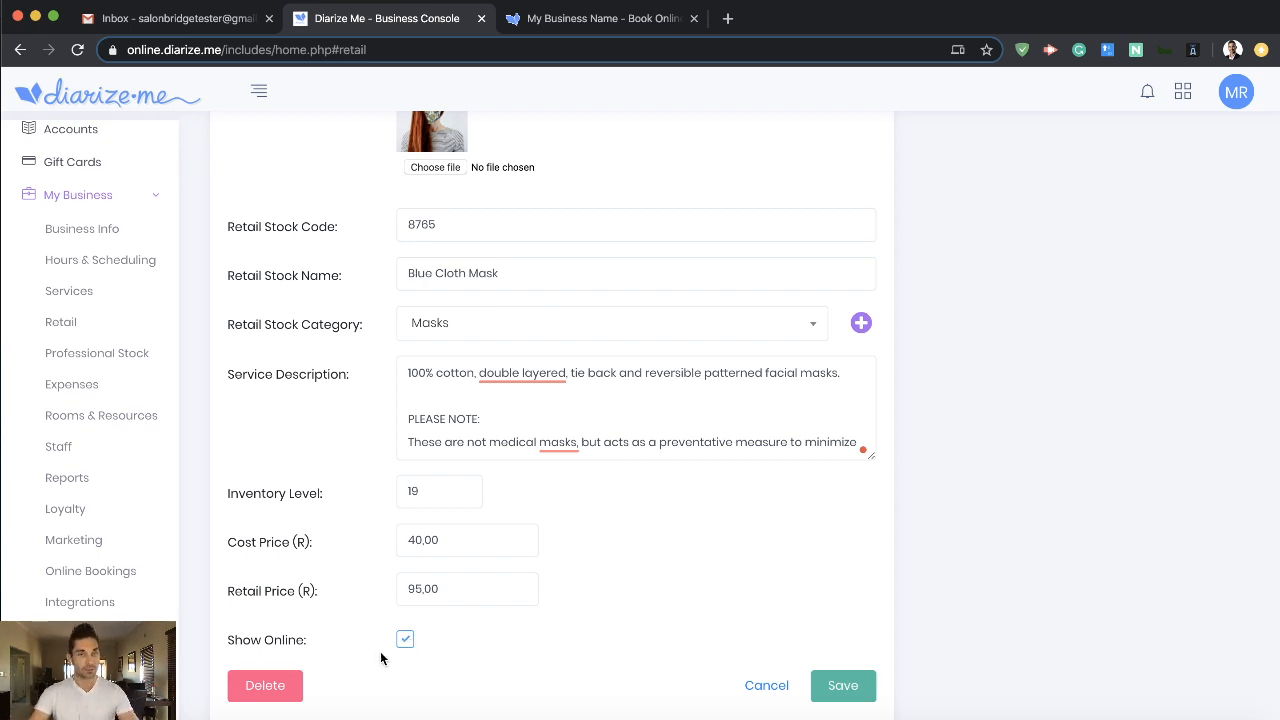
{"action": "scroll", "coordinate": [408, 284], "scroll_direction": "up", "scroll_amount": 1}
{"action": "scroll", "coordinate": [420, 480], "scroll_direction": "down", "scroll_amount": 1}
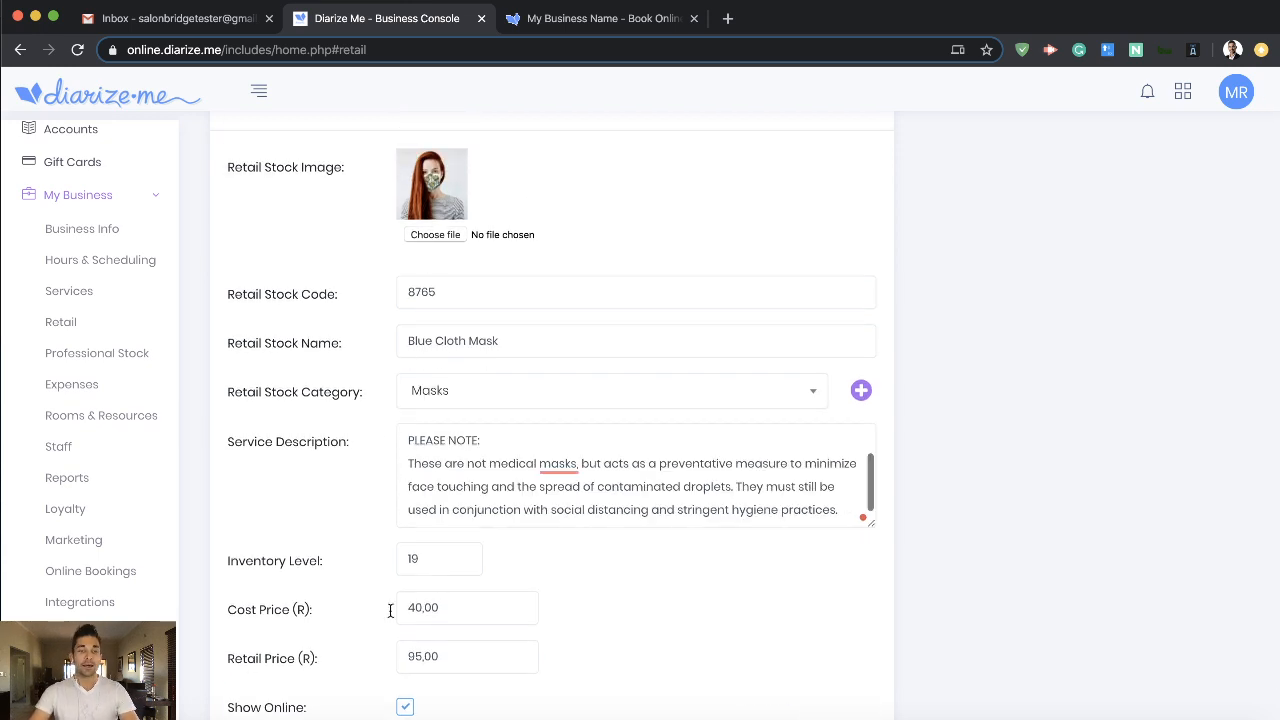
{"action": "scroll", "coordinate": [393, 633], "scroll_direction": "down", "scroll_amount": 1}
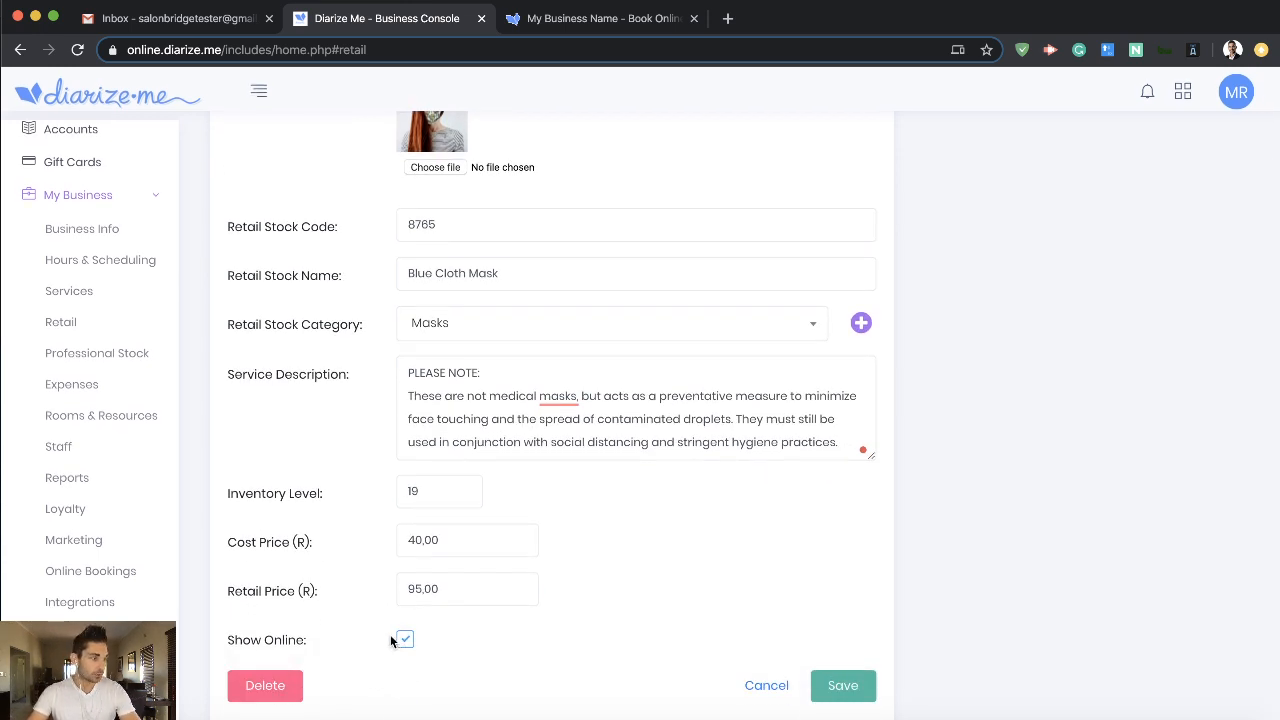
{"action": "scroll", "coordinate": [390, 634], "scroll_direction": "up", "scroll_amount": 2}
{"action": "scroll", "coordinate": [729, 543], "scroll_direction": "up", "scroll_amount": 1}
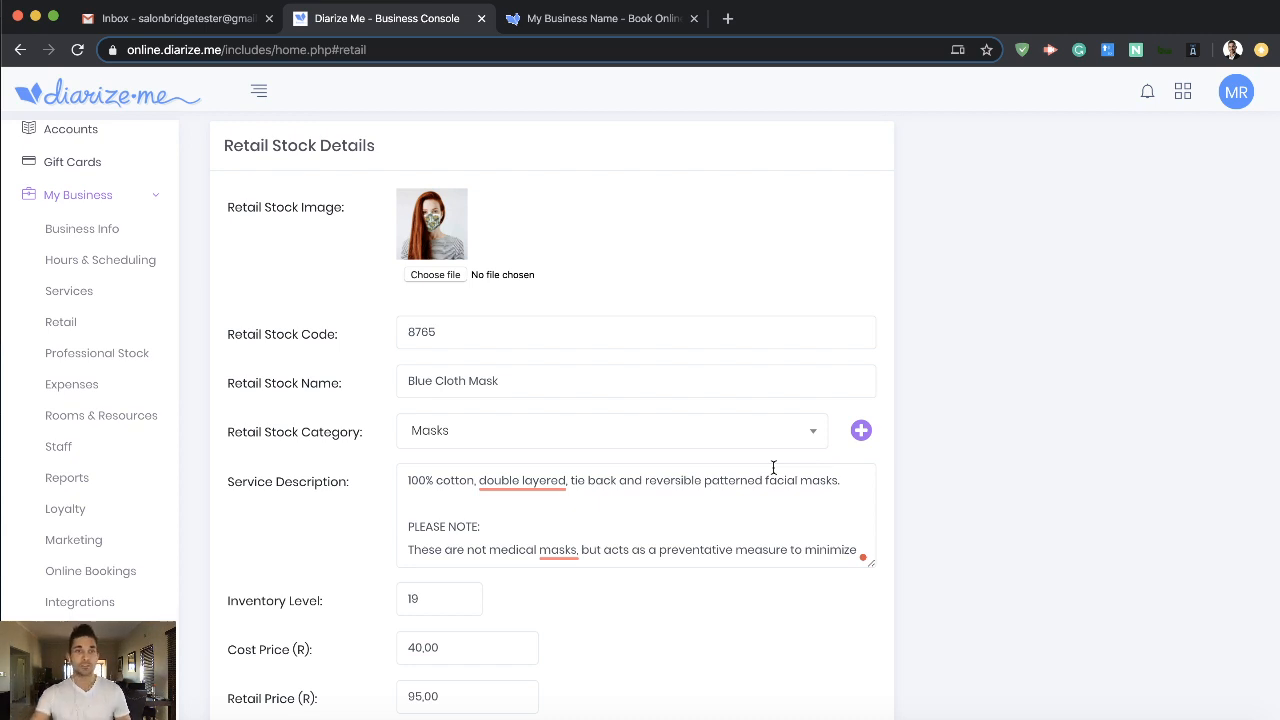
{"action": "scroll", "coordinate": [924, 487], "scroll_direction": "down", "scroll_amount": 3}
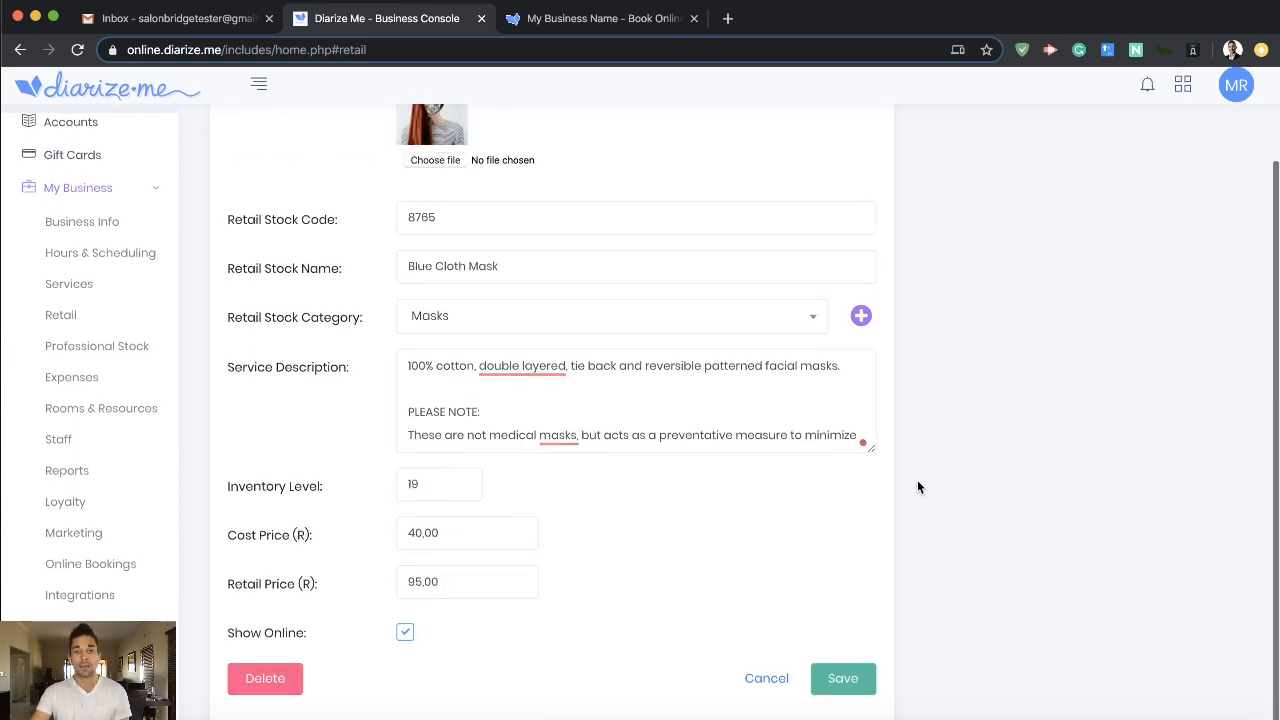
{"action": "left_click", "coordinate": [843, 685]}
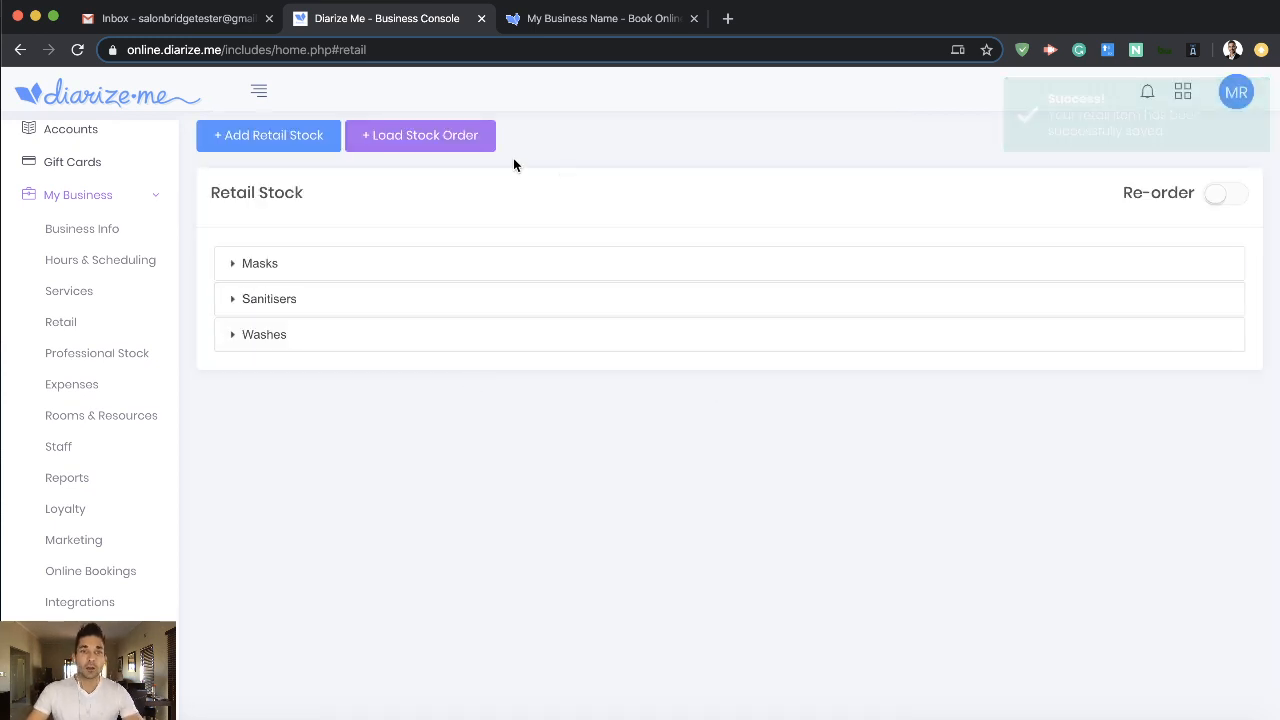
- Examine the blank form for adding retail stock, cancel it, and look over the Masks category again
{"action": "left_click", "coordinate": [274, 138]}
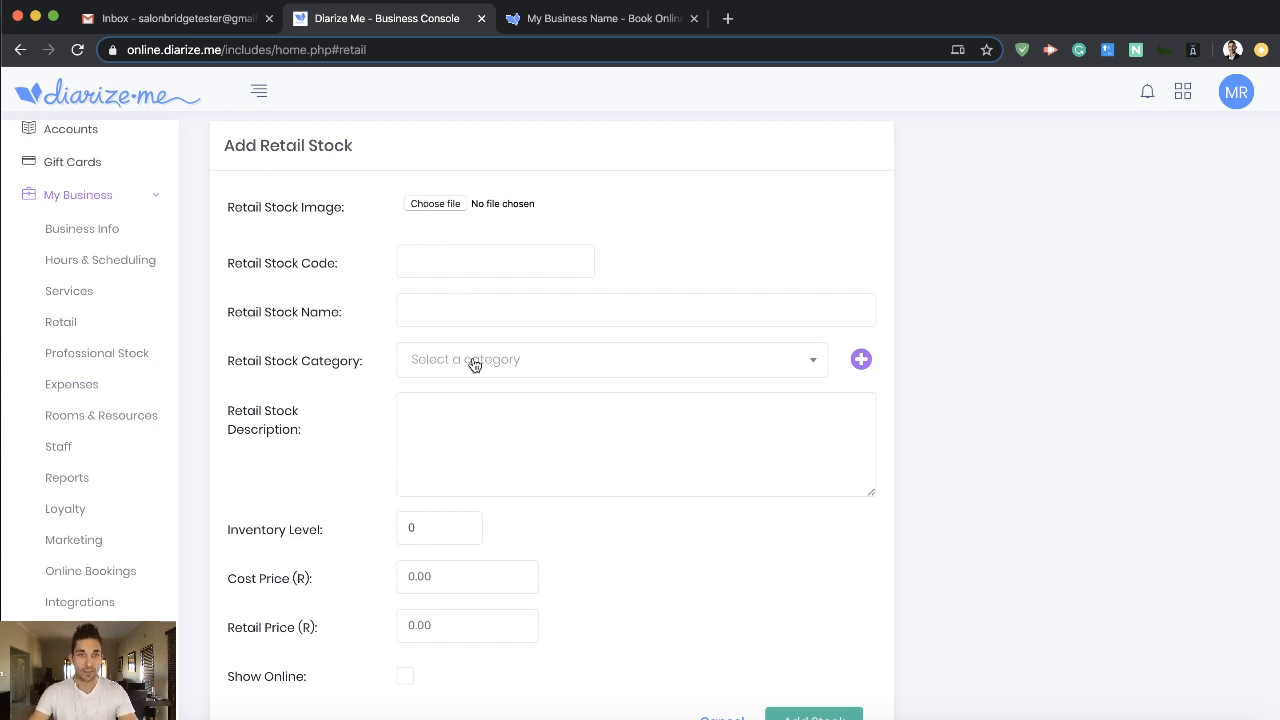
{"action": "scroll", "coordinate": [461, 469], "scroll_direction": "down", "scroll_amount": 1}
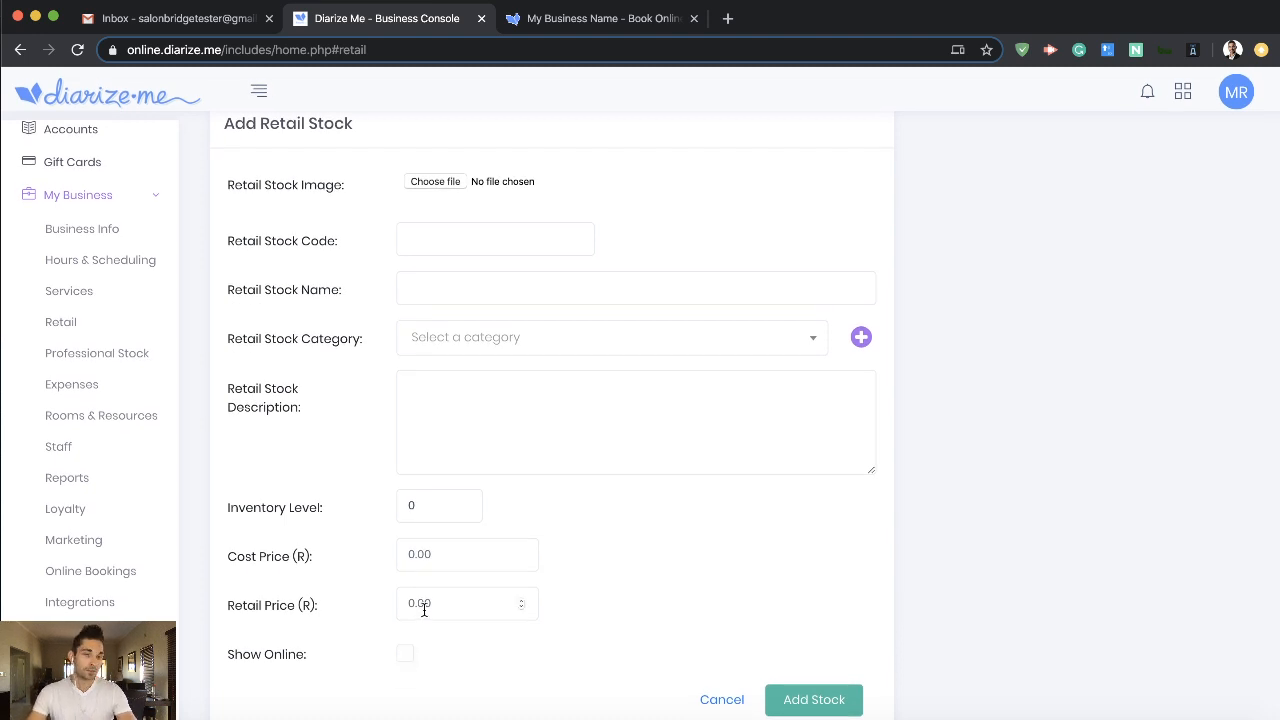
{"action": "left_click", "coordinate": [716, 700]}
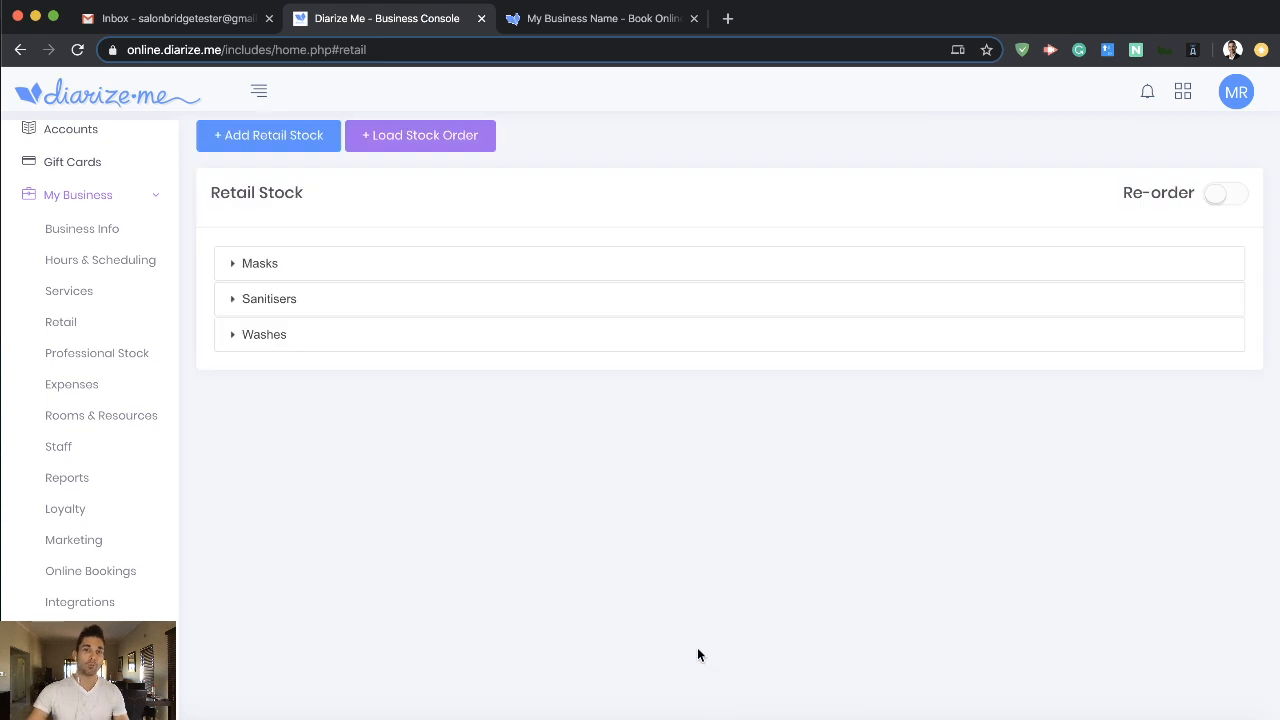
{"action": "left_click", "coordinate": [463, 257]}
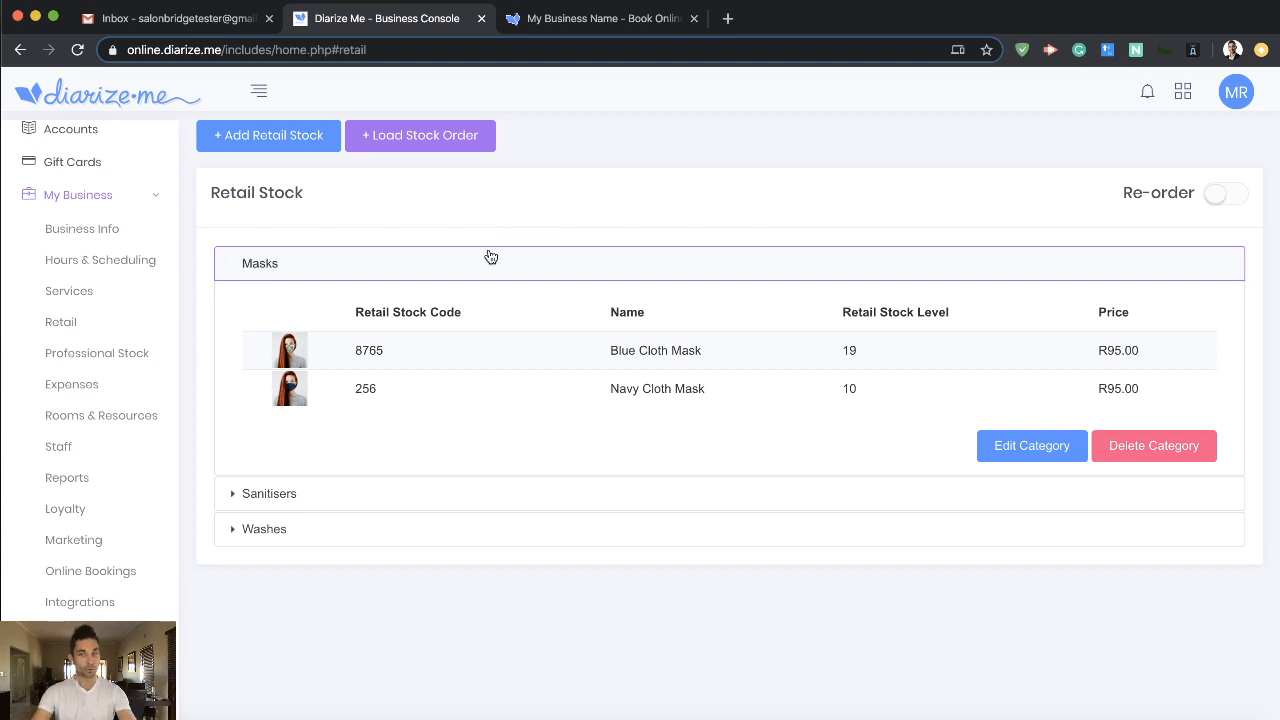
{"action": "left_click", "coordinate": [543, 270]}
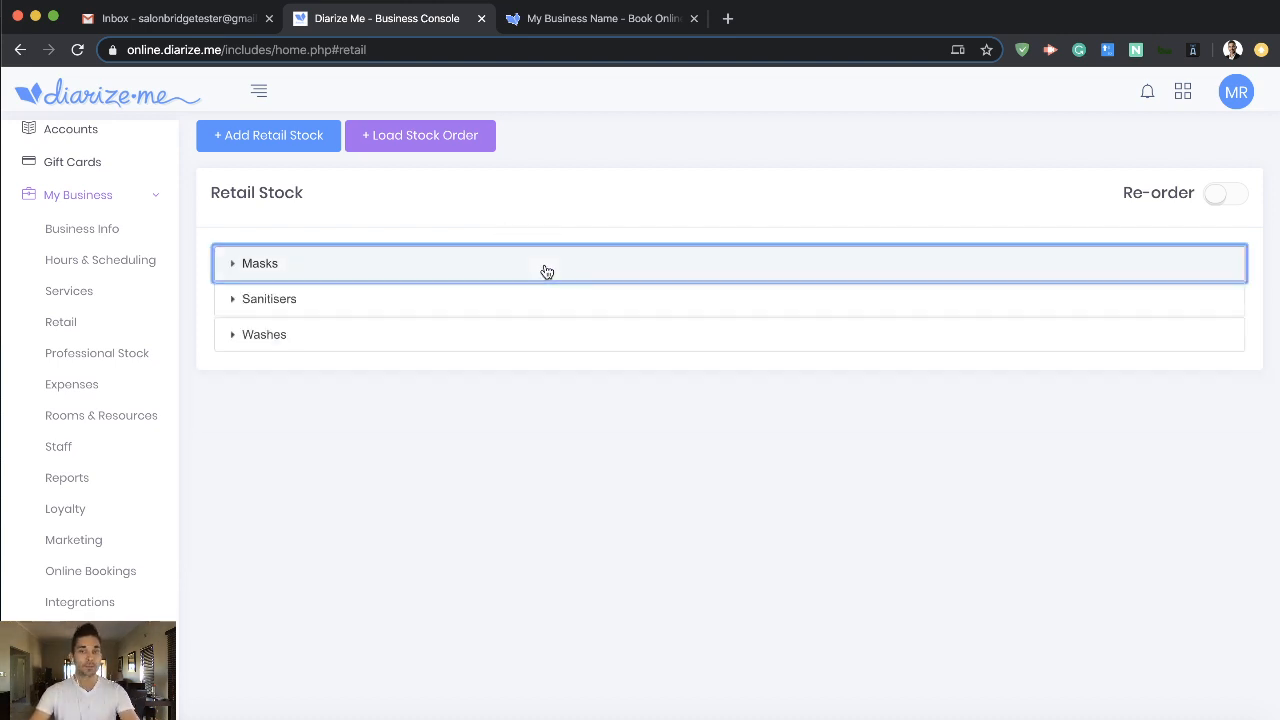
- Switch to the business's online booking page and start a gift voucher purchase
{"action": "left_click", "coordinate": [570, 20]}
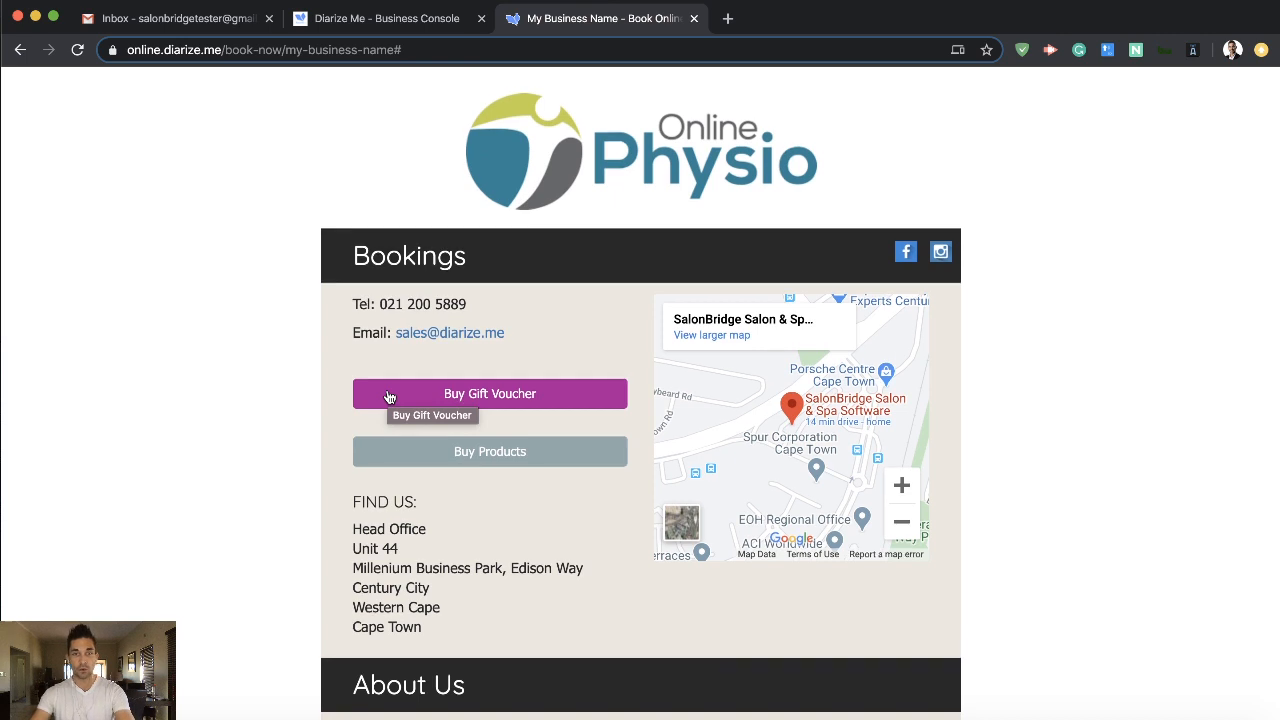
{"action": "scroll", "coordinate": [389, 397], "scroll_direction": "down", "scroll_amount": 5}
{"action": "scroll", "coordinate": [414, 390], "scroll_direction": "up", "scroll_amount": 2}
{"action": "scroll", "coordinate": [414, 386], "scroll_direction": "up", "scroll_amount": 2}
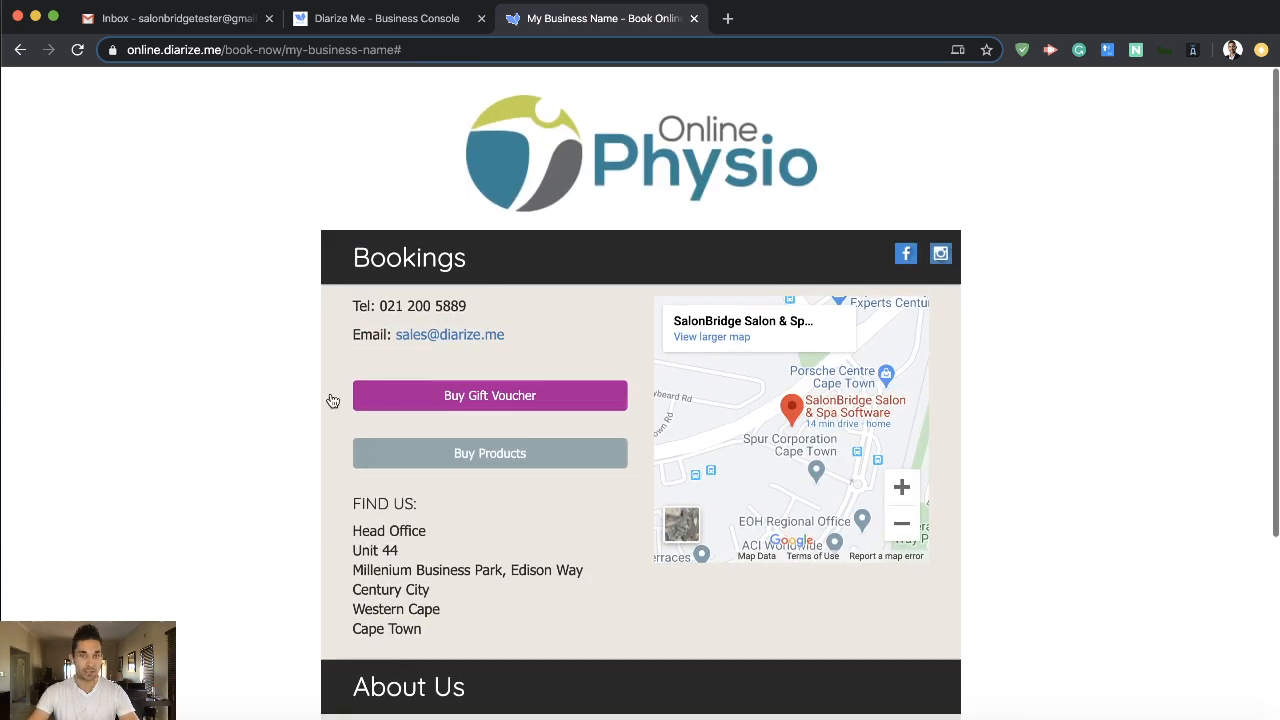
{"action": "left_click", "coordinate": [499, 395]}
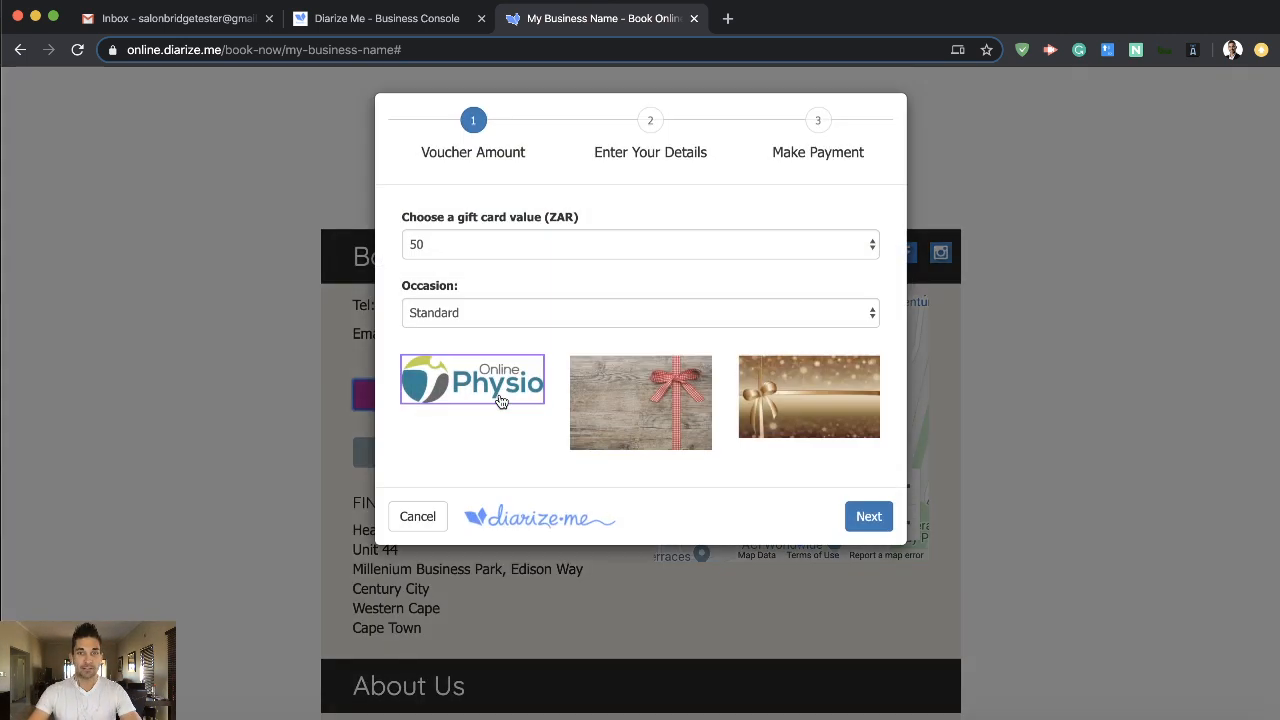
- Try the three gift card designs for the Standard occasion, ending on the Online Physio logo
{"action": "left_click", "coordinate": [660, 386]}
{"action": "left_click", "coordinate": [798, 391]}
{"action": "left_click", "coordinate": [651, 388]}
{"action": "left_click", "coordinate": [440, 384]}
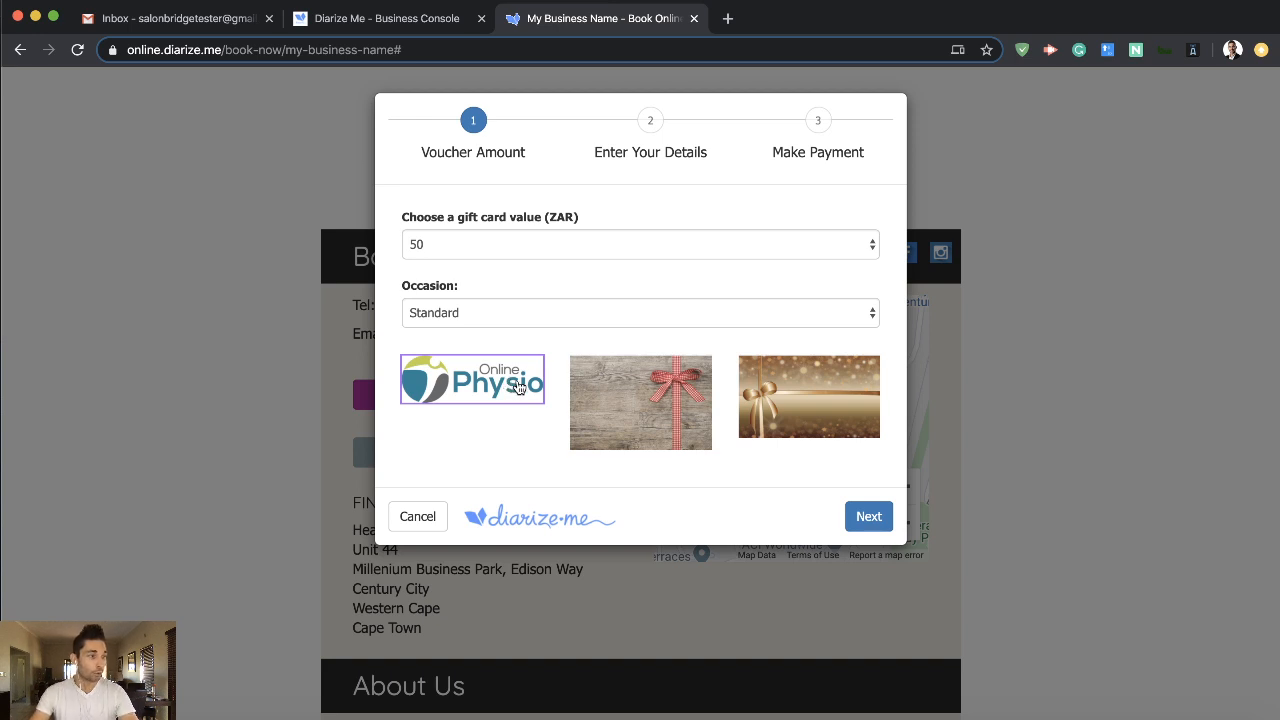
- Set the gift voucher's occasion to Mothers Day and choose the "I love you Mom" design
{"action": "left_click", "coordinate": [664, 318]}
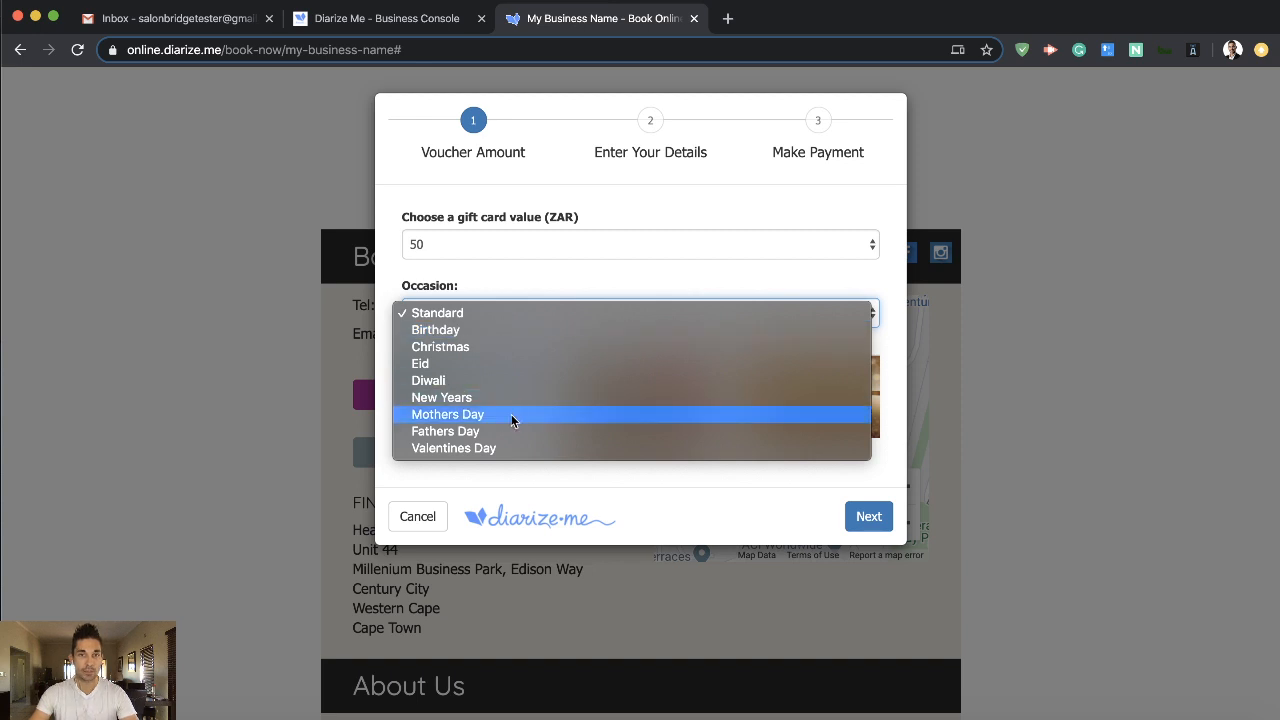
{"action": "key", "text": "Escape"}
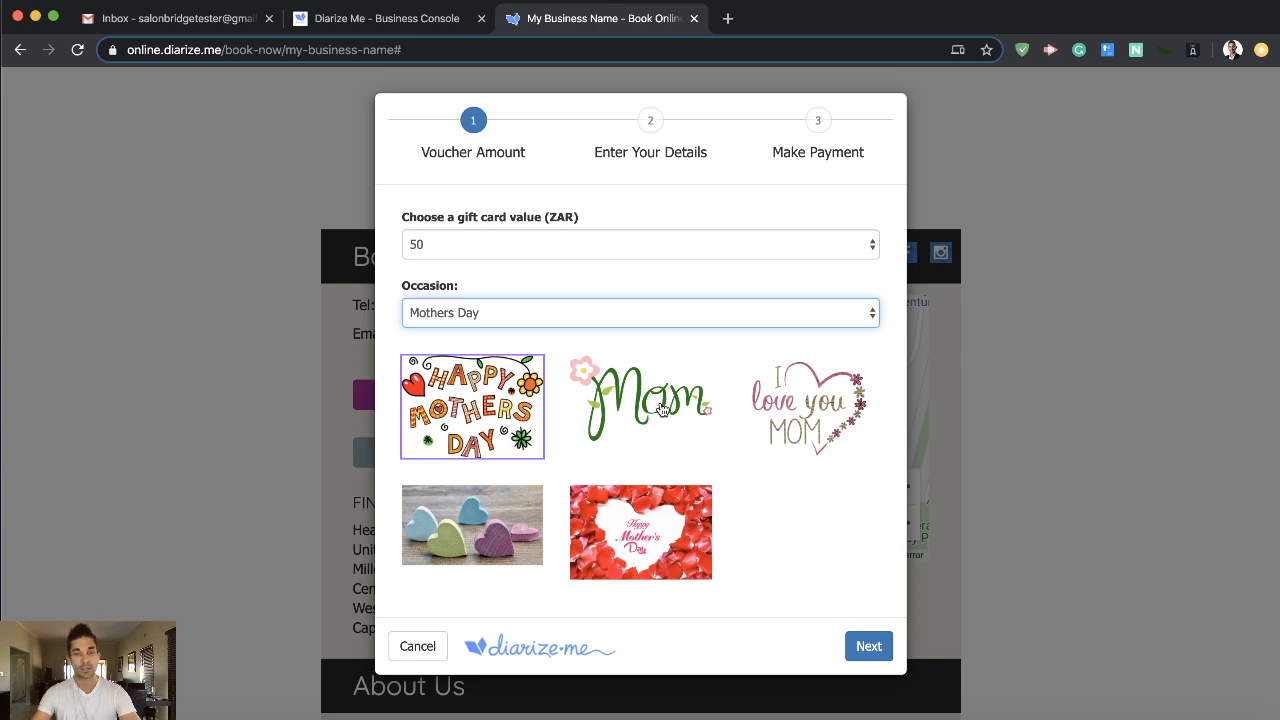
{"action": "left_click", "coordinate": [652, 414]}
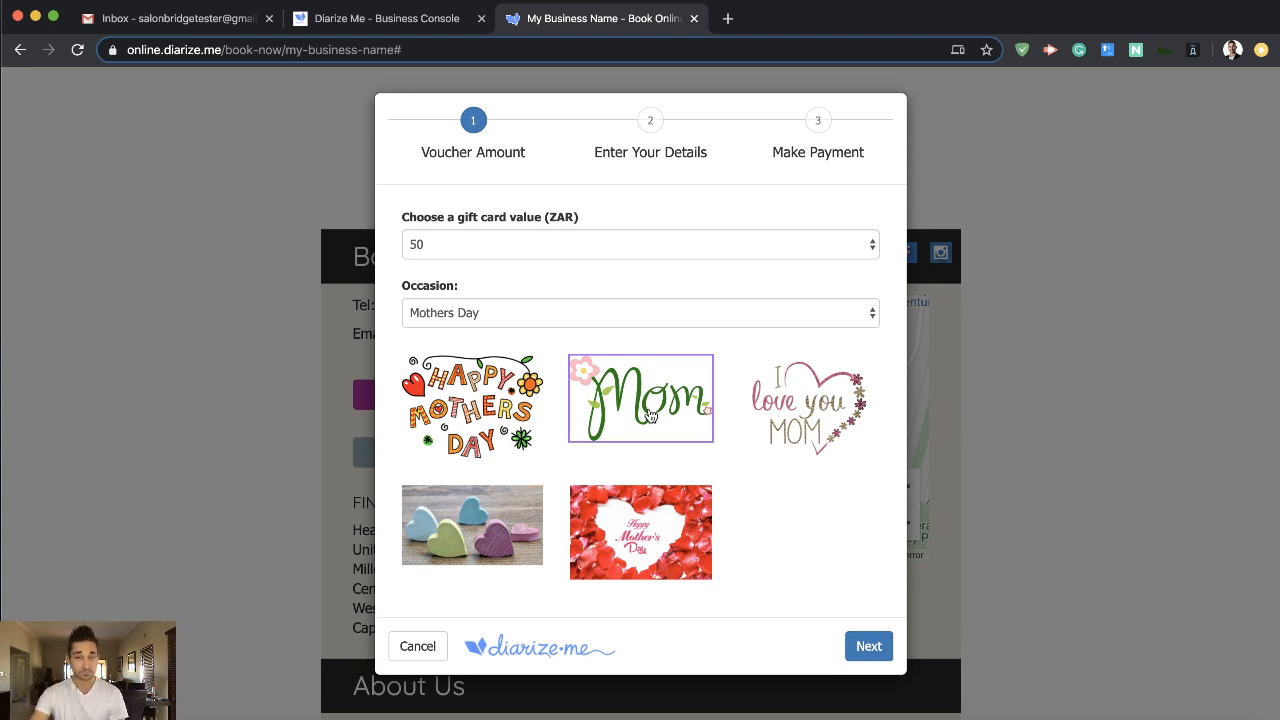
{"action": "left_click", "coordinate": [816, 418]}
- Set the gift card value to 1000 ZAR and continue to the buyer's details
{"action": "left_click", "coordinate": [686, 246]}
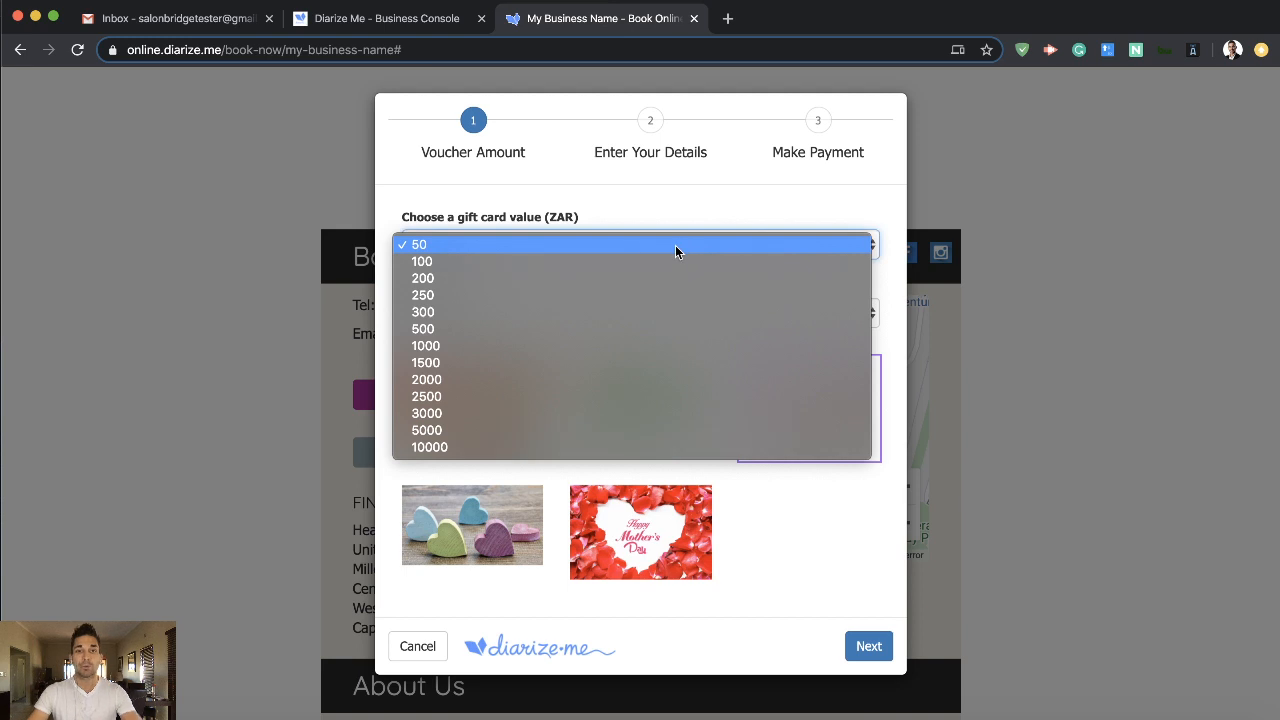
{"action": "left_click", "coordinate": [479, 346]}
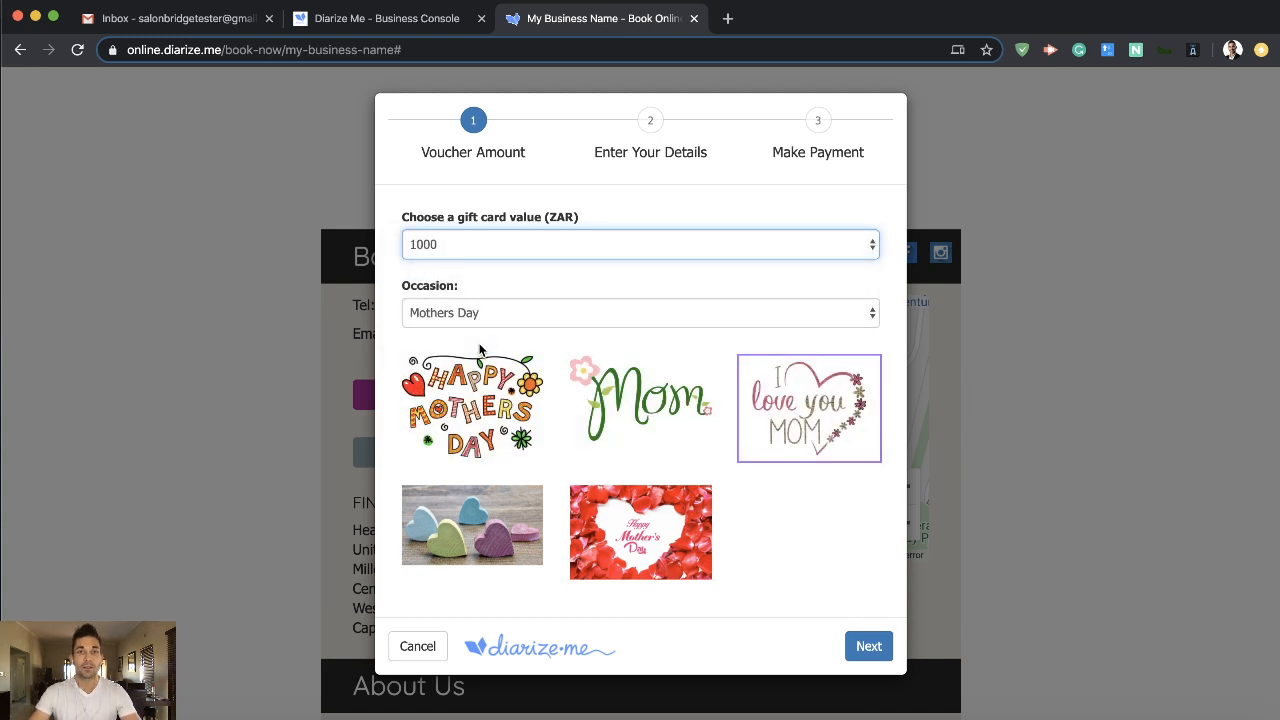
{"action": "left_click", "coordinate": [868, 646]}
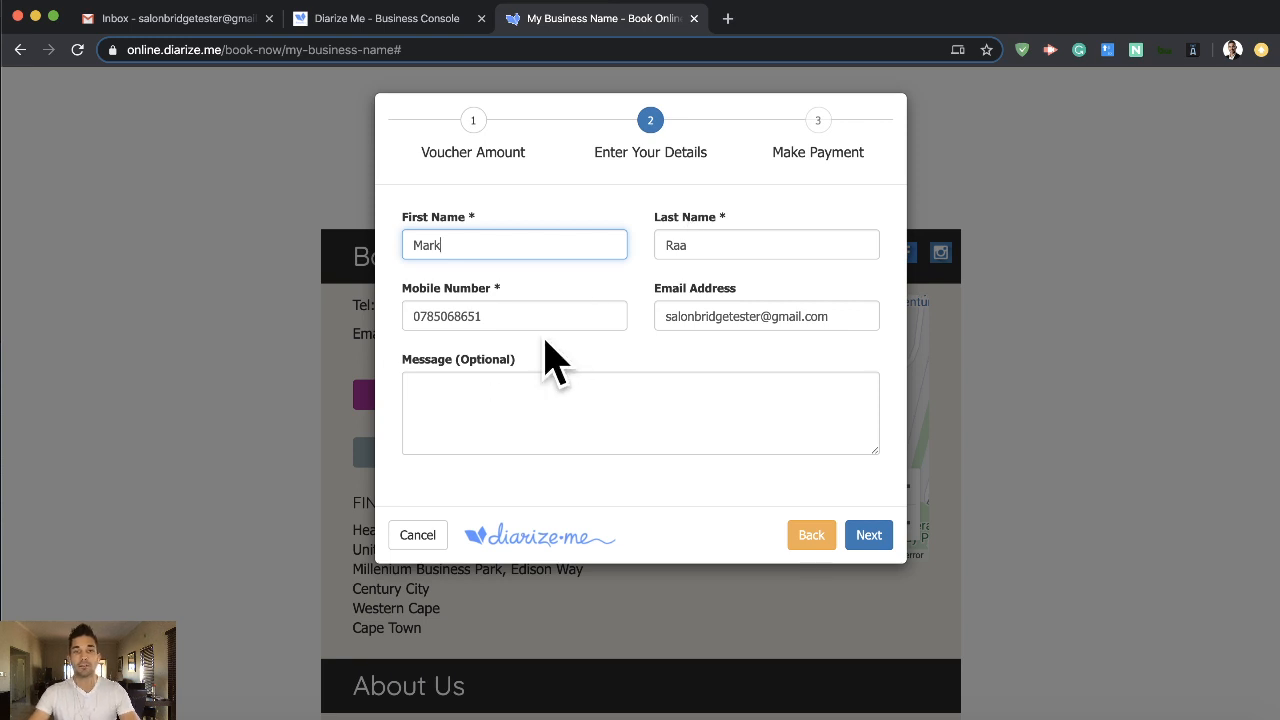
- Add the message "Hi Mom, Happy Mothers day!" with "Love" and the sender's first name, keep the prefilled buyer details, and continue to payment
{"action": "left_click", "coordinate": [720, 250]}
{"action": "left_click", "coordinate": [828, 316]}
{"action": "left_click", "coordinate": [484, 400]}
{"action": "type", "text": "Hi Mom,"}
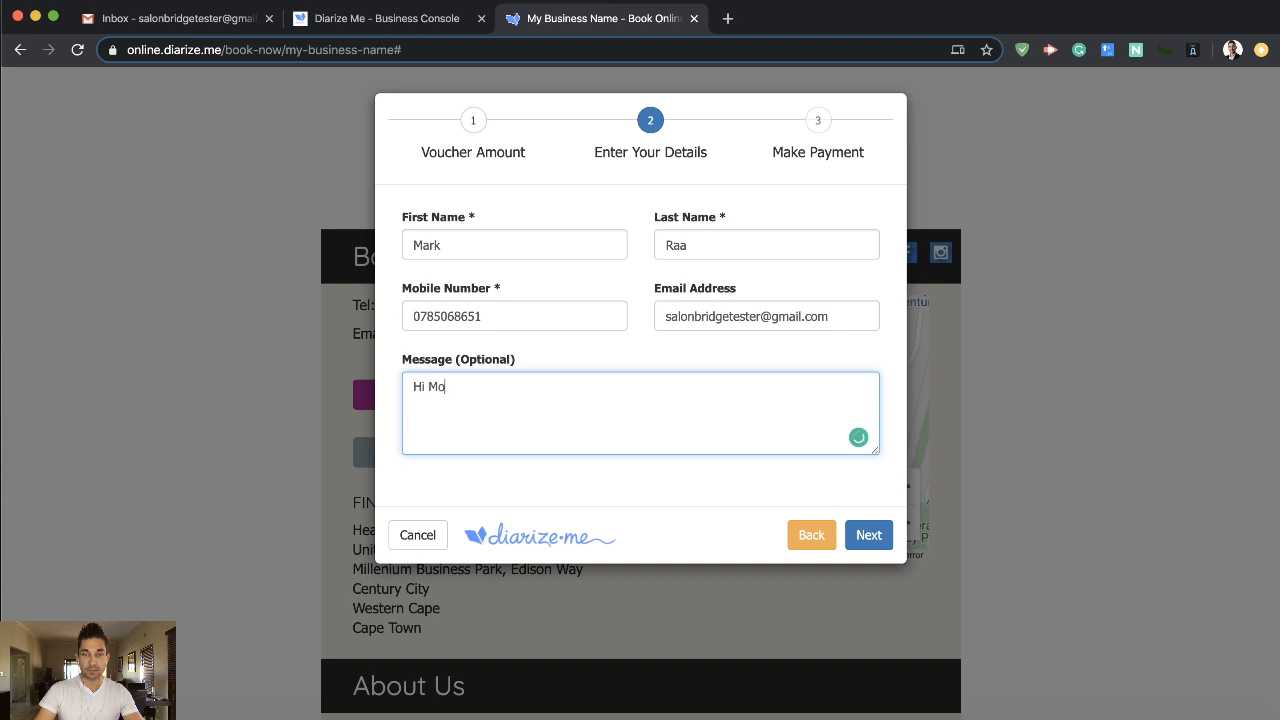
{"action": "key", "text": "Return"}
{"action": "key", "text": "Return"}
{"action": "type", "text": "Happy Mothers day!"}
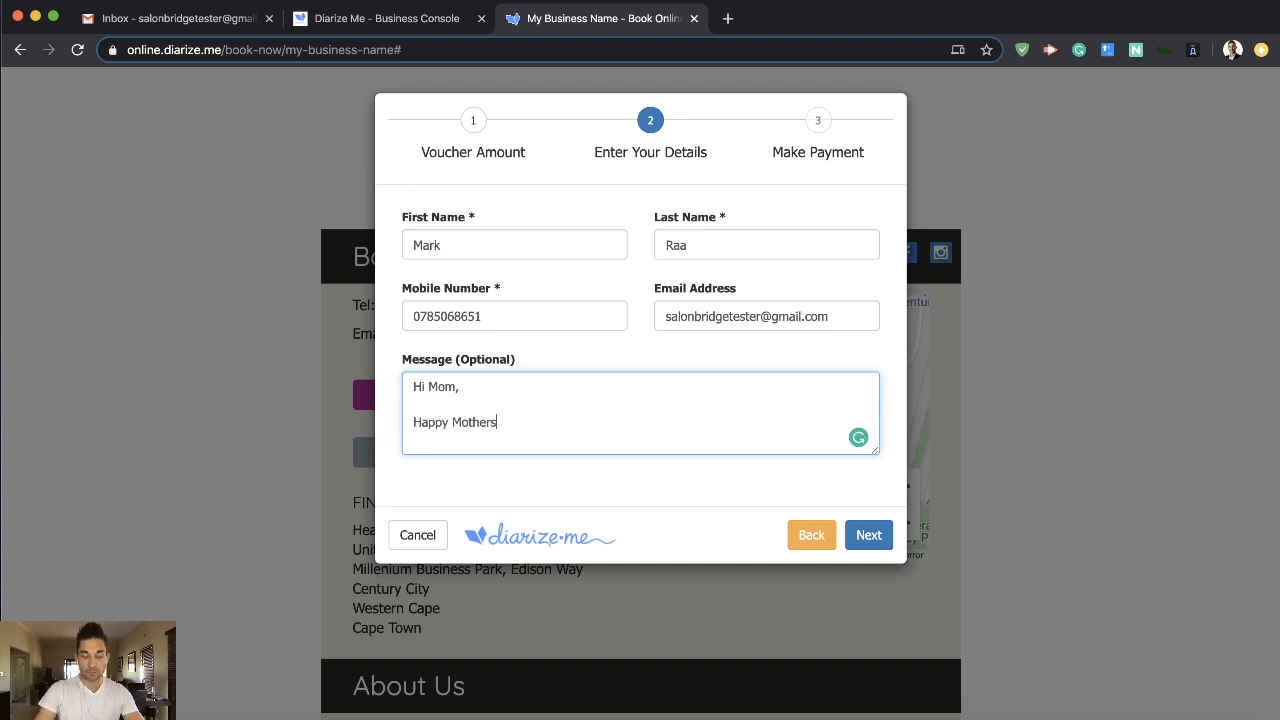
{"action": "key", "text": "Return"}
{"action": "key", "text": "Return"}
{"action": "type", "text": "Love Mark"}
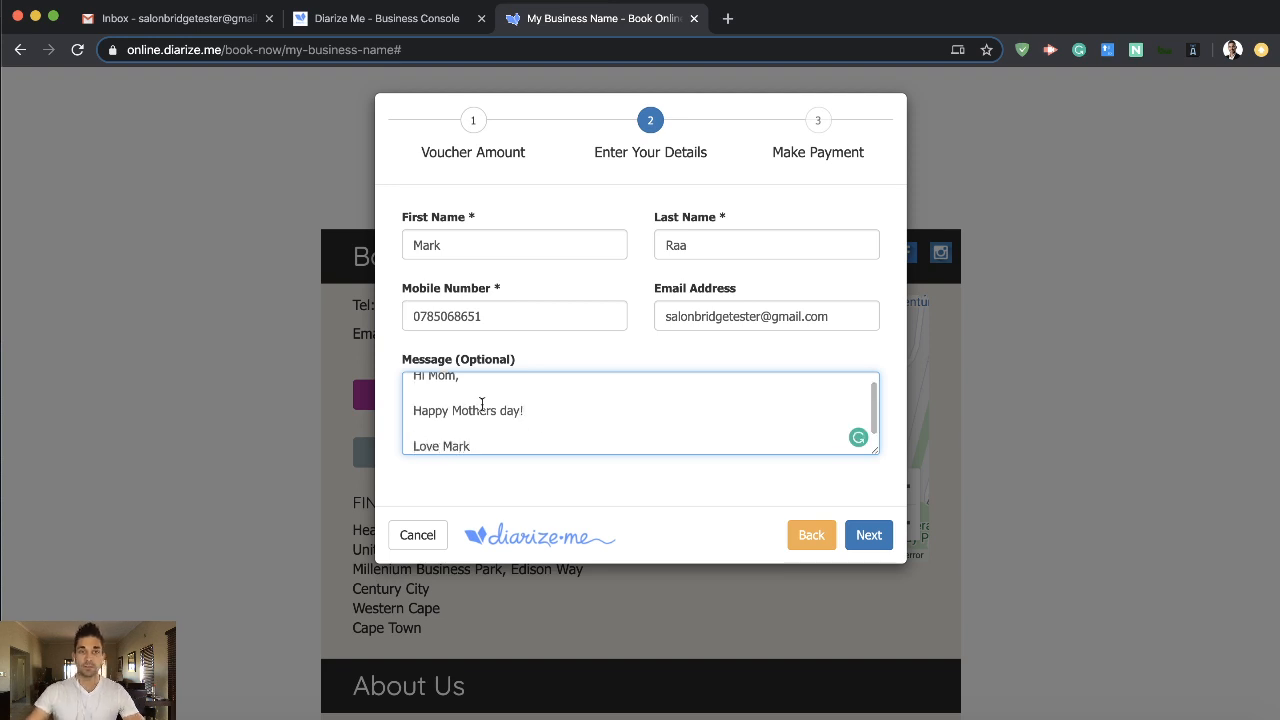
{"action": "left_click", "coordinate": [869, 538]}
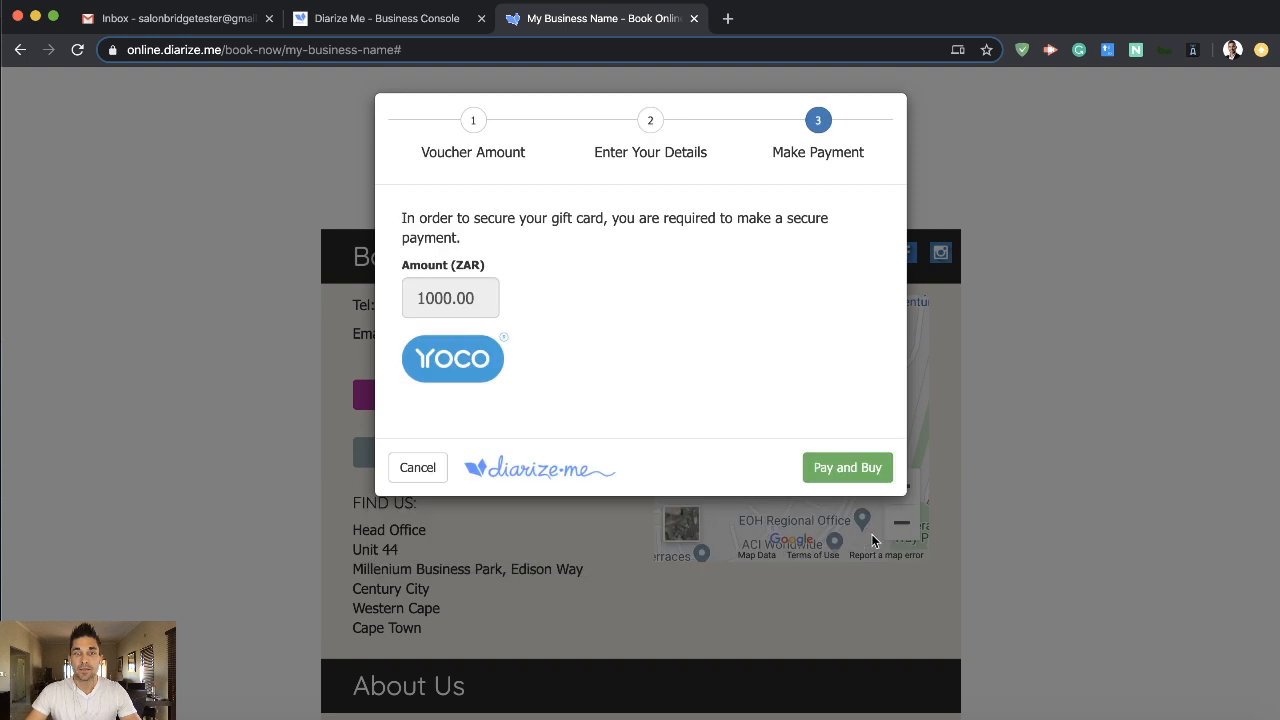
- Pay for the gift card through Yoco by entering the card number, expiry date and CVV
{"action": "left_click", "coordinate": [844, 470]}
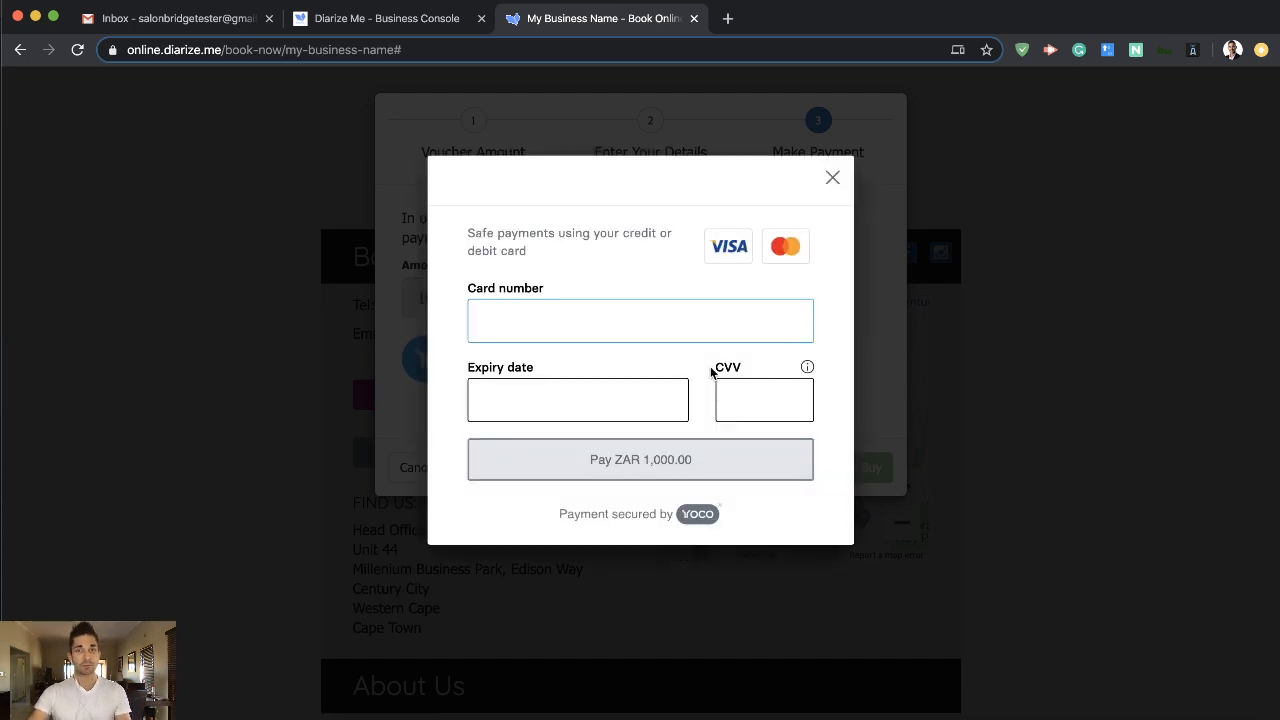
{"action": "type", "text": "4"}
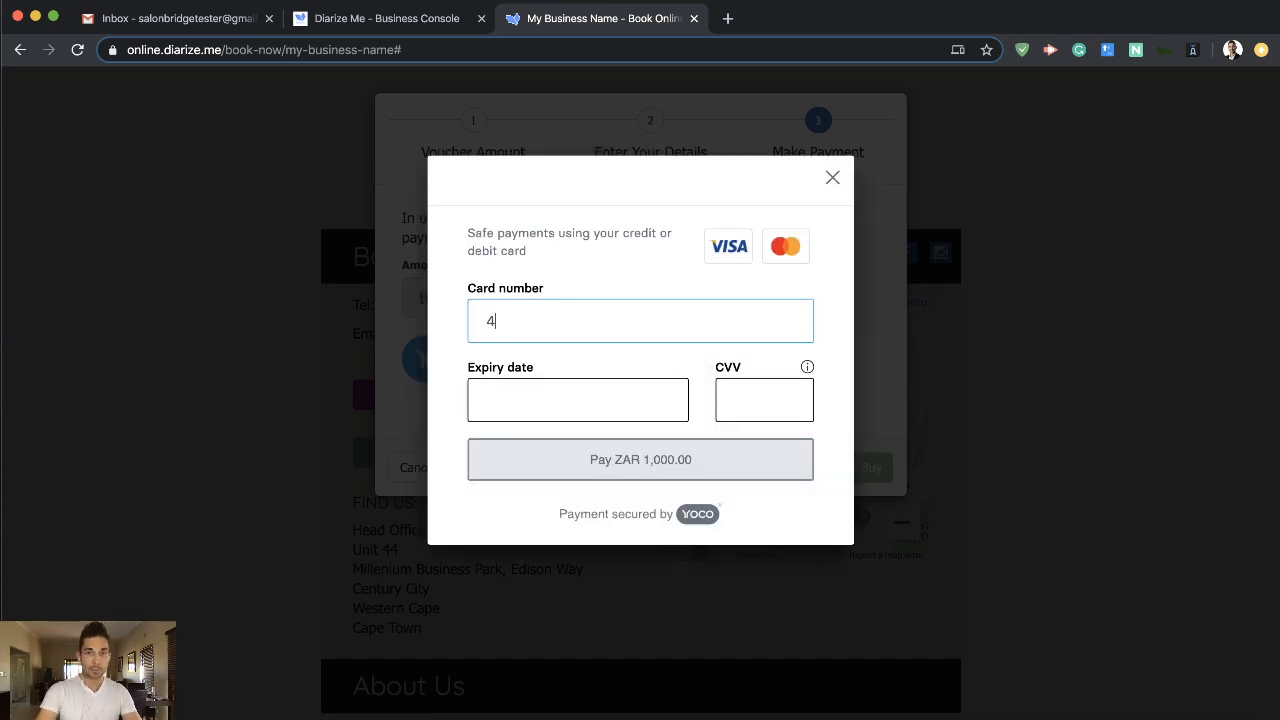
{"action": "type", "text": "111 1111 1111 11111225"}
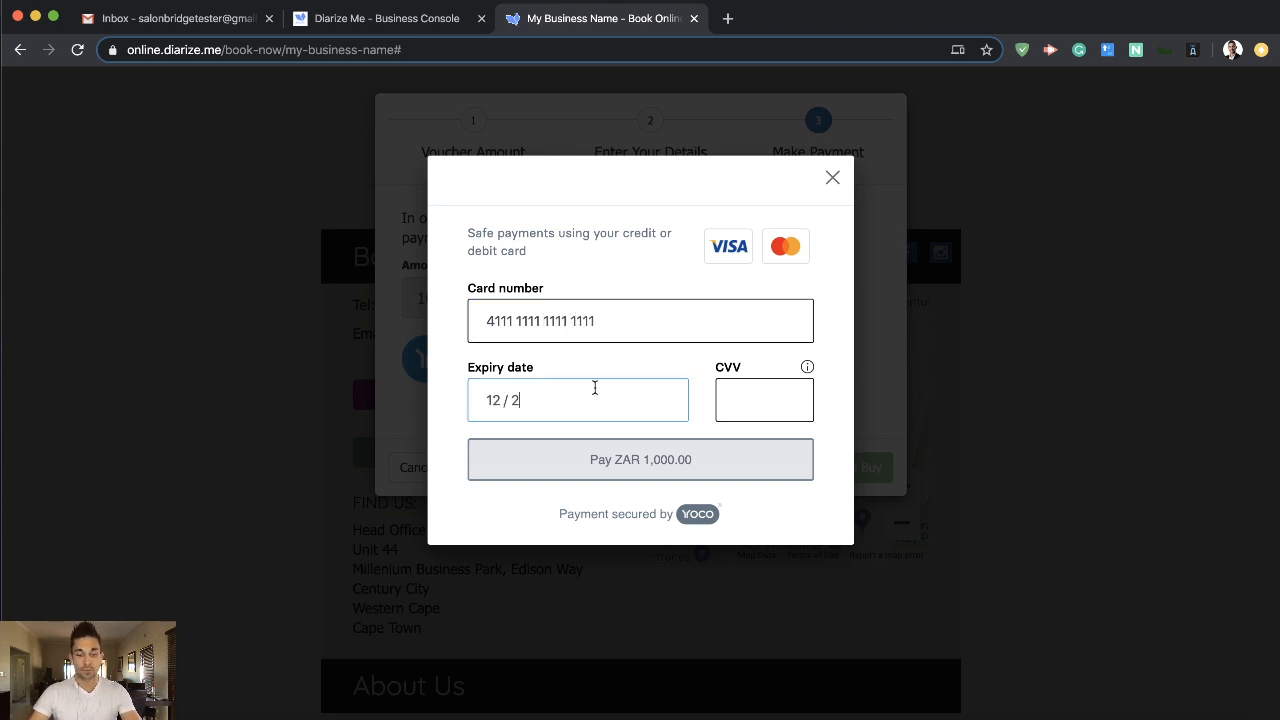
{"action": "type", "text": "123"}
{"action": "left_click", "coordinate": [638, 462]}
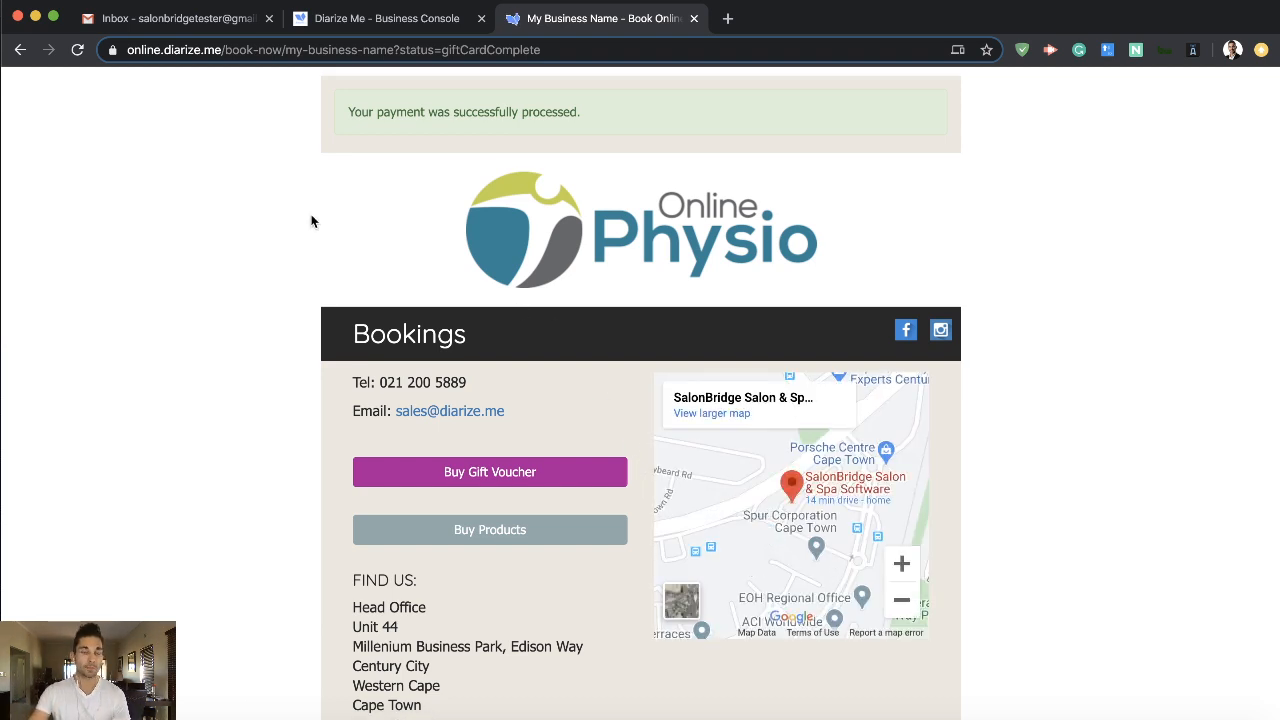
- Switch to the Gmail inbox, refresh it, open the Gift Card email and view the downloaded gift voucher PDF
{"action": "left_click", "coordinate": [180, 16]}
{"action": "left_click", "coordinate": [305, 150]}
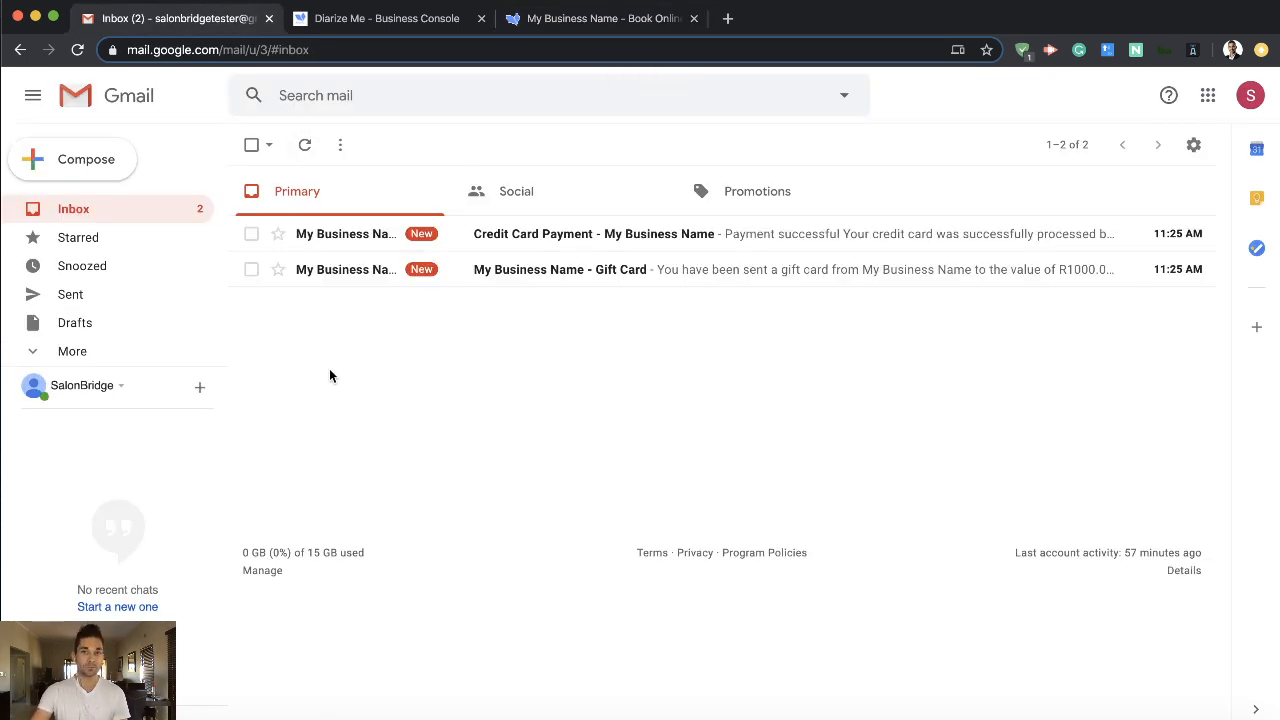
{"action": "left_click", "coordinate": [318, 270]}
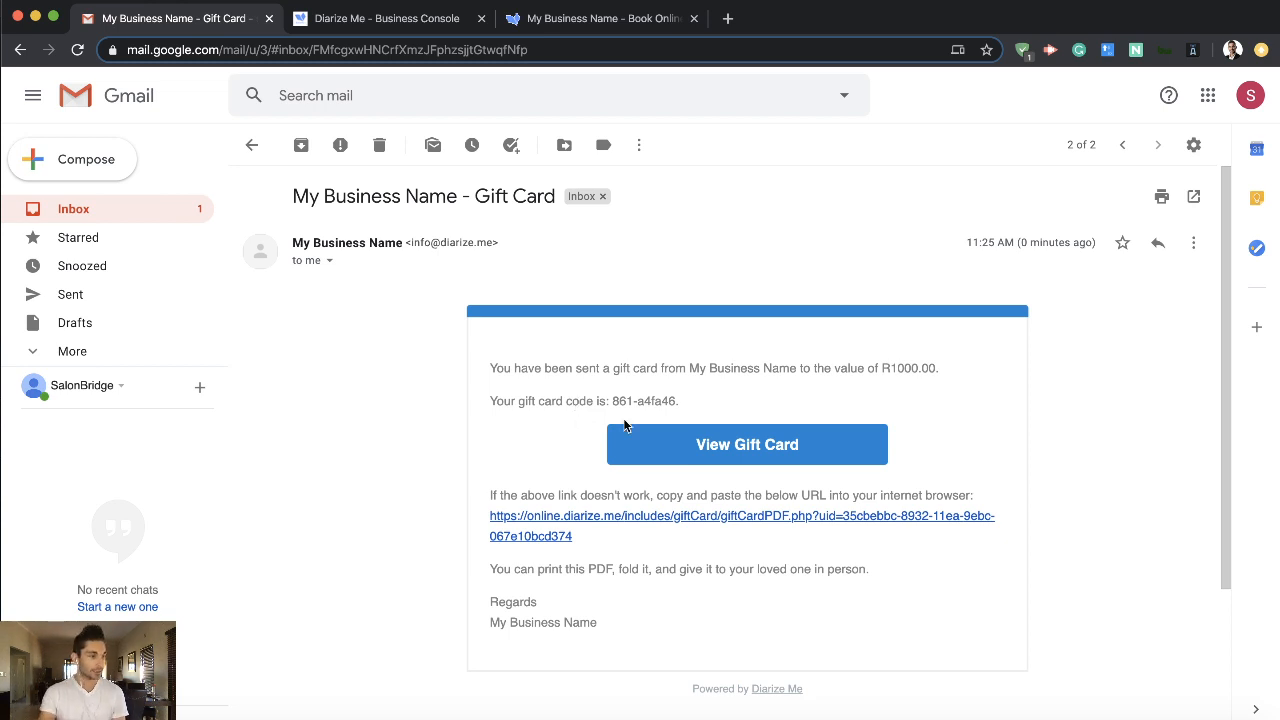
{"action": "left_click", "coordinate": [732, 446]}
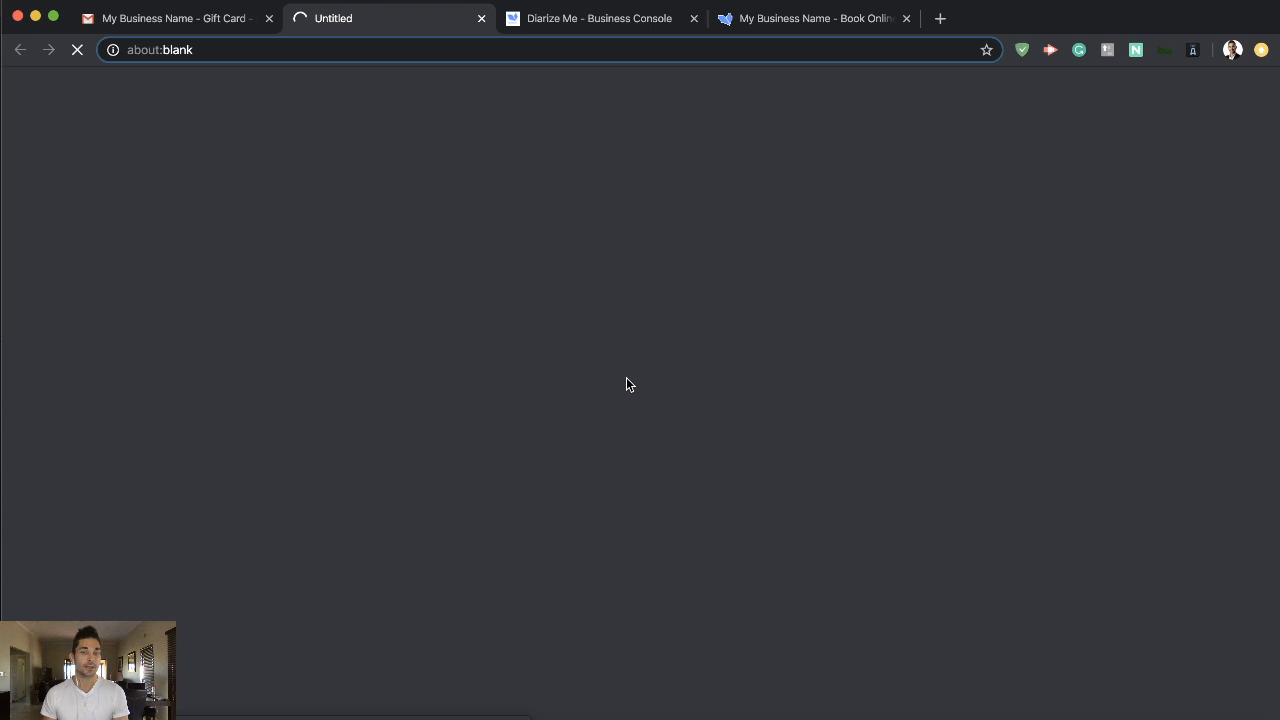
{"action": "key", "text": "super+w"}
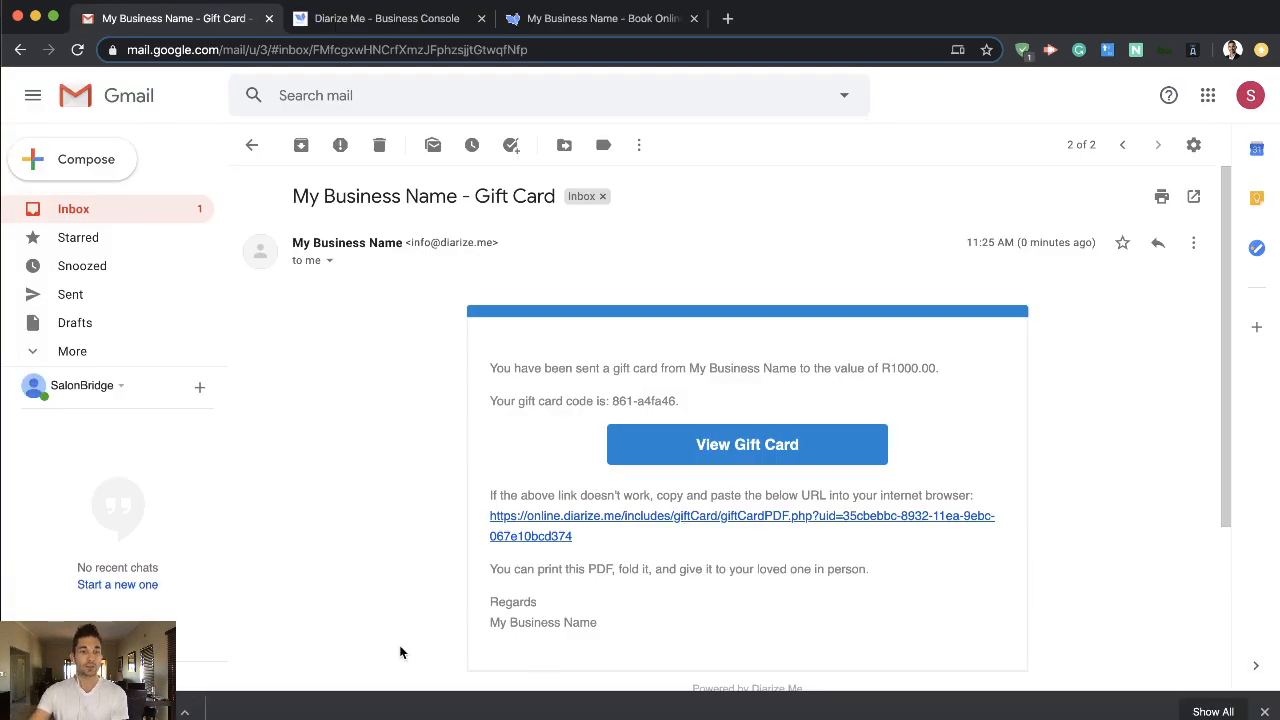
{"action": "left_click", "coordinate": [140, 706]}
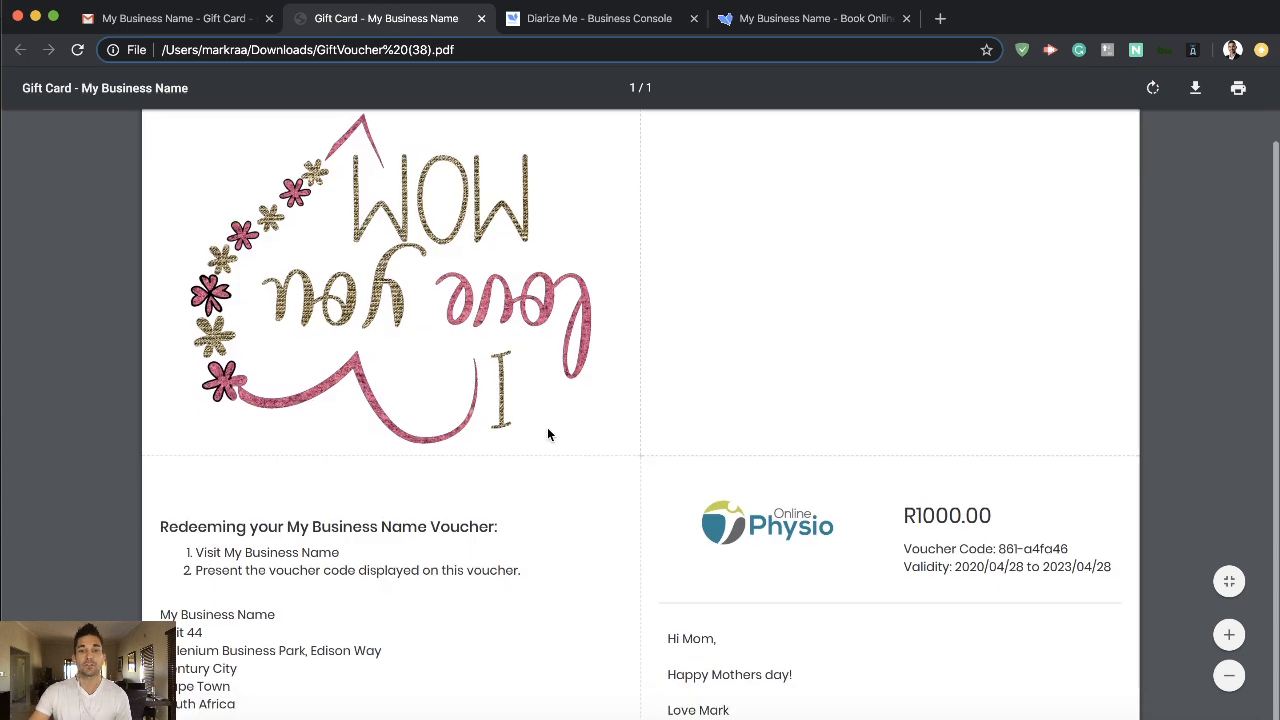
- Examine the voucher PDF's design, redemption instructions, value, code, validity and message, and close the PDF
{"action": "scroll", "coordinate": [547, 427], "scroll_direction": "down", "scroll_amount": 3}
{"action": "left_click_drag", "start_coordinate": [669, 557], "coordinate": [747, 627]}
{"action": "left_click", "coordinate": [745, 634]}
{"action": "scroll", "coordinate": [600, 412], "scroll_direction": "up", "scroll_amount": 2}
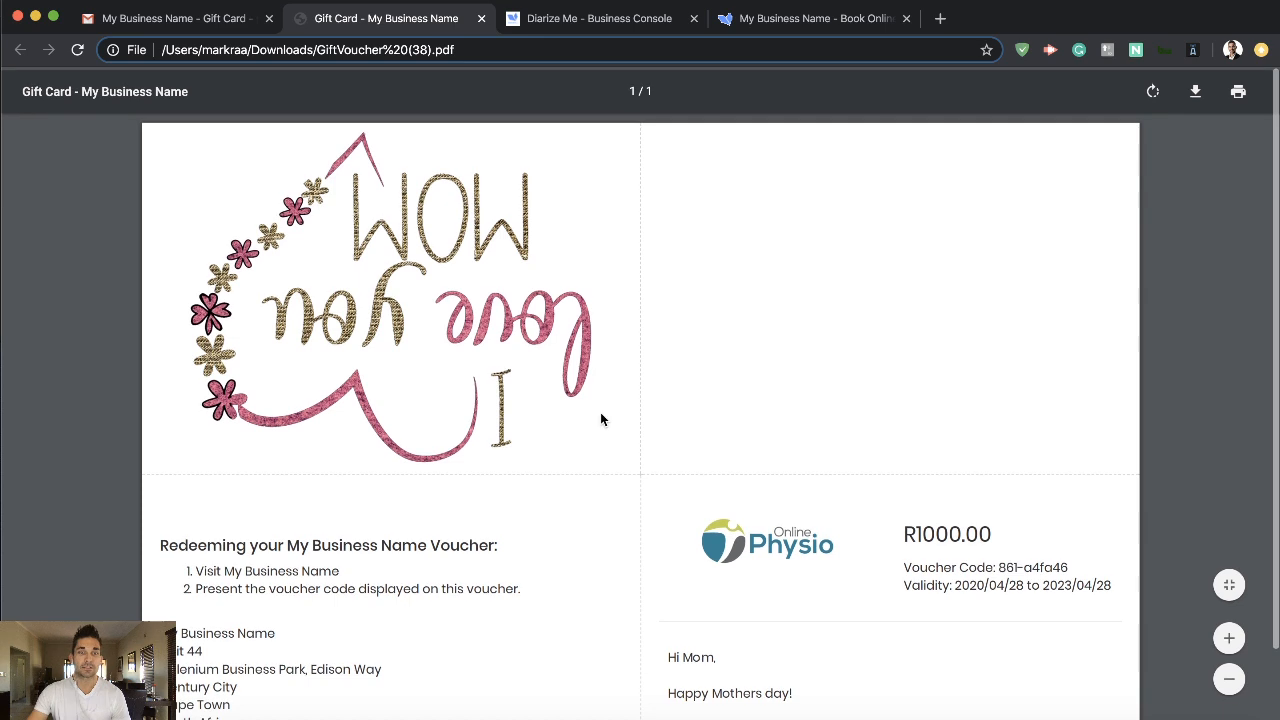
{"action": "scroll", "coordinate": [643, 425], "scroll_direction": "down", "scroll_amount": 2}
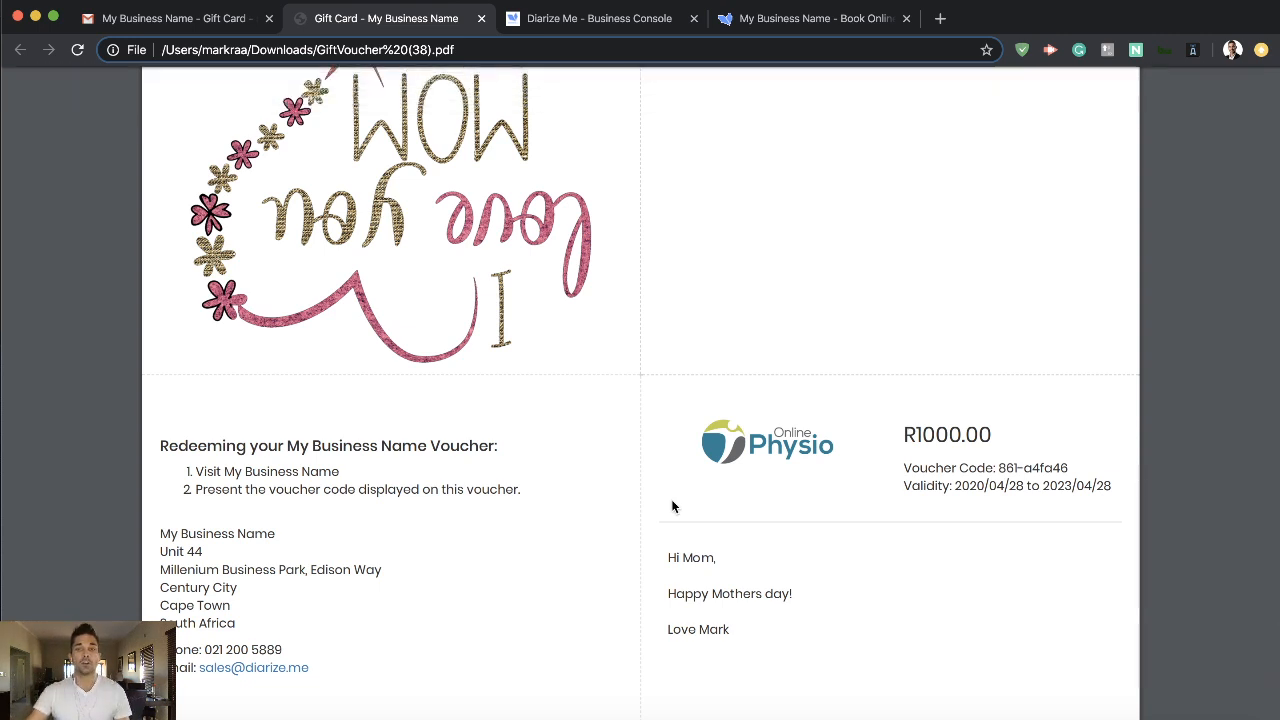
{"action": "scroll", "coordinate": [672, 506], "scroll_direction": "up", "scroll_amount": 2}
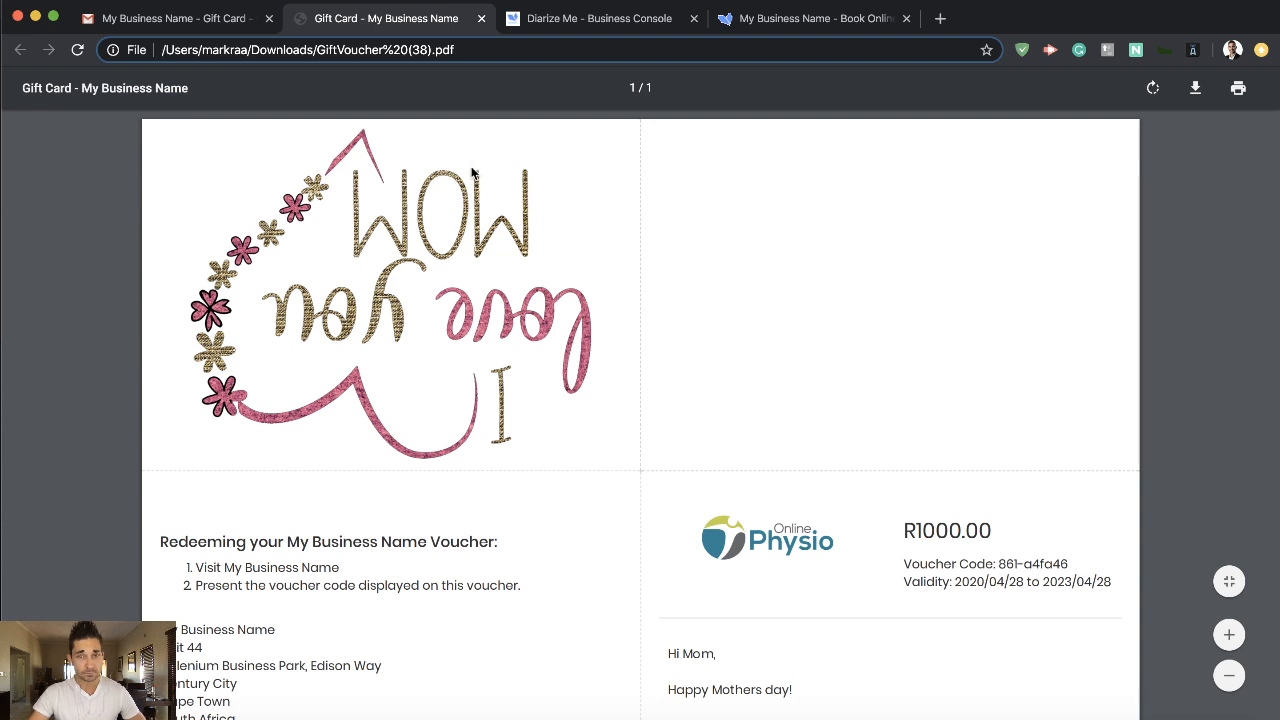
{"action": "left_click", "coordinate": [482, 19]}
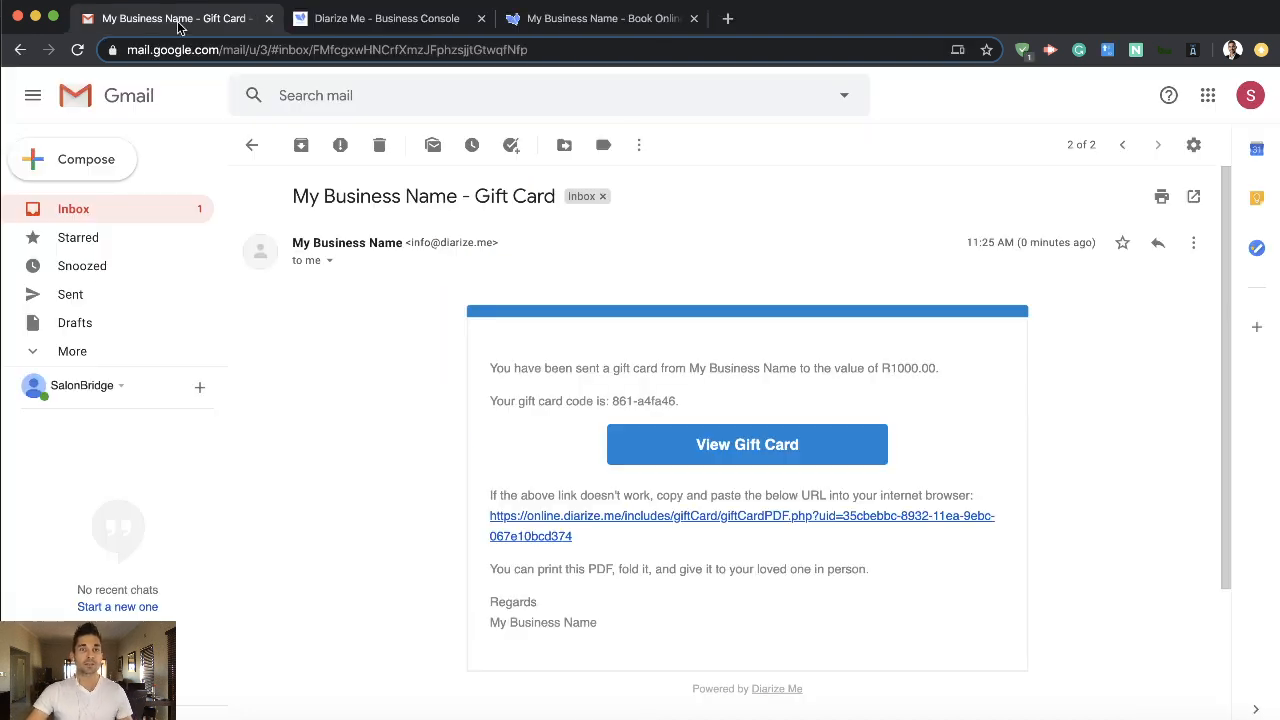
- Read the Credit Card Payment email with its transaction details and return to the inbox
{"action": "left_click", "coordinate": [253, 146]}
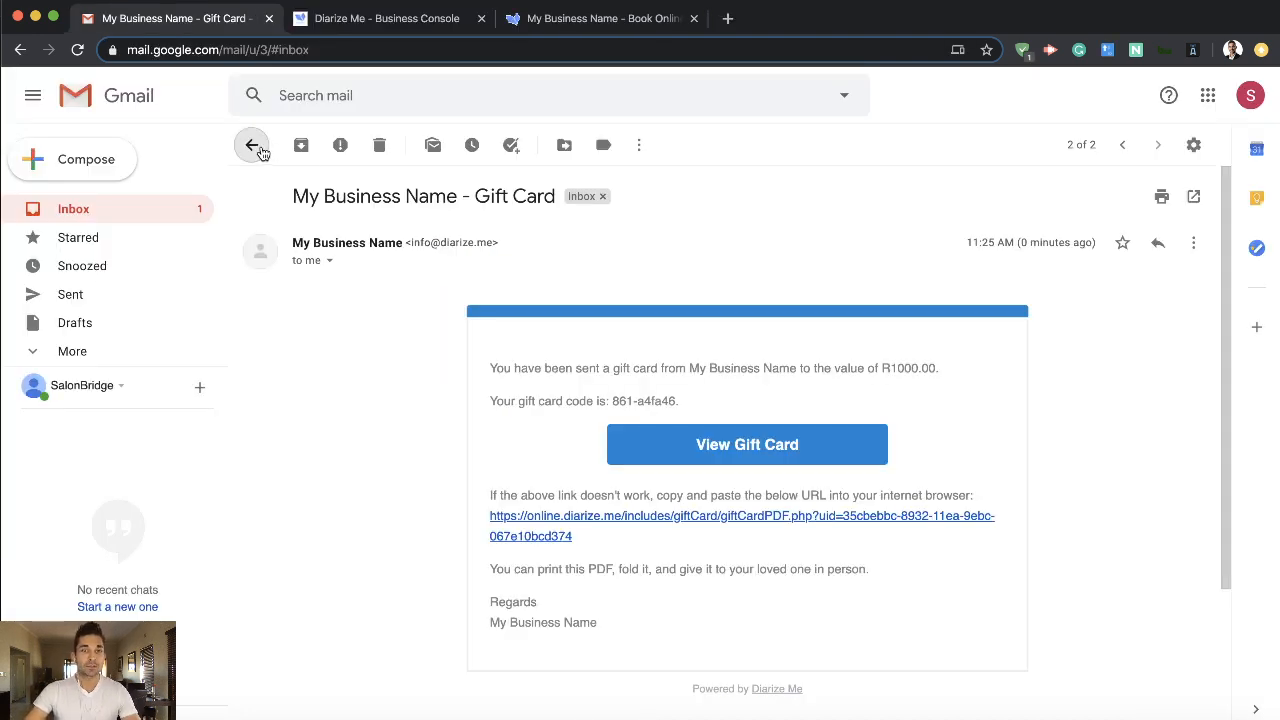
{"action": "left_click", "coordinate": [428, 237]}
{"action": "scroll", "coordinate": [429, 380], "scroll_direction": "down", "scroll_amount": 5}
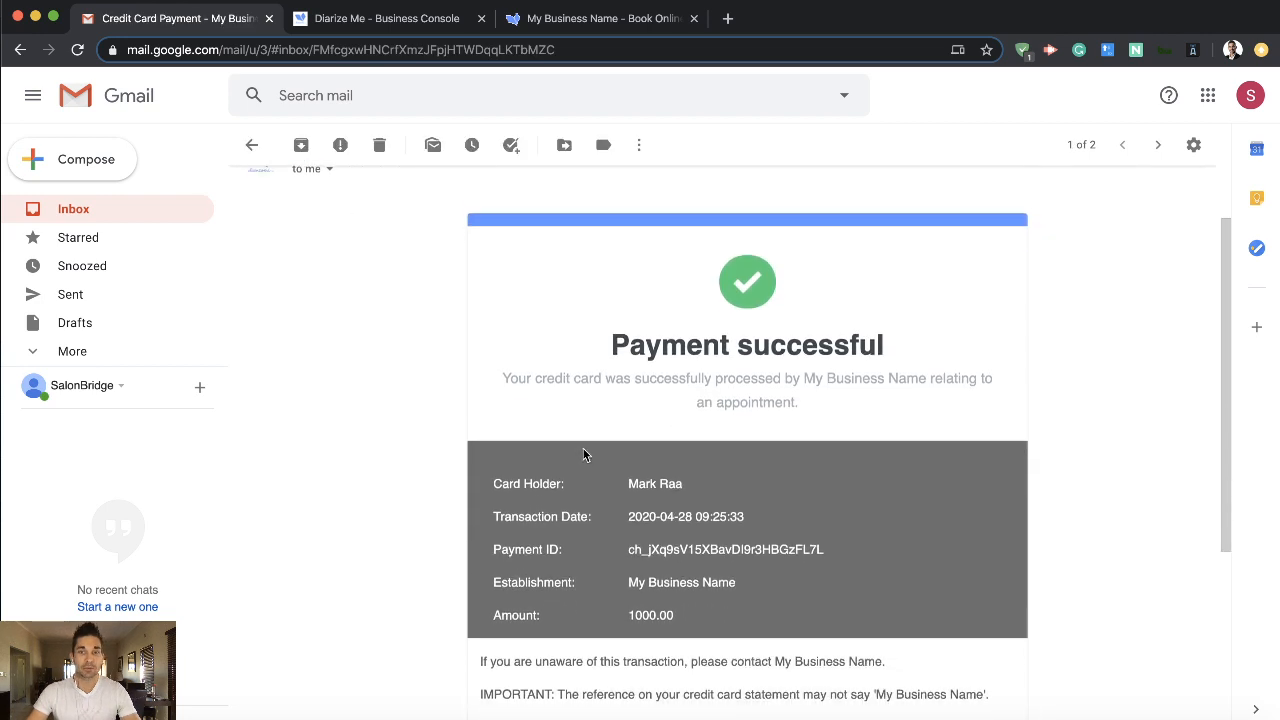
{"action": "scroll", "coordinate": [677, 449], "scroll_direction": "up", "scroll_amount": 5}
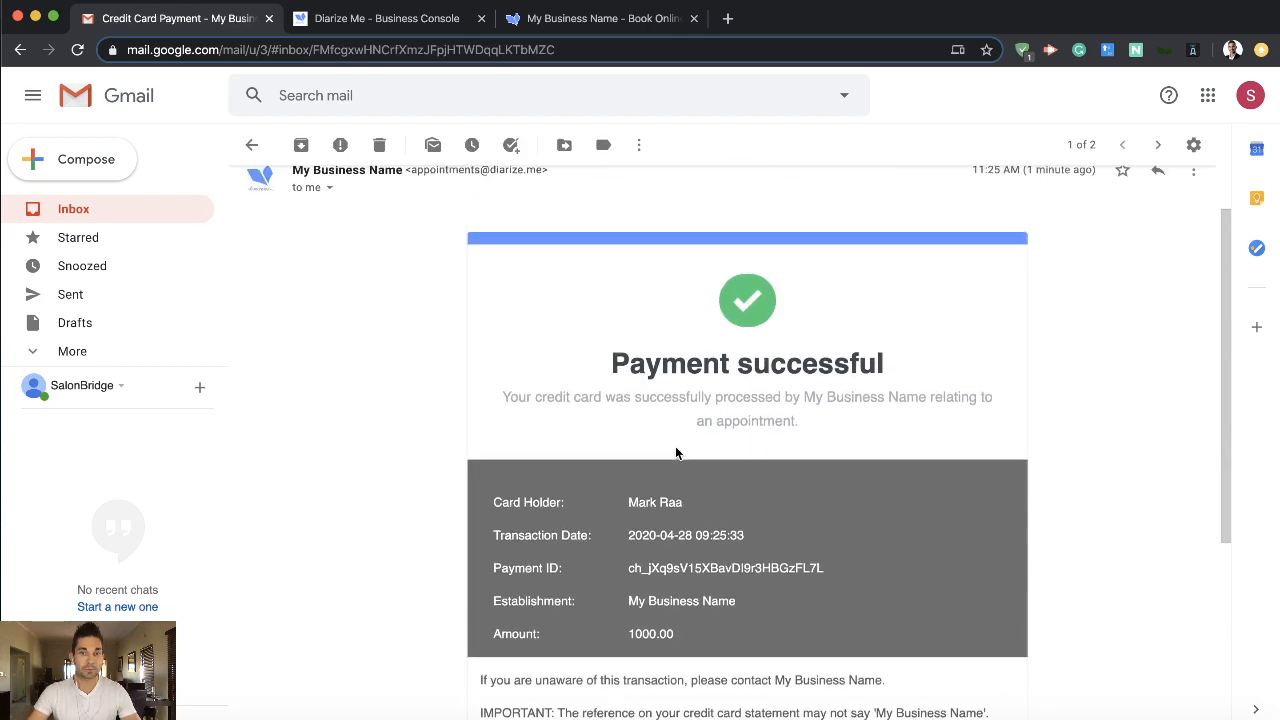
{"action": "left_click", "coordinate": [252, 145]}
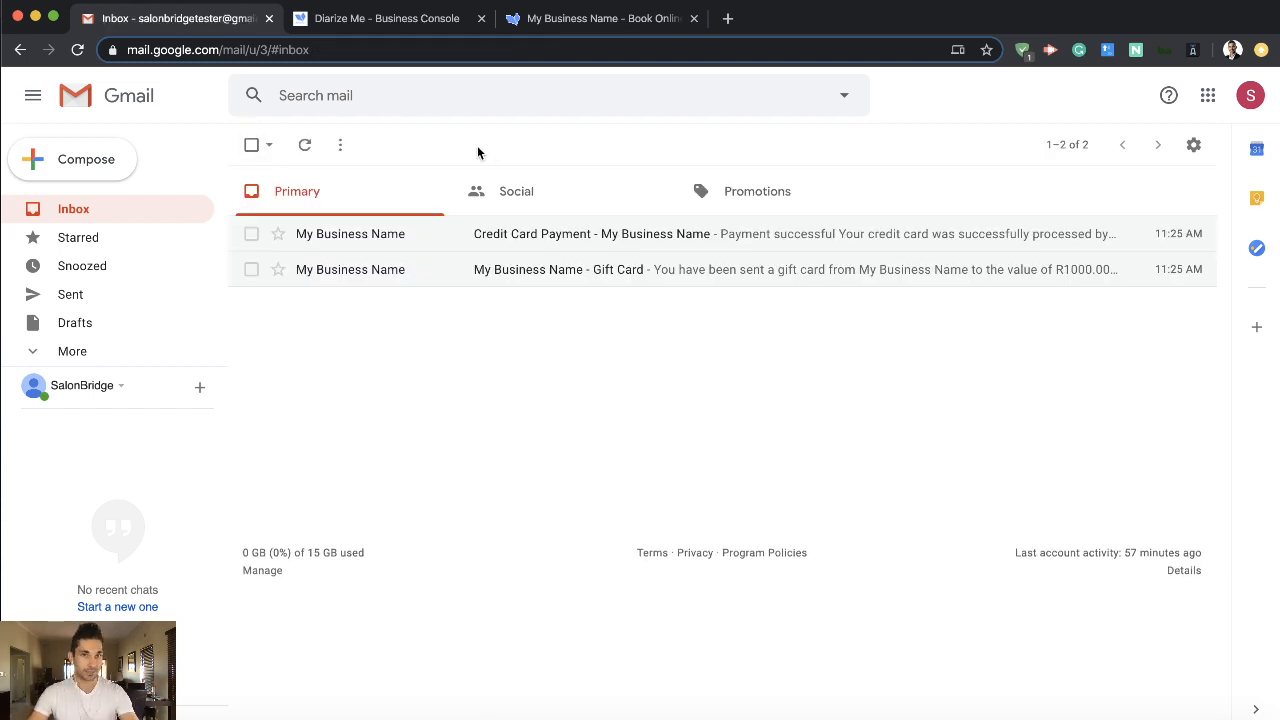
- Switch to the Diarize Me business console, list all gift cards and examine the newest entry's client, code and amount
{"action": "left_click", "coordinate": [402, 19]}
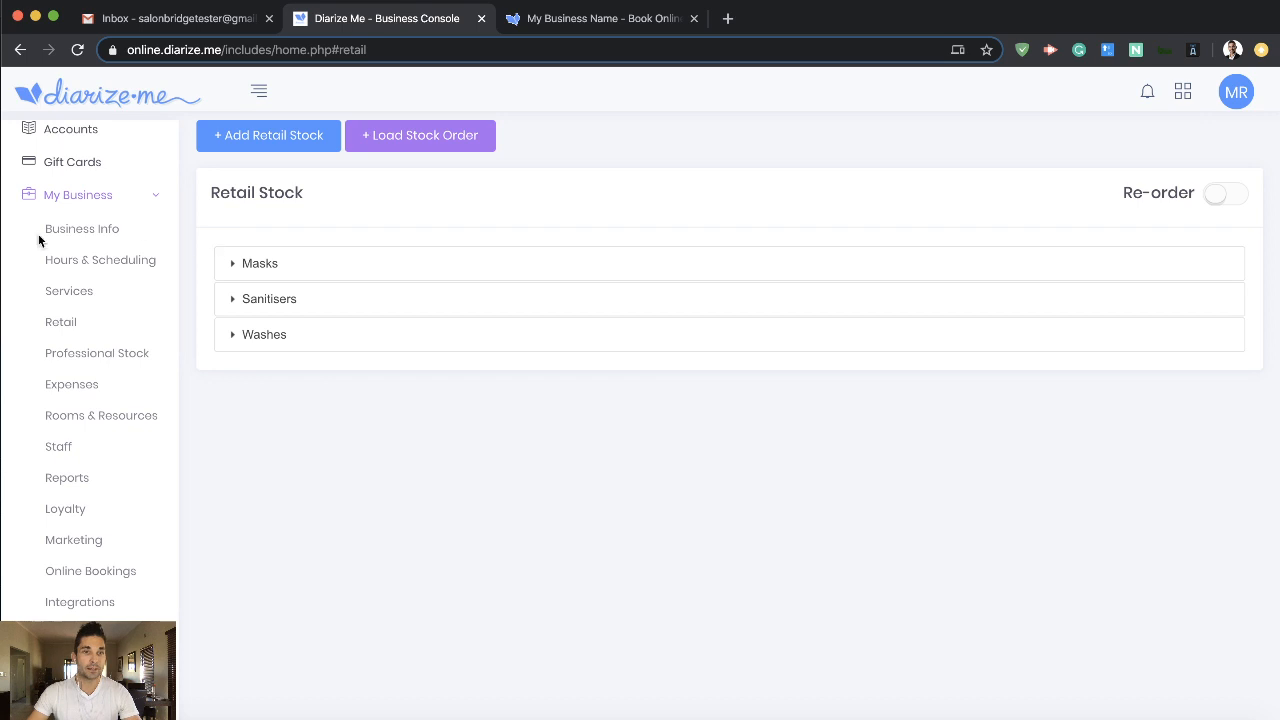
{"action": "left_click", "coordinate": [70, 164]}
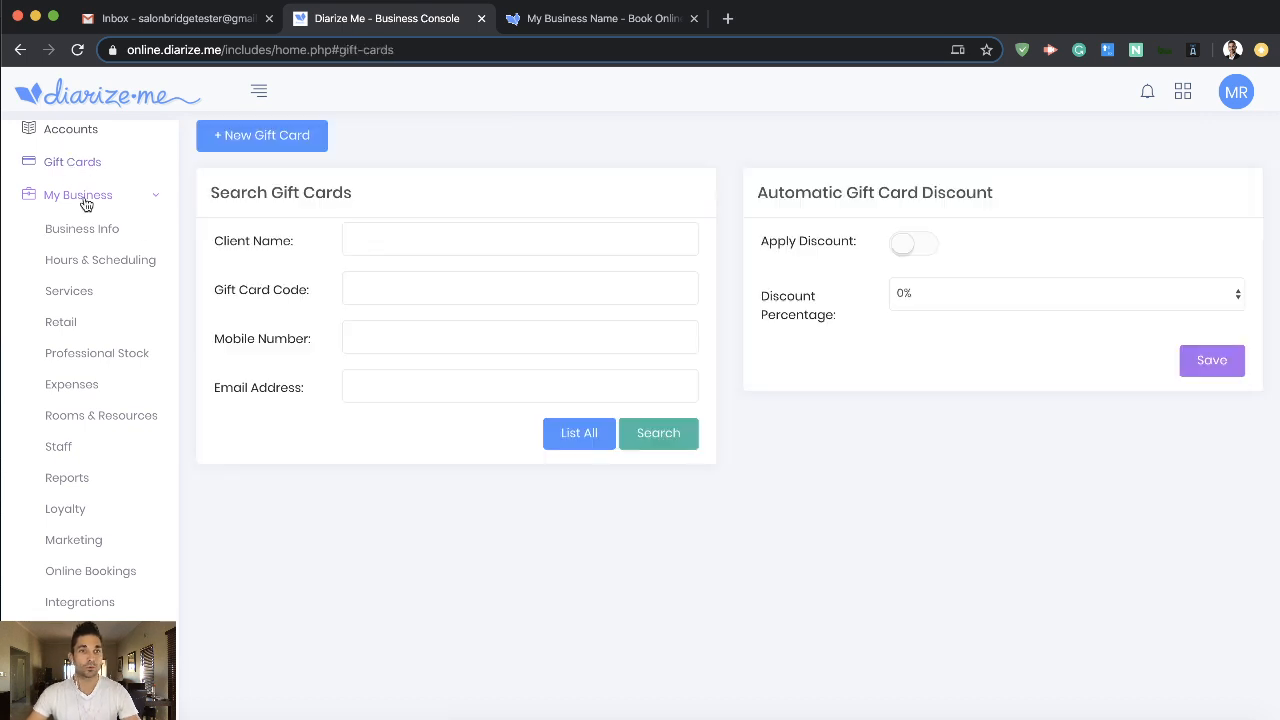
{"action": "left_click", "coordinate": [85, 197]}
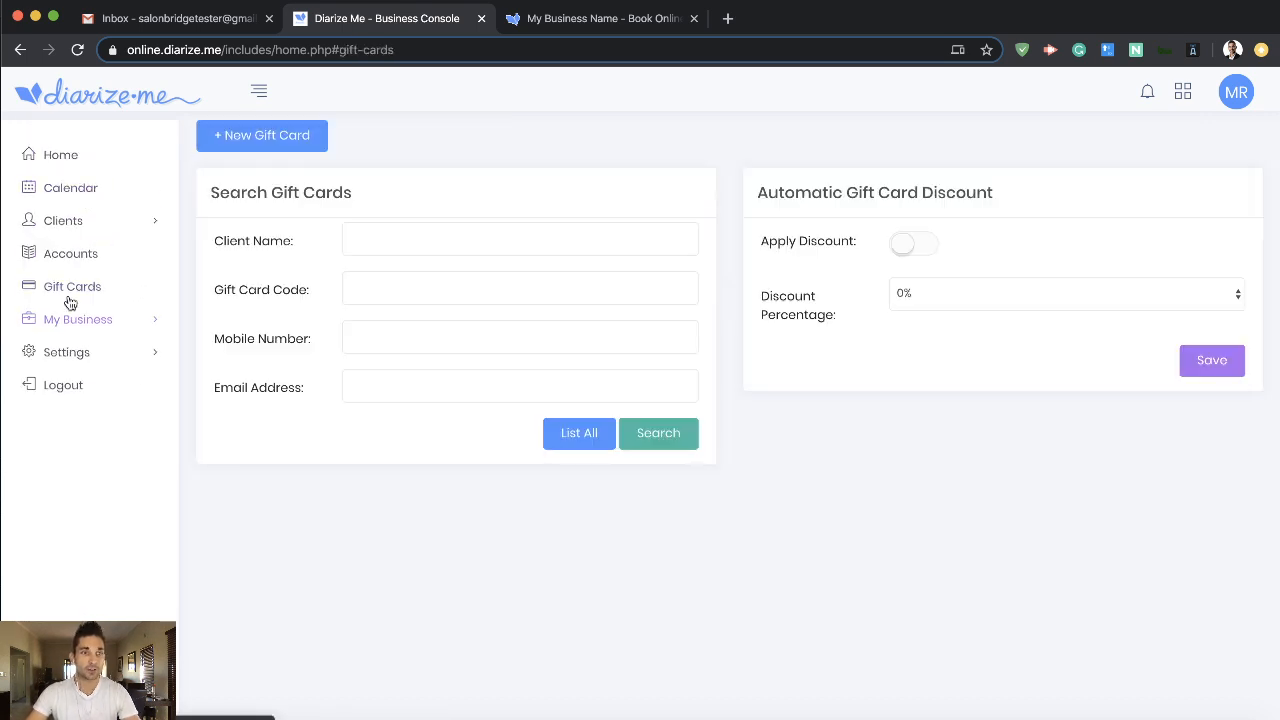
{"action": "left_click", "coordinate": [76, 288]}
{"action": "left_click", "coordinate": [578, 443]}
{"action": "scroll", "coordinate": [556, 464], "scroll_direction": "down", "scroll_amount": 1}
{"action": "left_click_drag", "start_coordinate": [259, 592], "coordinate": [574, 586]}
{"action": "double_click", "coordinate": [528, 597]}
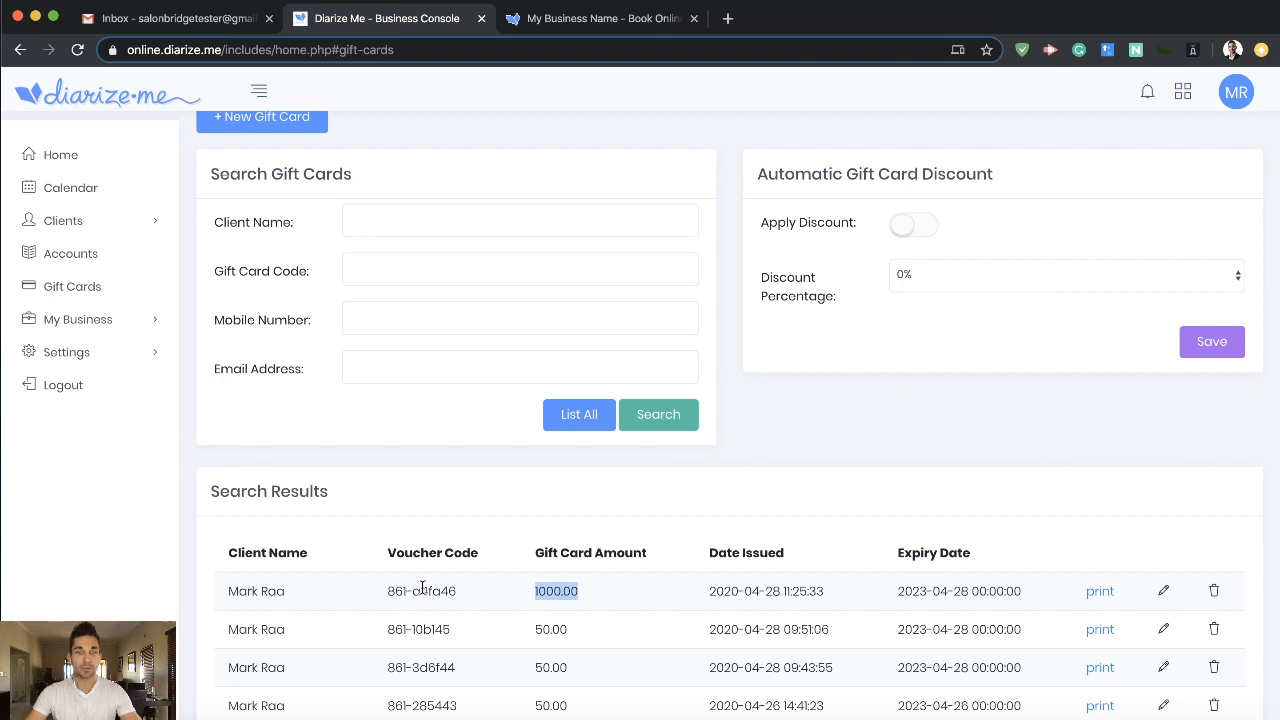
{"action": "left_click_drag", "start_coordinate": [229, 588], "coordinate": [270, 588]}
- Search the accounts by the client's full name and open the account holding the new gift card sale
{"action": "left_click", "coordinate": [95, 257]}
{"action": "left_click", "coordinate": [399, 283]}
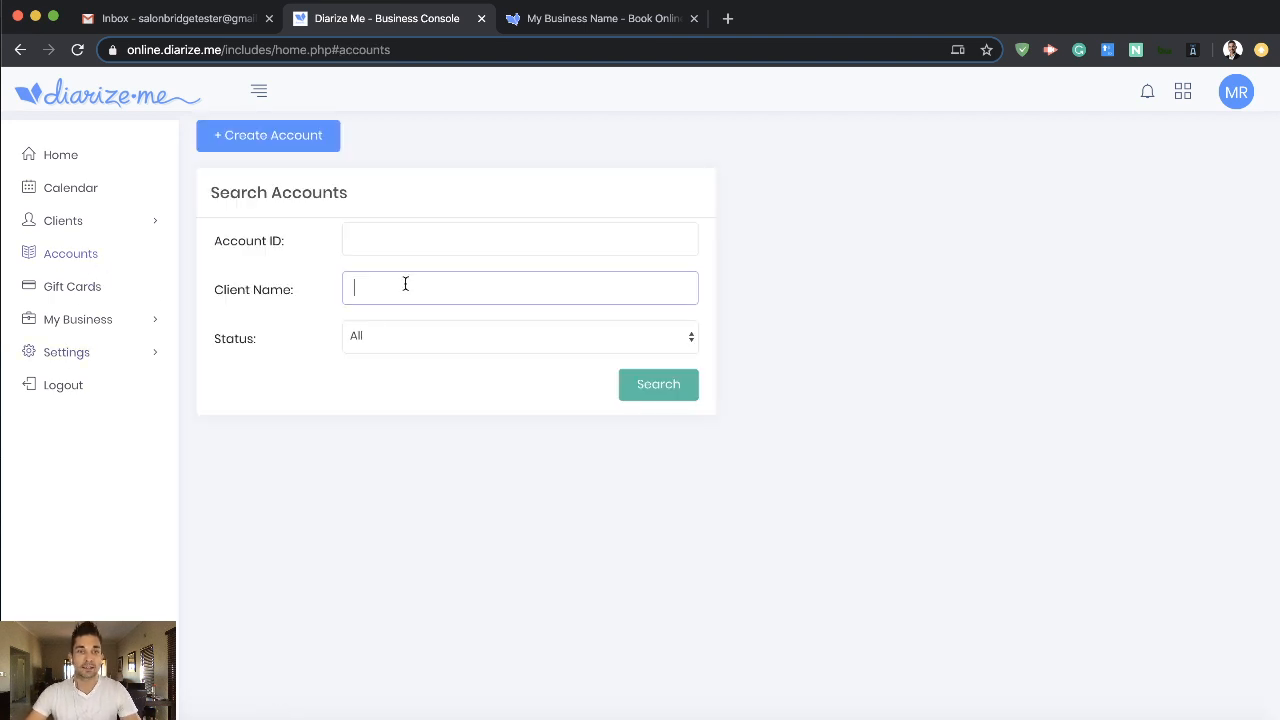
{"action": "key", "text": "Return"}
{"action": "scroll", "coordinate": [608, 496], "scroll_direction": "down", "scroll_amount": 5}
{"action": "scroll", "coordinate": [608, 496], "scroll_direction": "down", "scroll_amount": 3}
{"action": "left_click", "coordinate": [565, 688]}
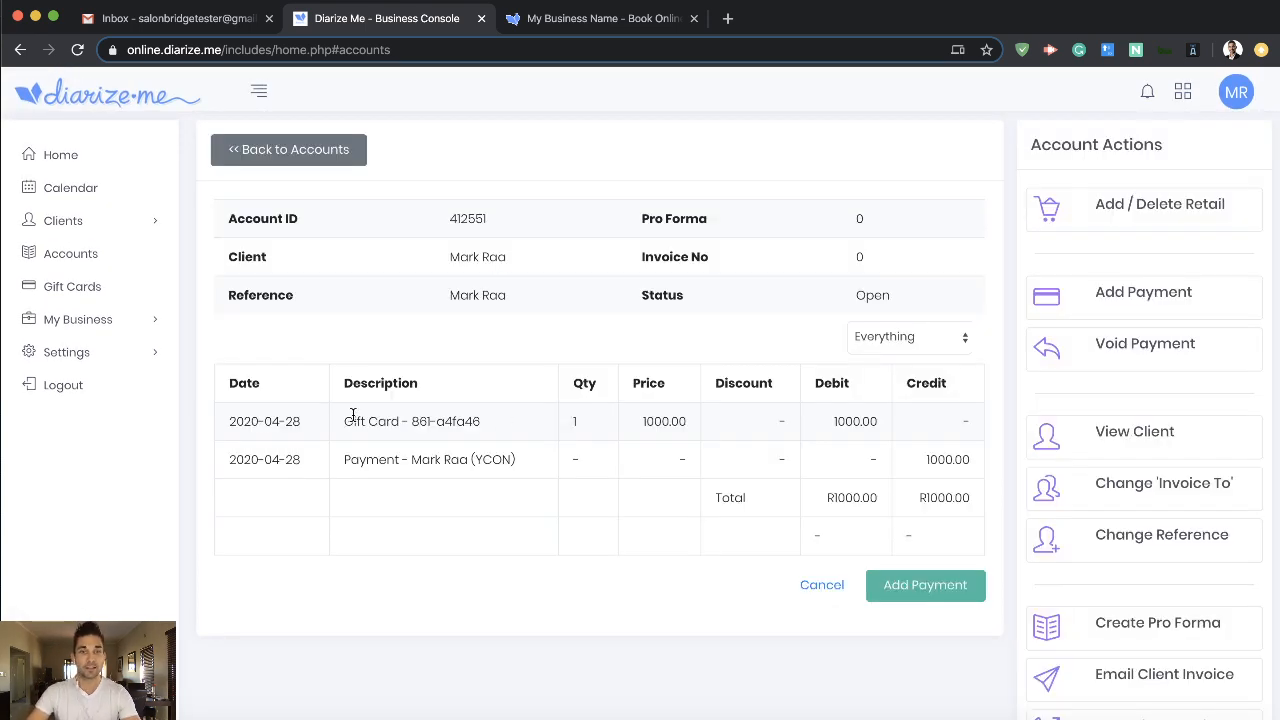
- Examine the gift card and Yoco payment lines in the client's account
{"action": "left_click_drag", "start_coordinate": [346, 421], "coordinate": [480, 421]}
{"action": "left_click_drag", "start_coordinate": [344, 459], "coordinate": [512, 459]}
{"action": "double_click", "coordinate": [487, 460]}
{"action": "left_click", "coordinate": [508, 597]}
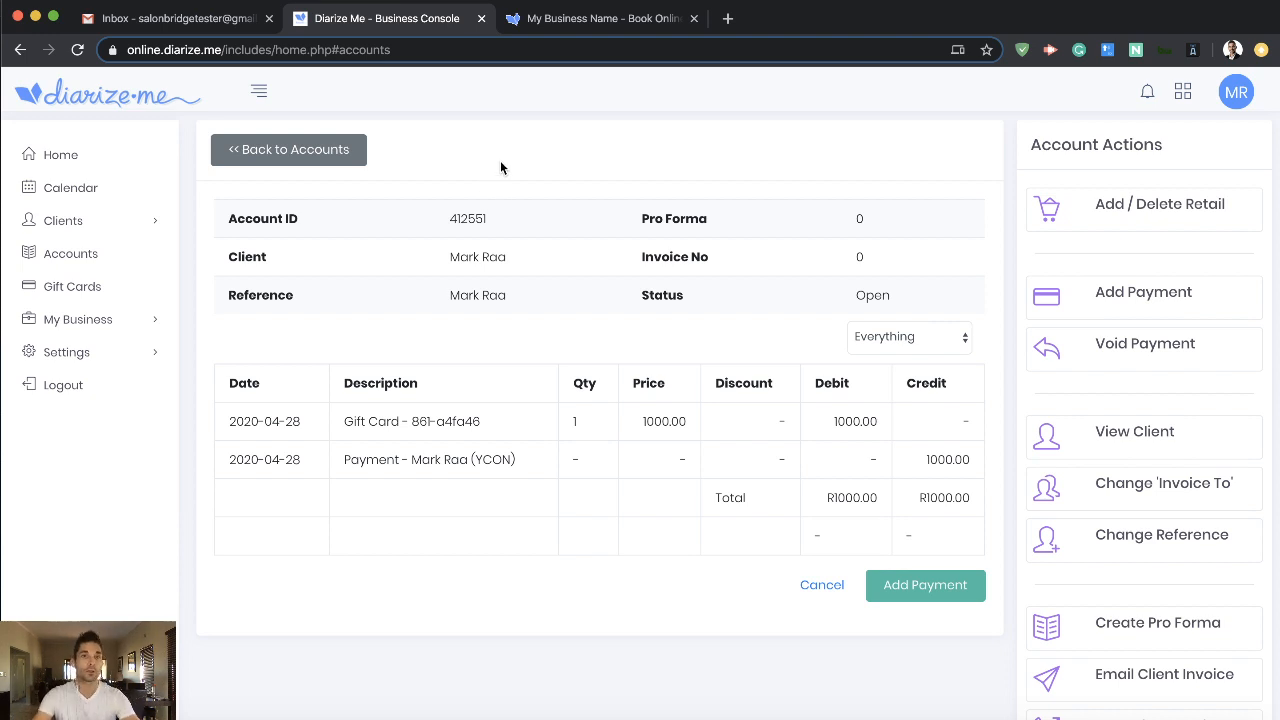
- Return to the online booking page and reload its address without the "?status=giftCardComplete" part
{"action": "left_click", "coordinate": [588, 18]}
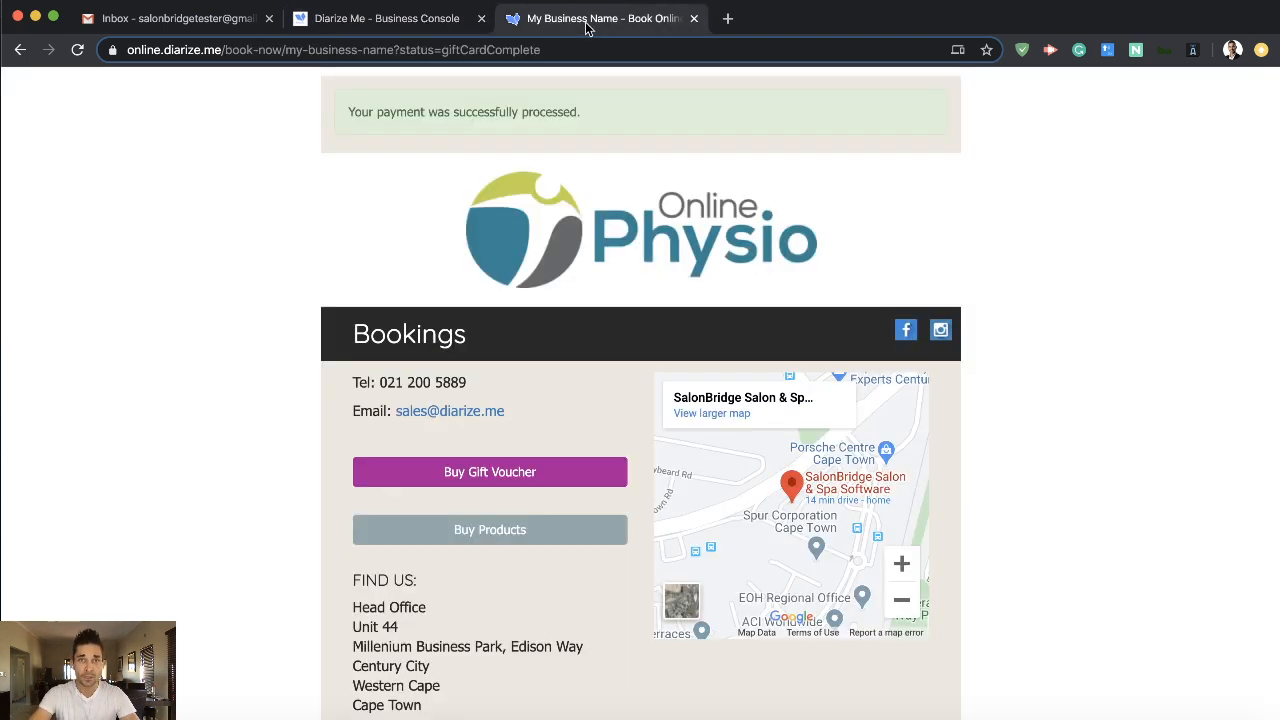
{"action": "left_click", "coordinate": [398, 48]}
{"action": "left_click_drag", "start_coordinate": [402, 49], "coordinate": [652, 54]}
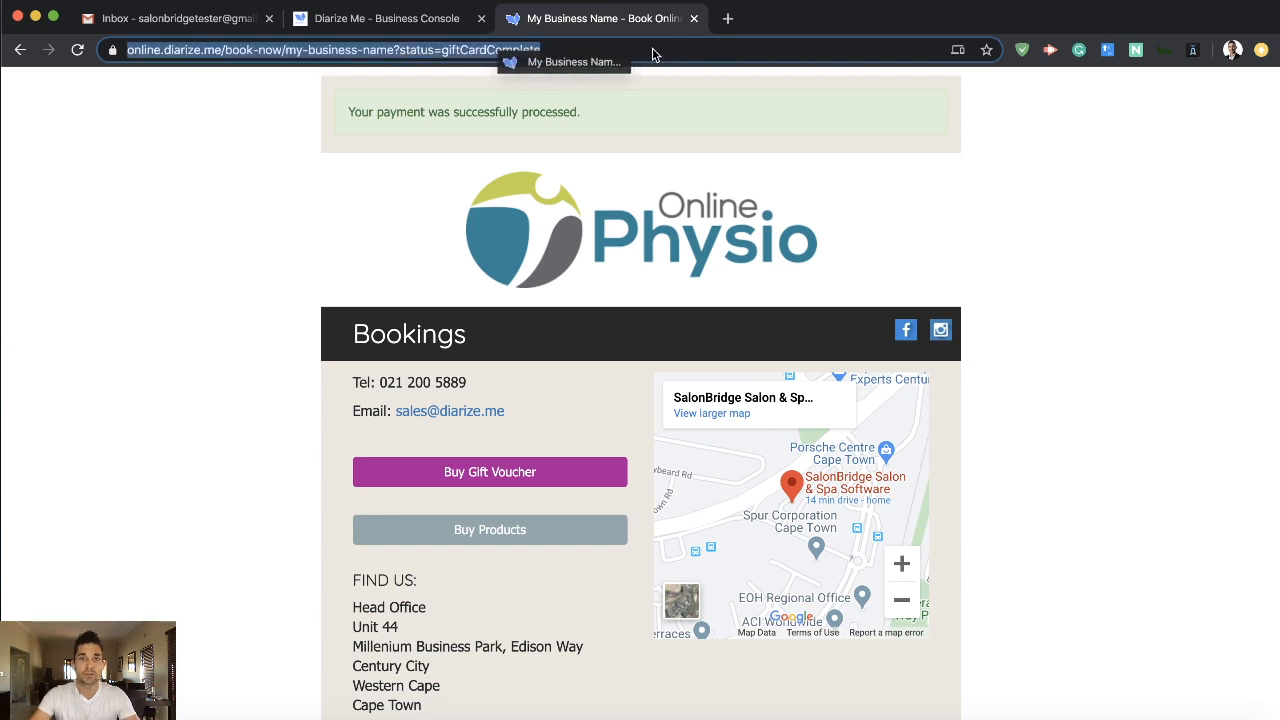
{"action": "left_click", "coordinate": [397, 49]}
{"action": "left_click_drag", "start_coordinate": [434, 50], "coordinate": [680, 56]}
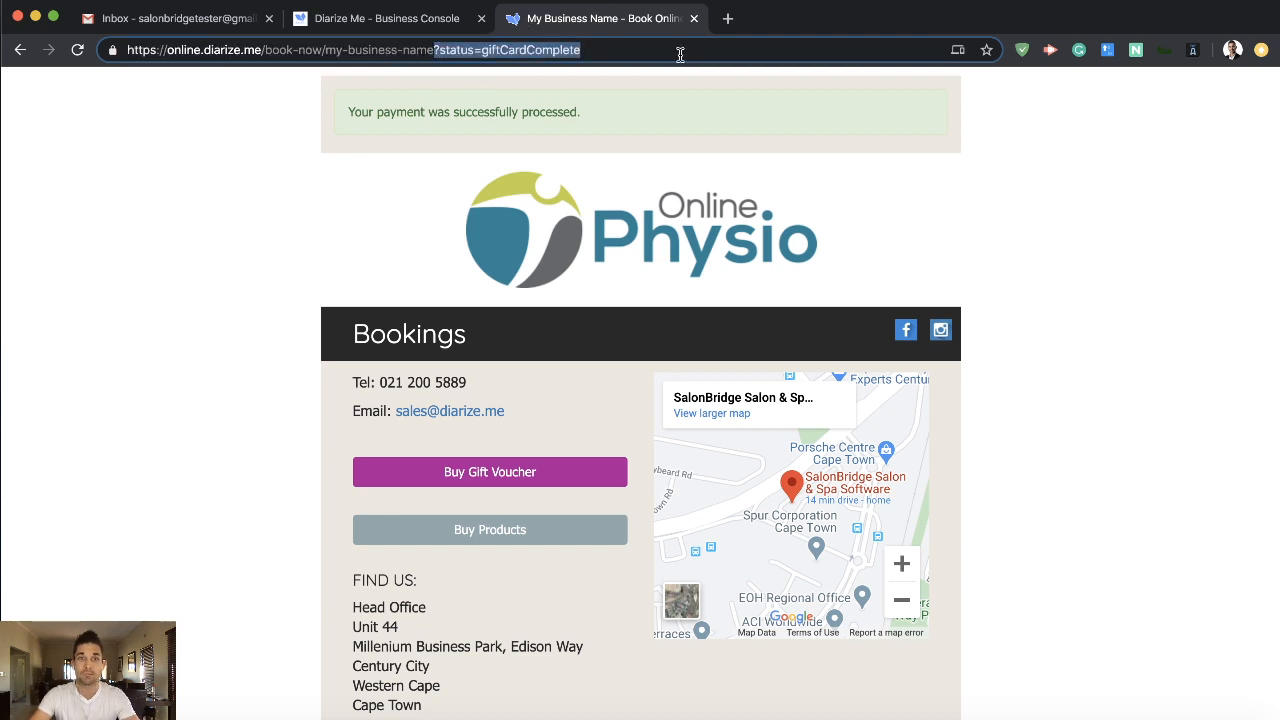
{"action": "key", "text": "BackSpace"}
{"action": "key", "text": "Return"}
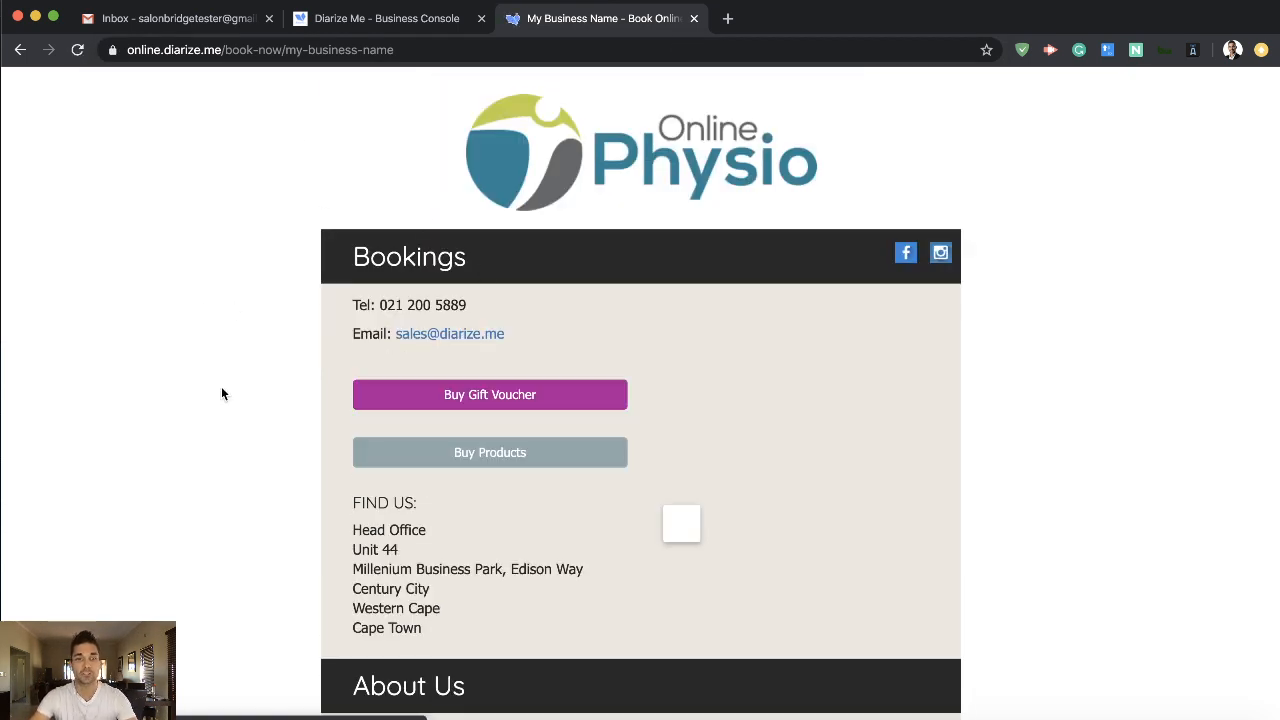
- Start an online product purchase, view the Blue Cloth Mask's details under Masks, and go back to the product list
{"action": "left_click", "coordinate": [481, 454]}
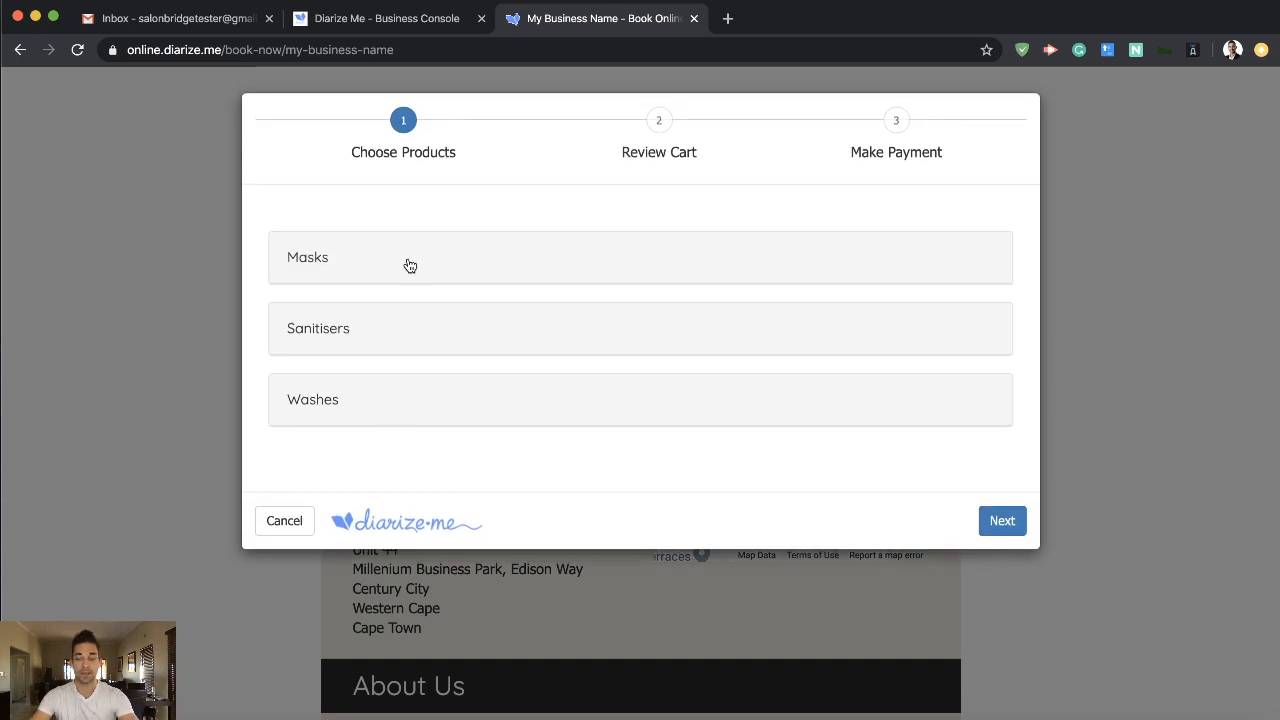
{"action": "left_click", "coordinate": [460, 271]}
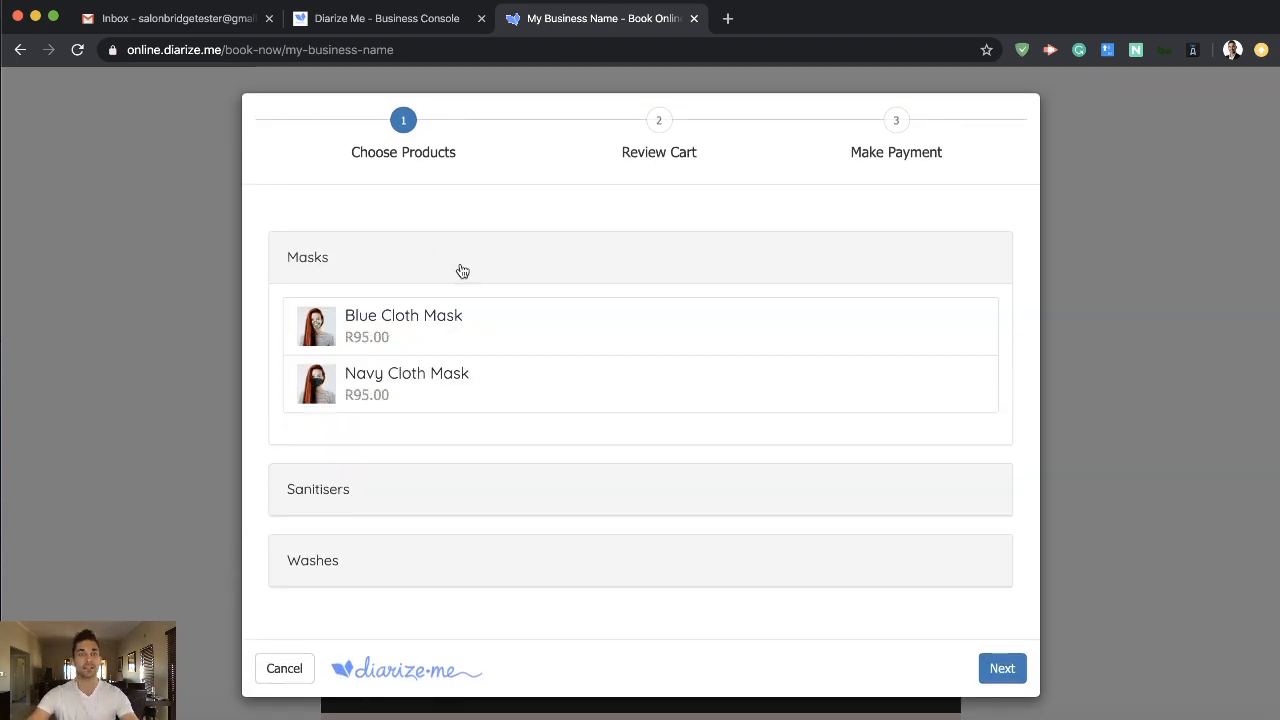
{"action": "left_click", "coordinate": [430, 328]}
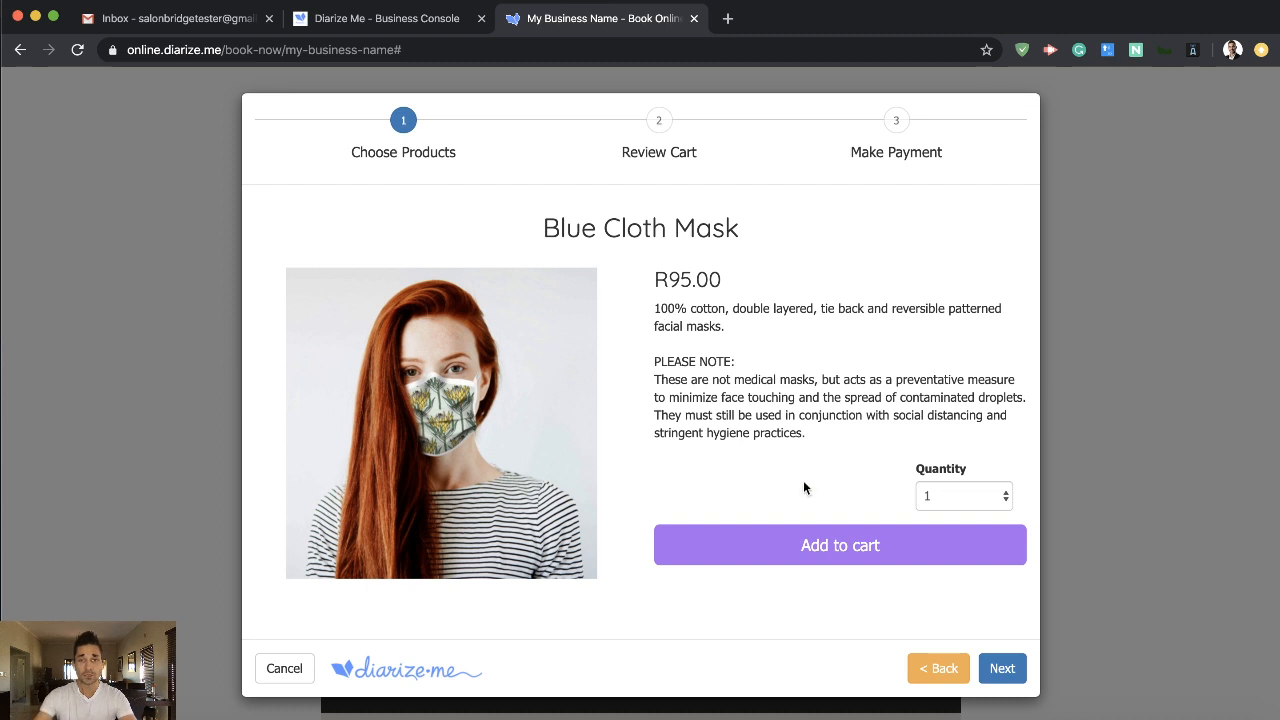
{"action": "left_click", "coordinate": [938, 665]}
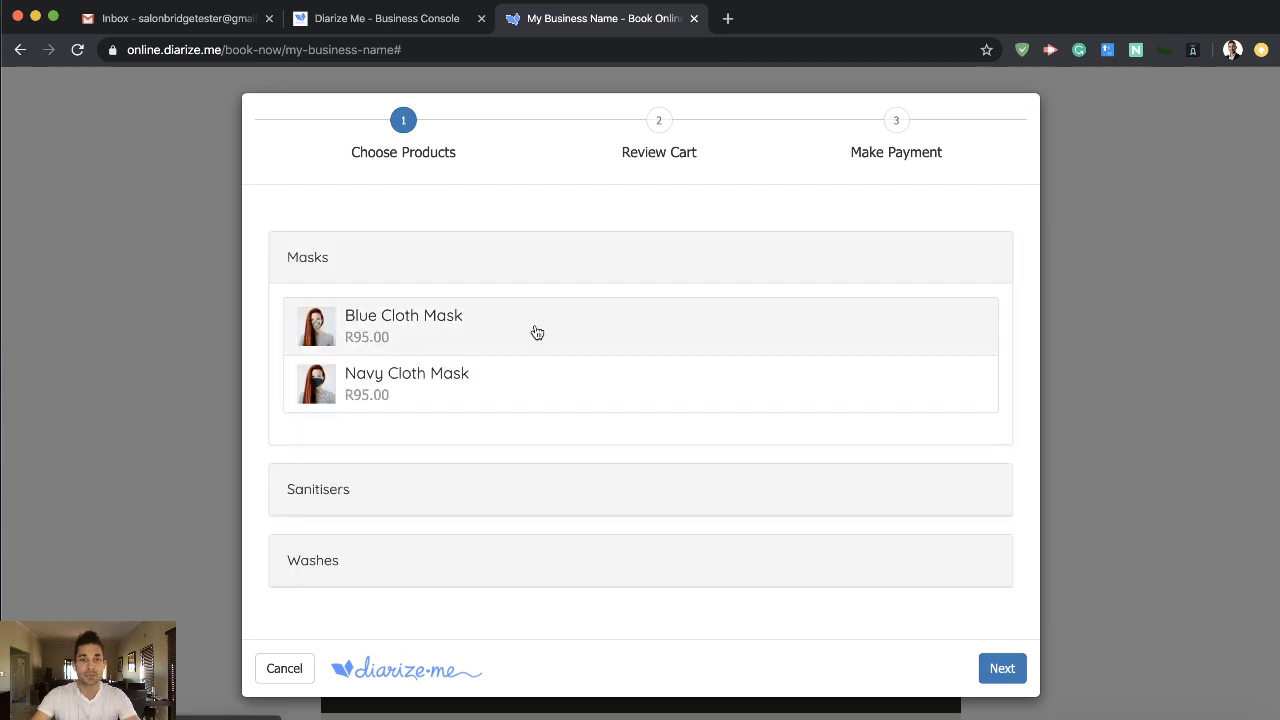
- Add the Blue Cloth Mask to the cart with quantity 2, review the cart and continue to payment
{"action": "left_click", "coordinate": [481, 336]}
{"action": "left_click", "coordinate": [950, 497]}
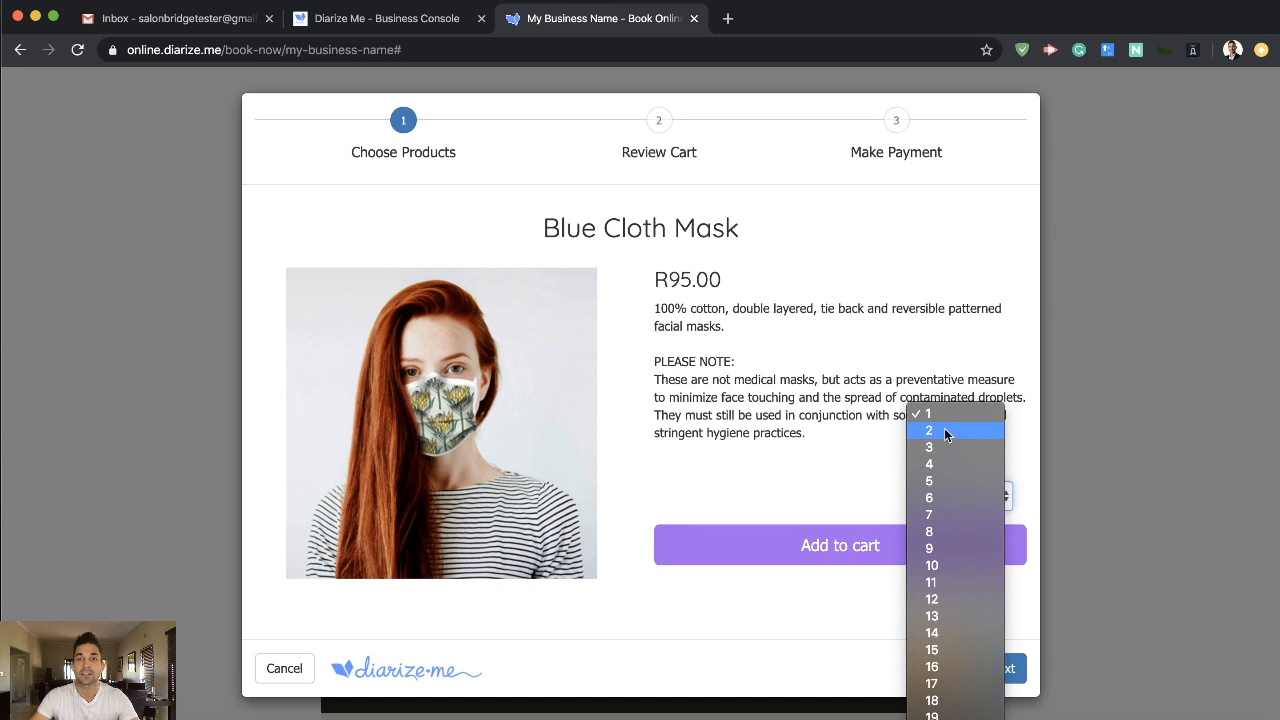
{"action": "left_click", "coordinate": [945, 431]}
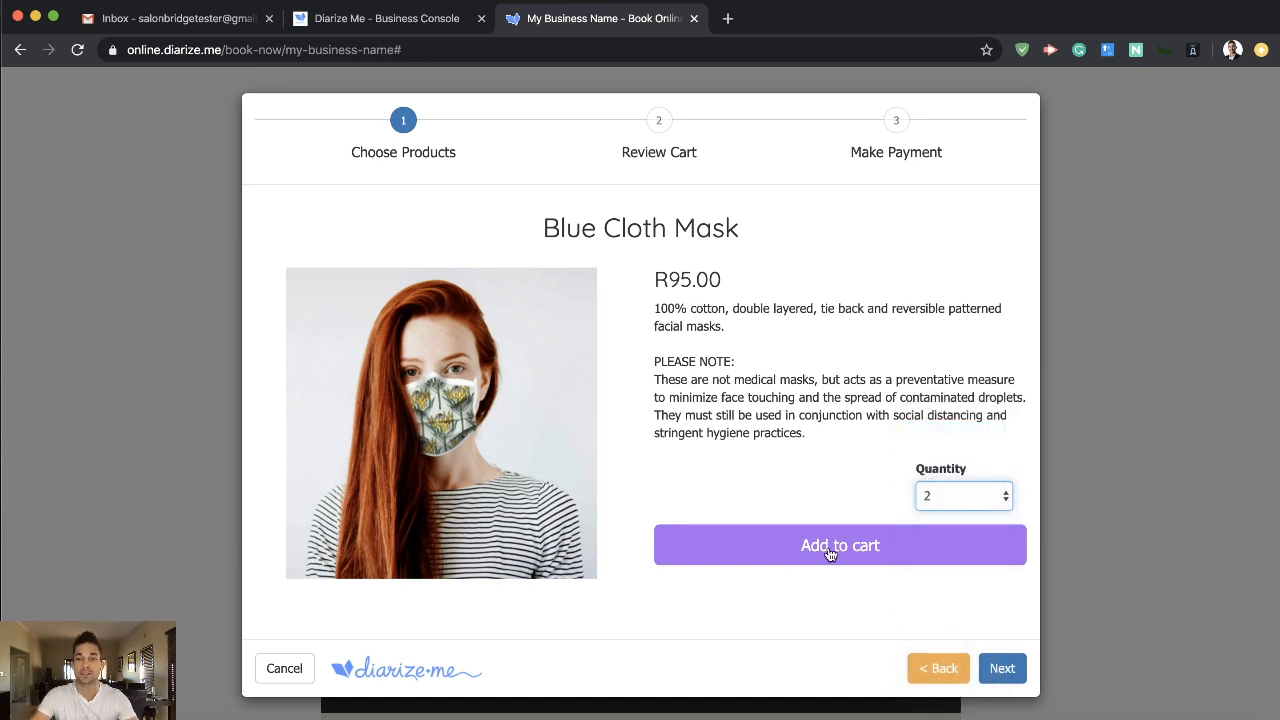
{"action": "left_click", "coordinate": [829, 548]}
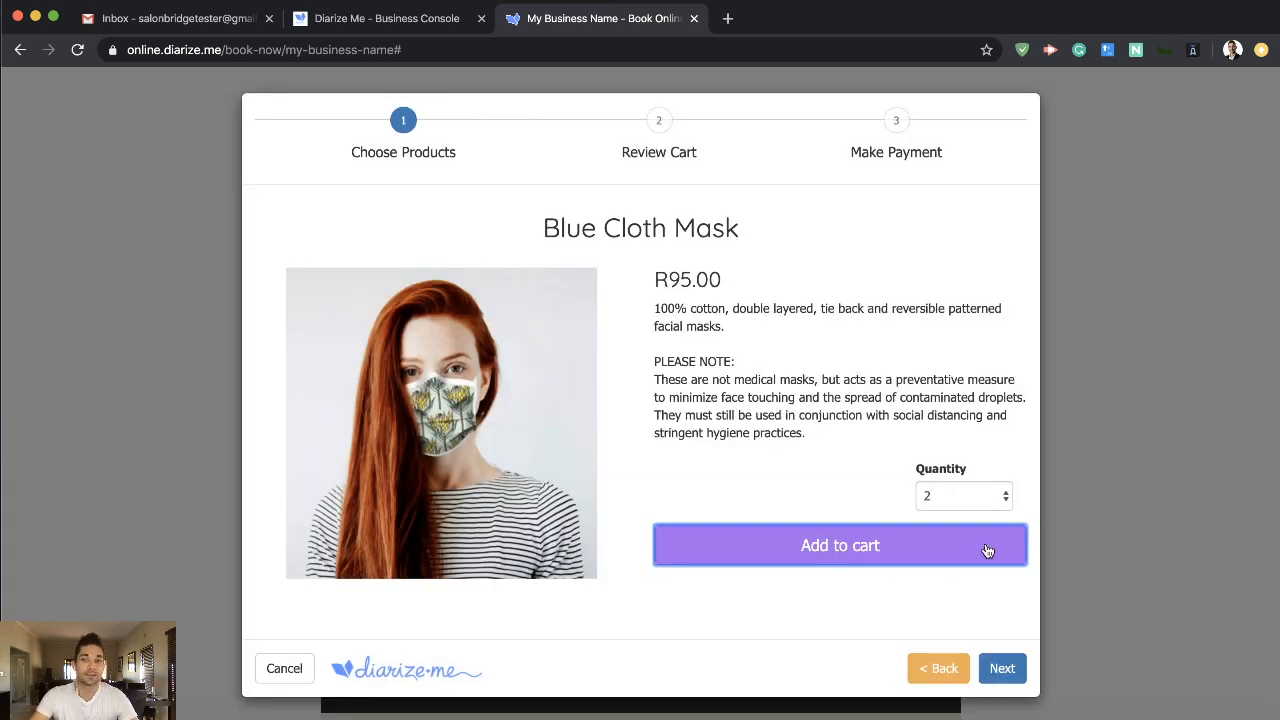
{"action": "left_click", "coordinate": [1003, 670]}
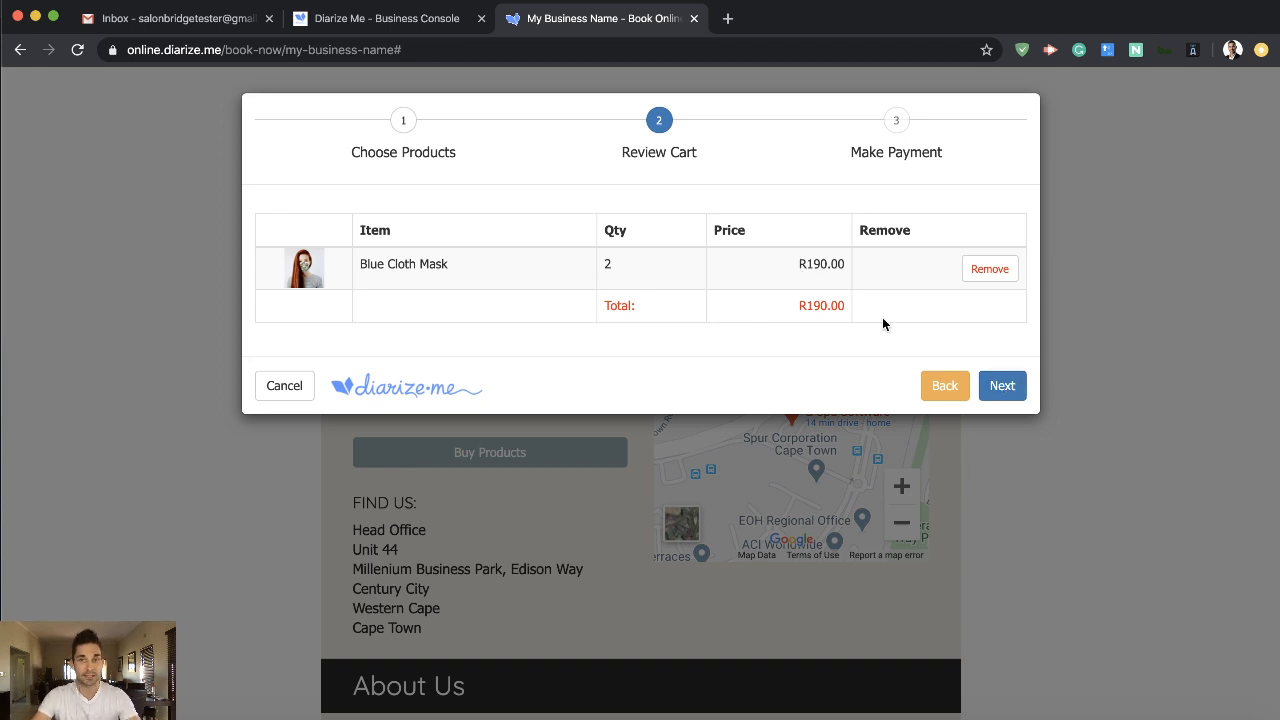
{"action": "left_click", "coordinate": [1012, 388]}
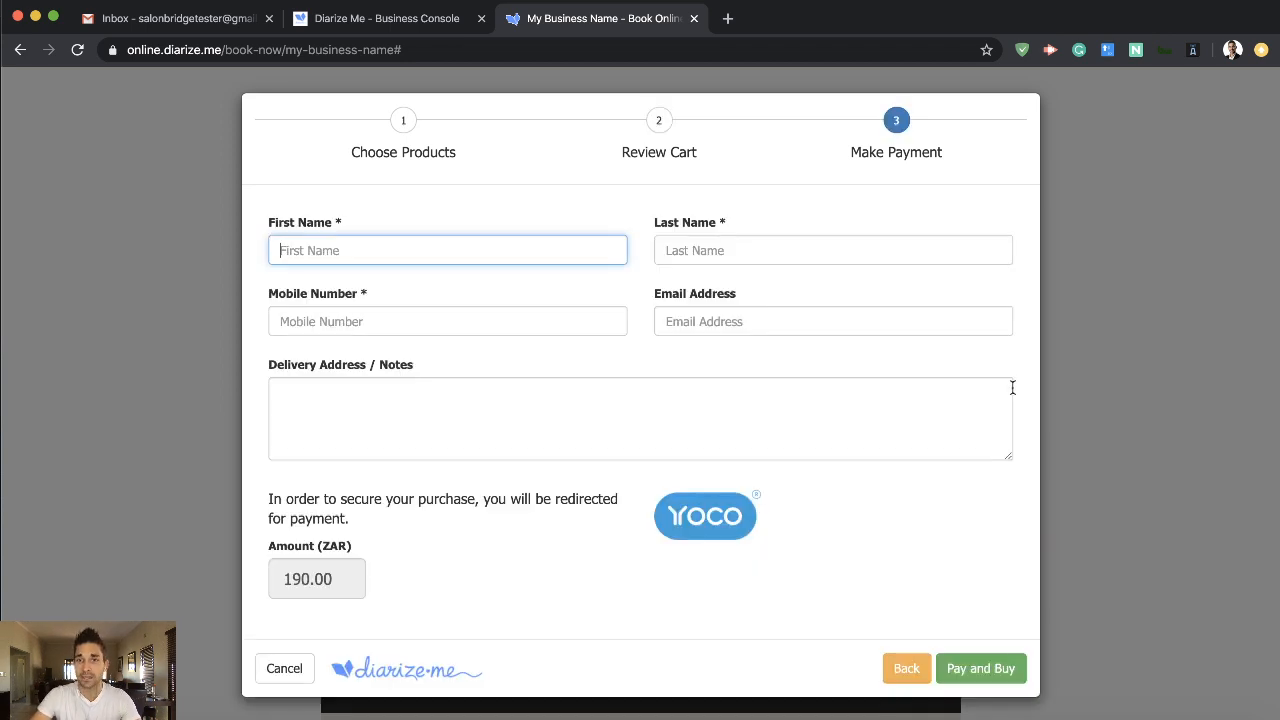
- Fill in the buyer's first name, last name, mobile number and e-mail address for the product order
{"action": "key", "text": "Tab"}
{"action": "key", "text": "Tab"}
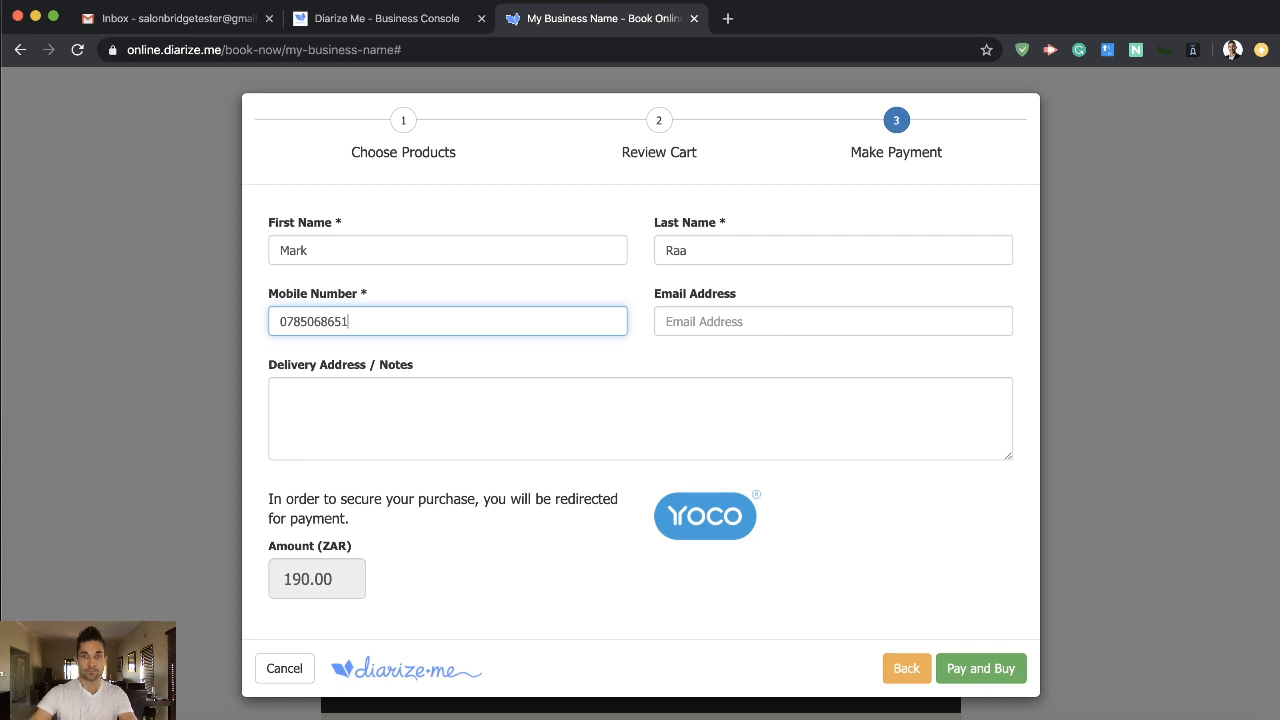
{"action": "key", "text": "Tab"}
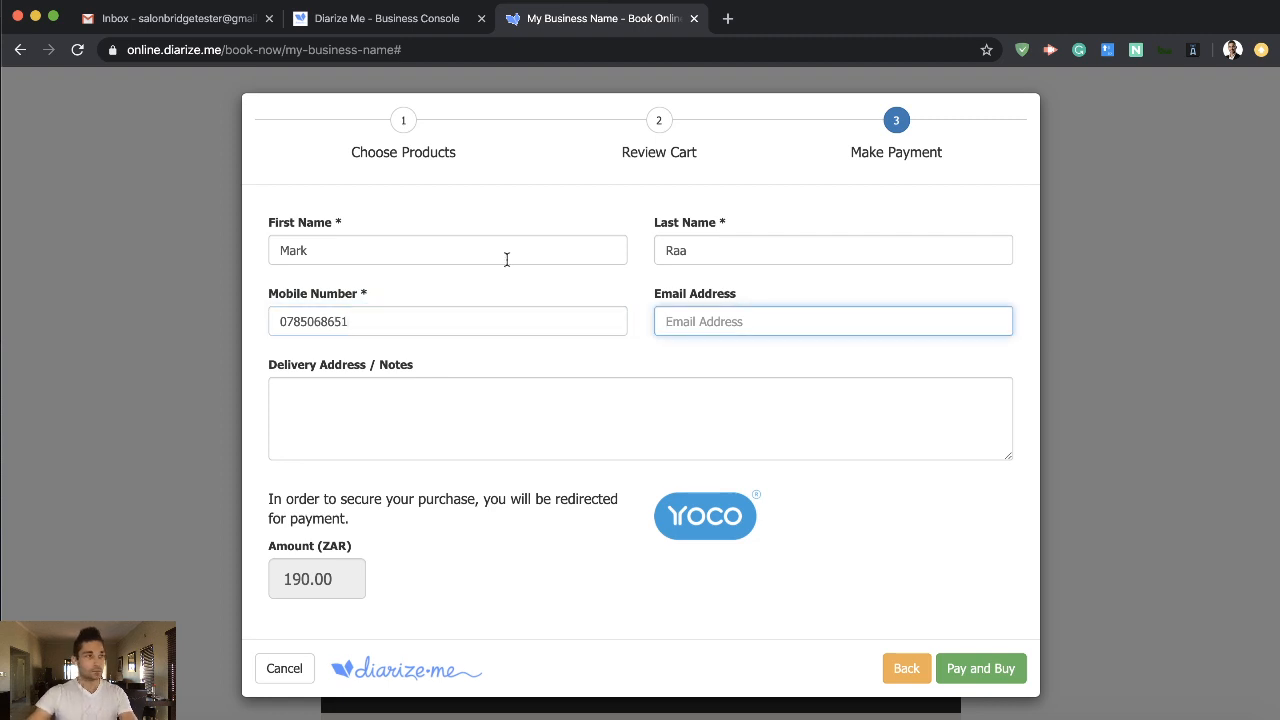
{"action": "key", "text": "super+Tab"}
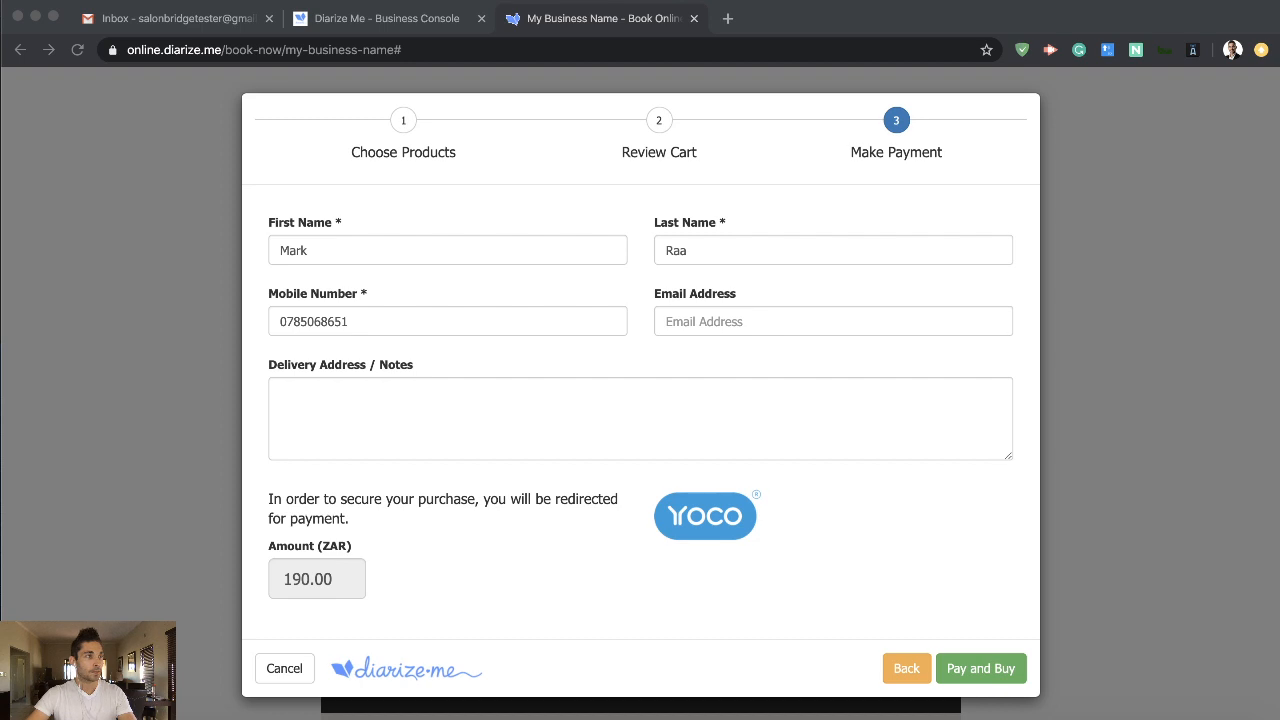
{"action": "left_click", "coordinate": [743, 320]}
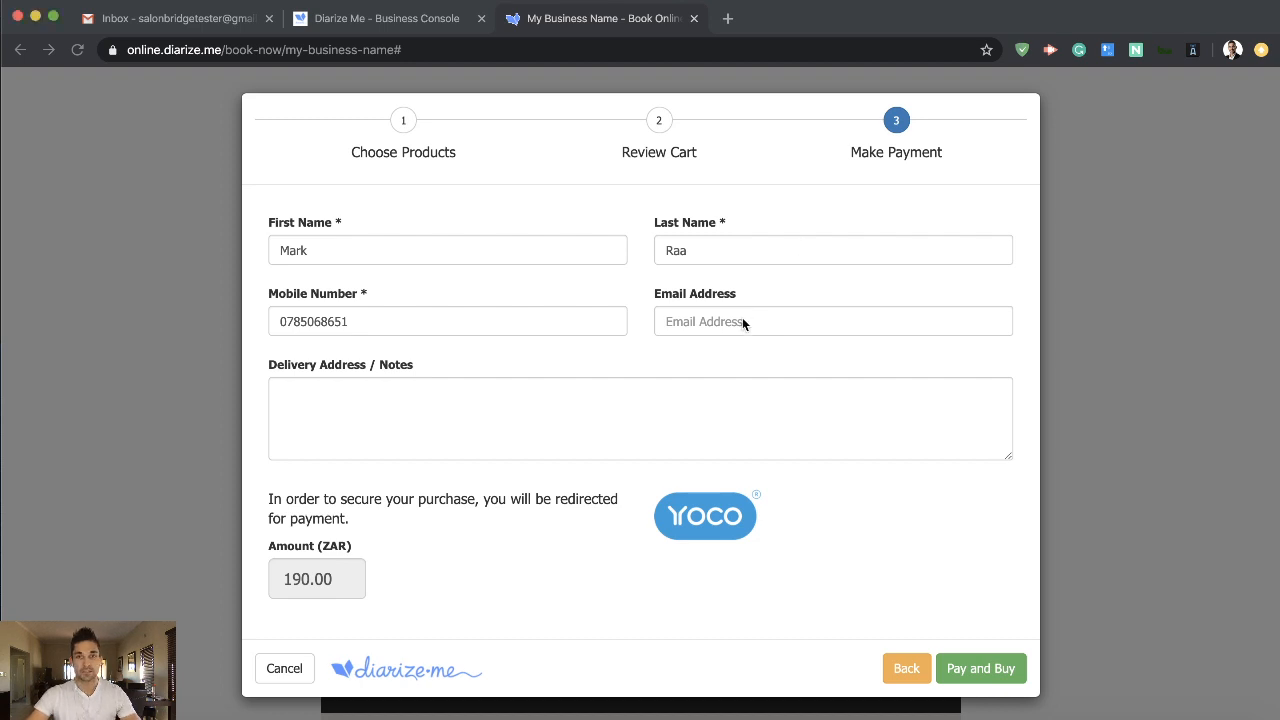
{"action": "key", "text": "super+v"}
- Enter the two-line delivery address for the order and proceed to the Yoco card payment
{"action": "left_click", "coordinate": [376, 390]}
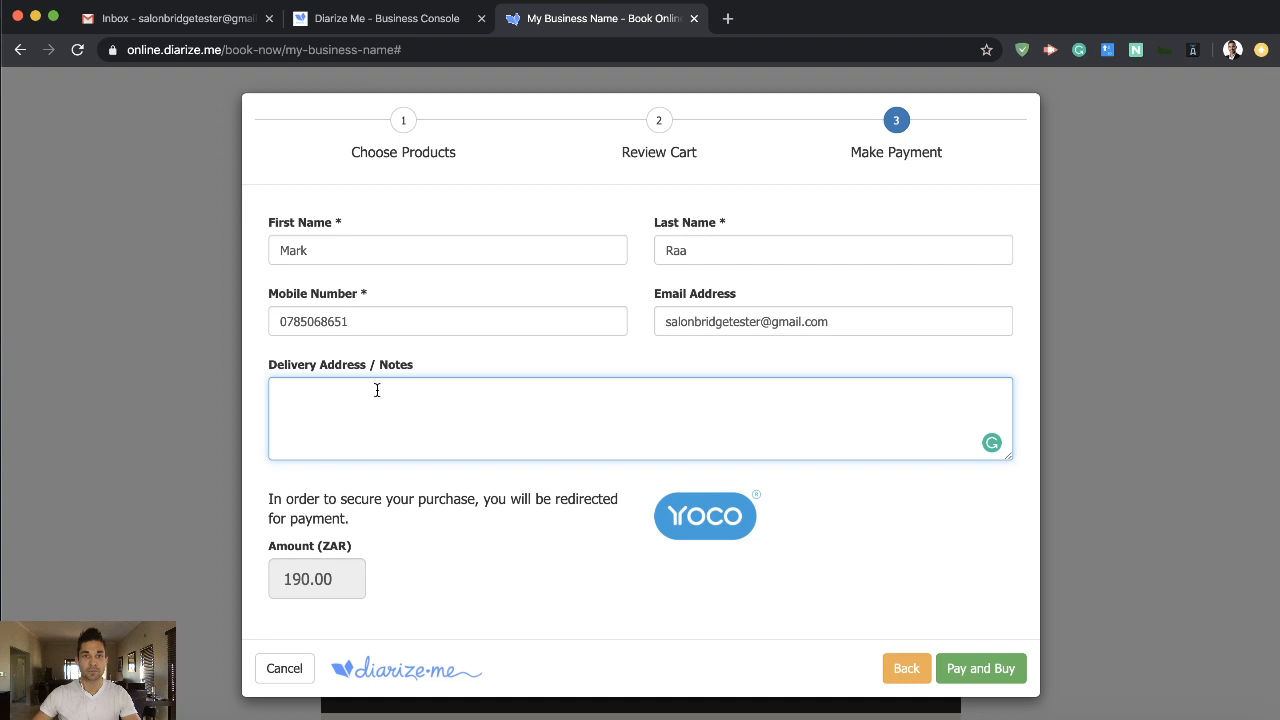
{"action": "type", "text": "Cape Town"}
{"action": "key", "text": "Return"}
{"action": "type", "text": "South Africa"}
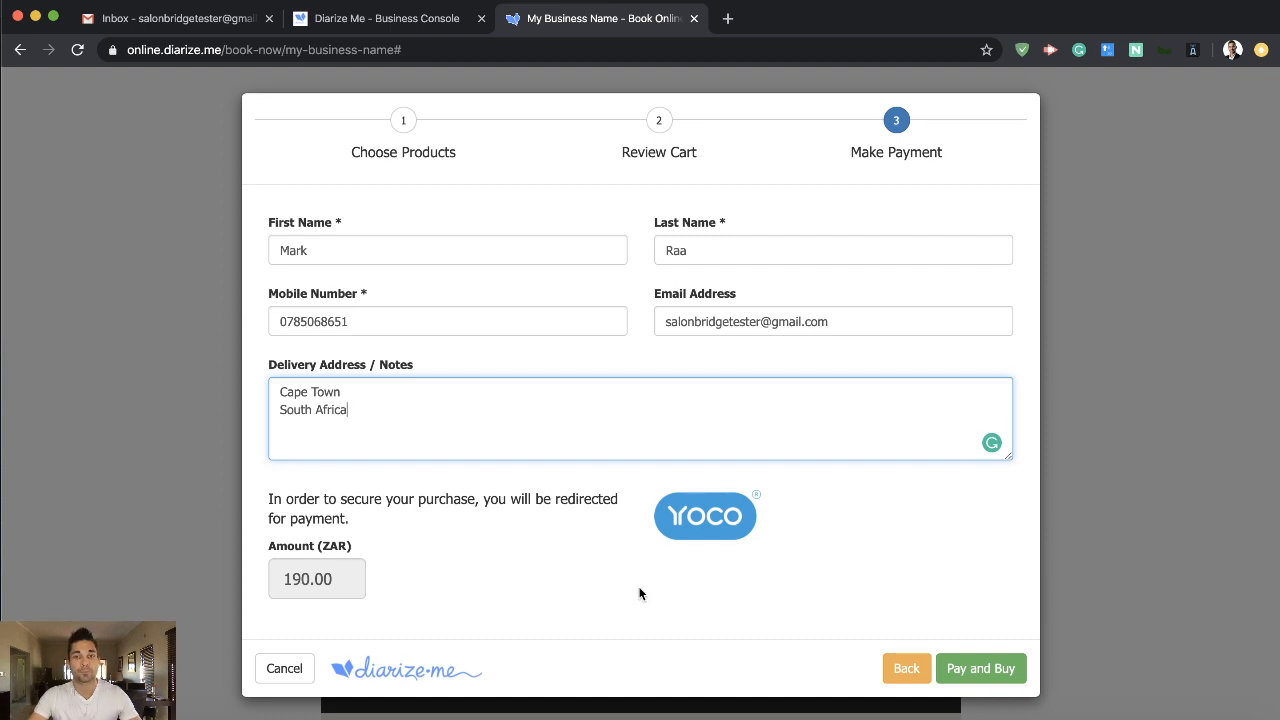
{"action": "left_click", "coordinate": [982, 670]}
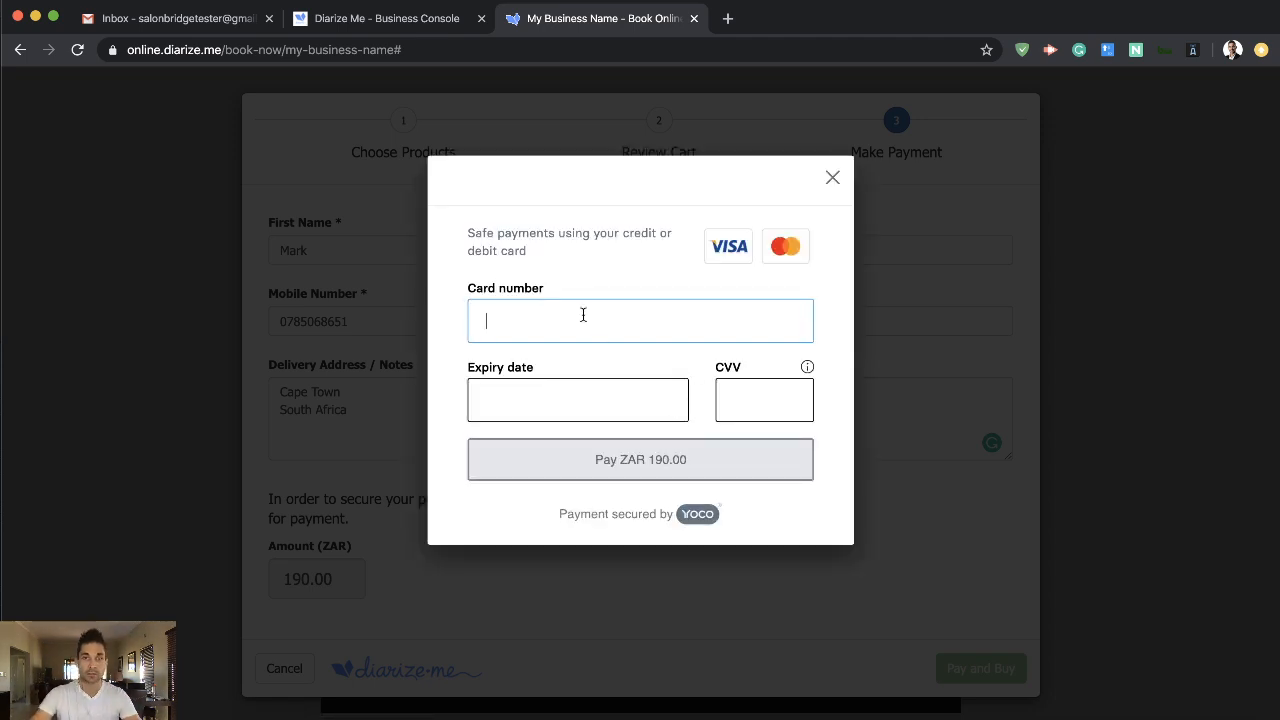
- Enter the card number, expiry date and CVV, and pay ZAR 190.00 for the order
{"action": "type", "text": "4111 1111 11"}
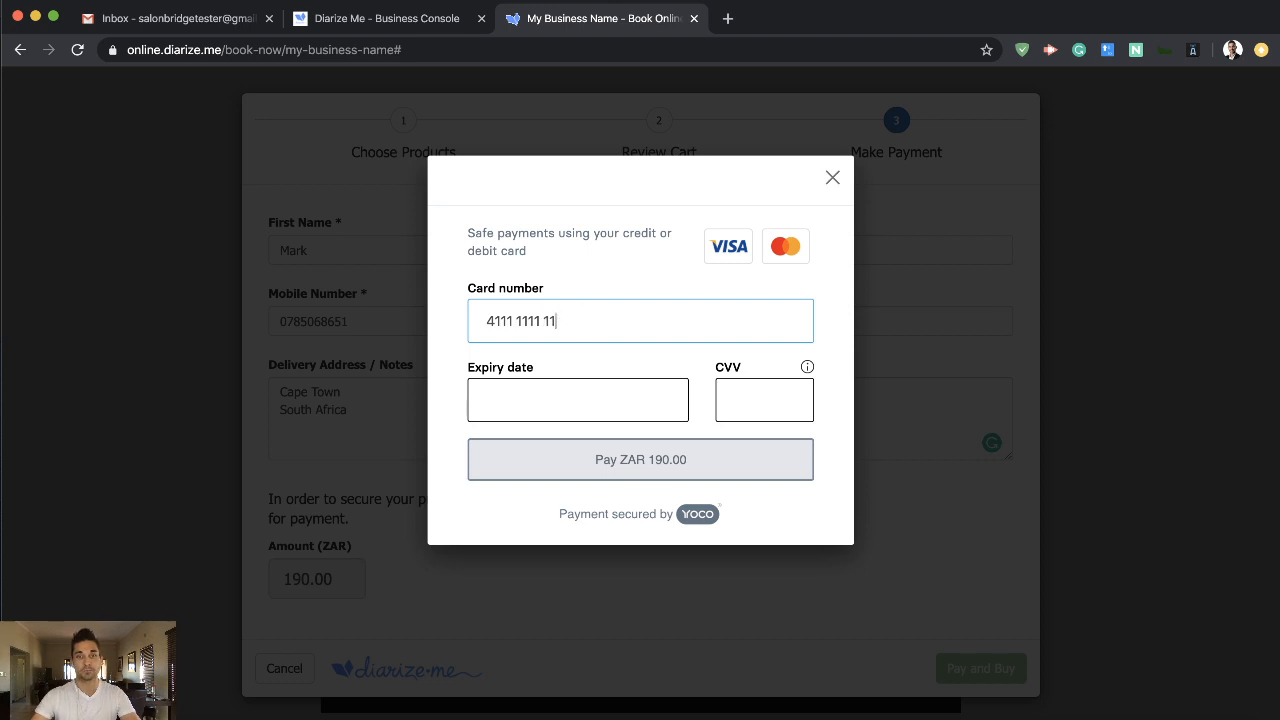
{"action": "type", "text": "11 1111"}
{"action": "type", "text": "12"}
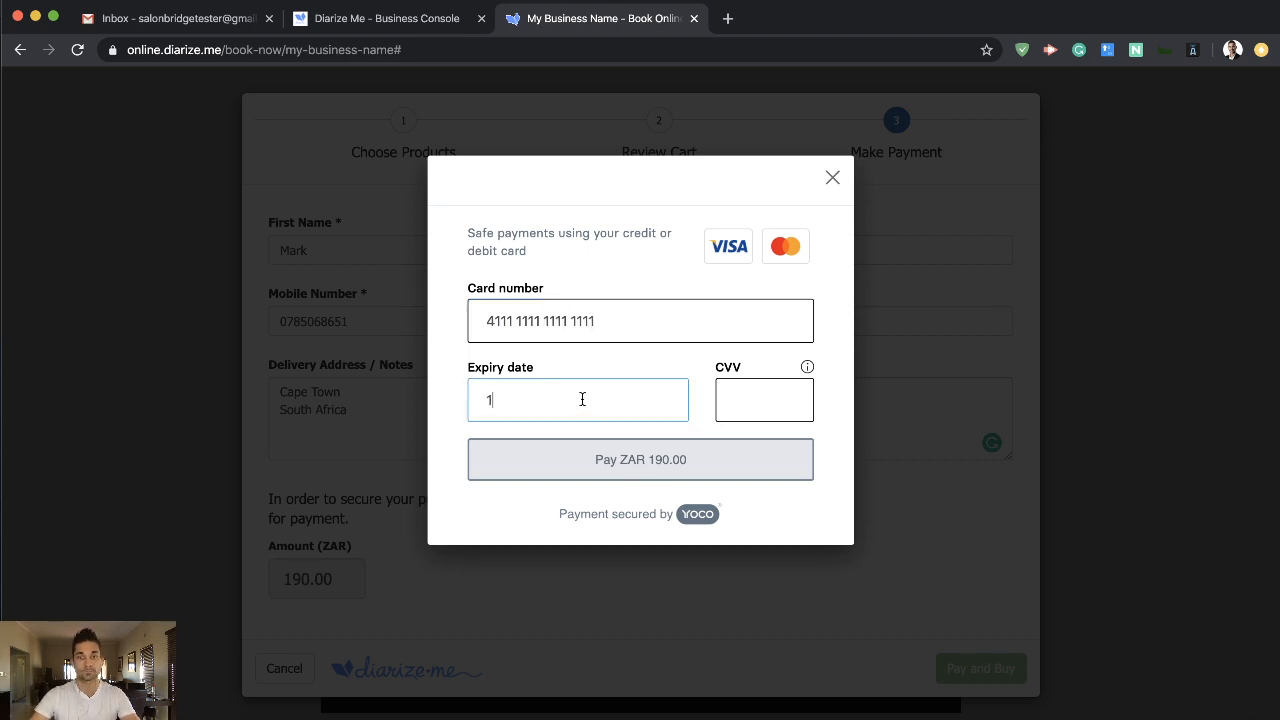
{"action": "type", "text": "2"}
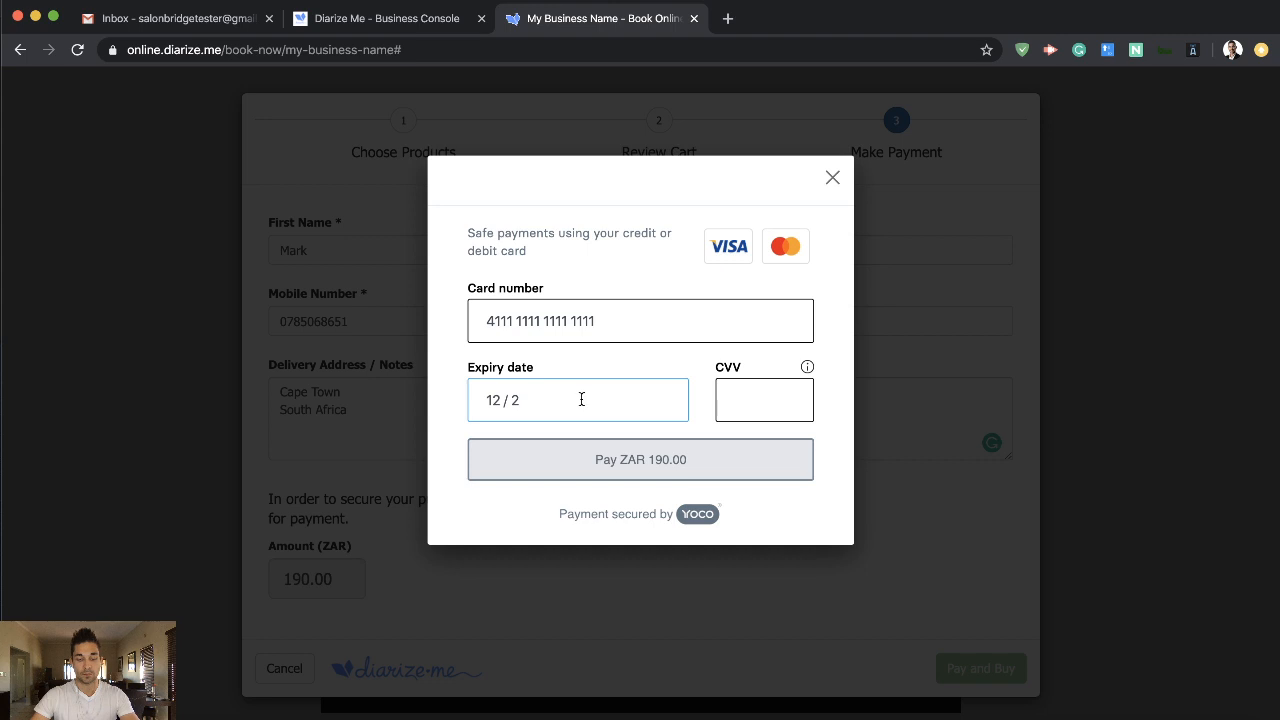
{"action": "type", "text": "5123"}
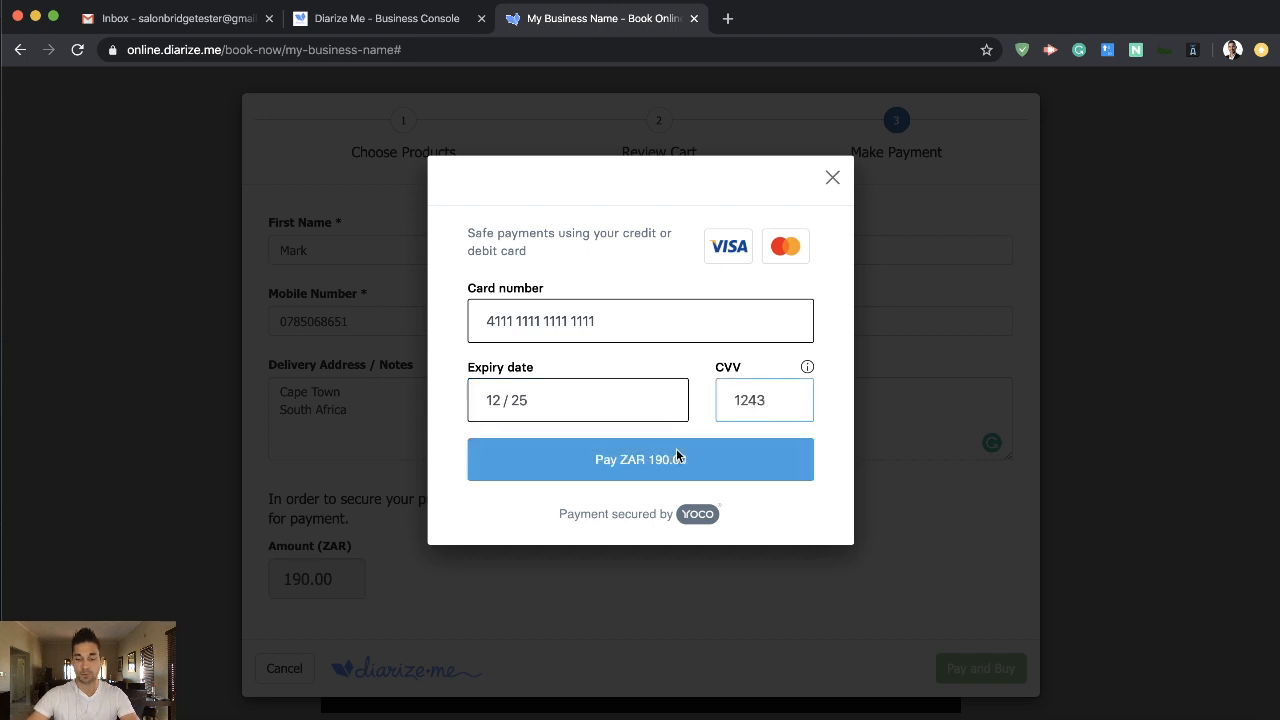
{"action": "left_click", "coordinate": [612, 453]}
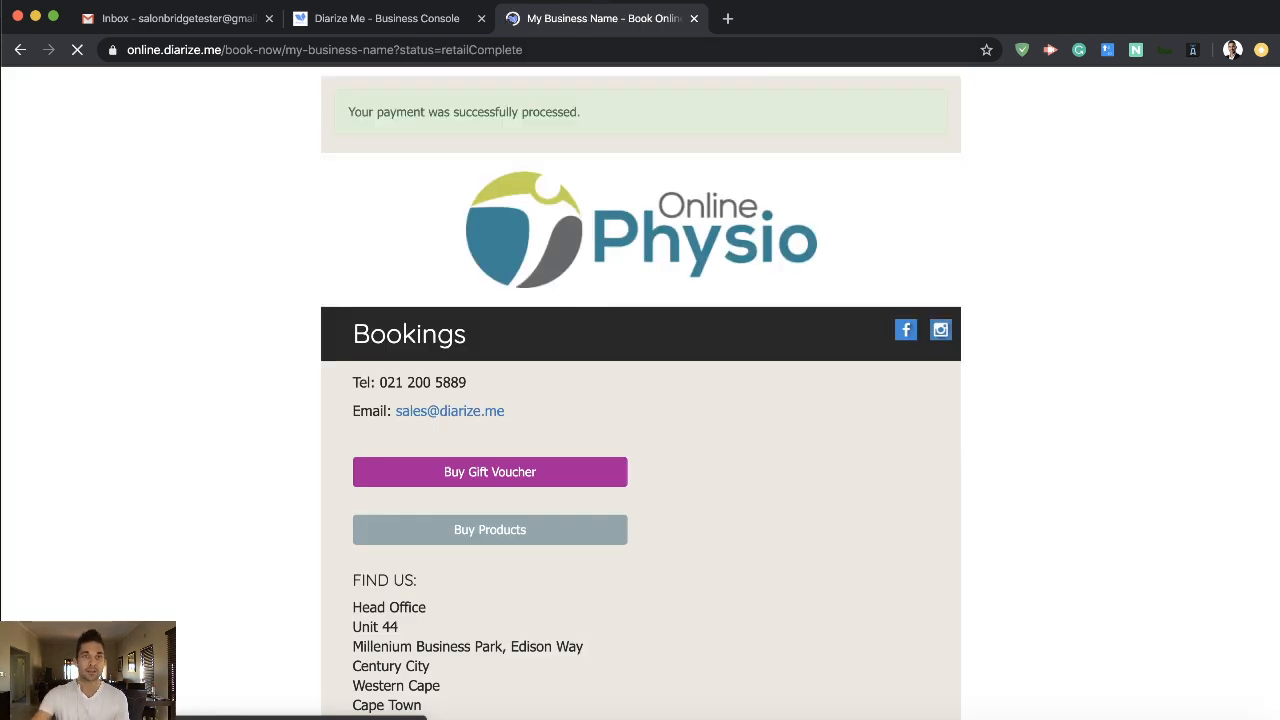
- Switch to Gmail, refresh the inbox and read the "My Business Name - Your Retail Order" e-mail
{"action": "left_click", "coordinate": [185, 22]}
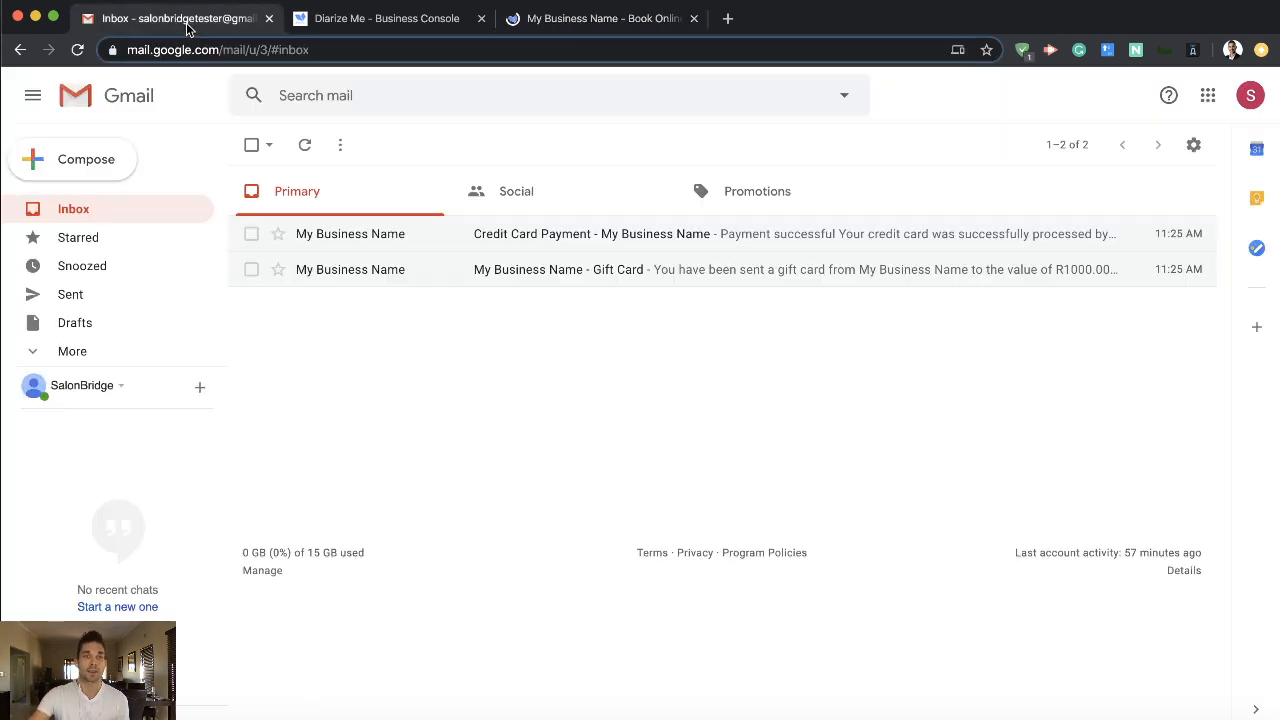
{"action": "left_click", "coordinate": [305, 145]}
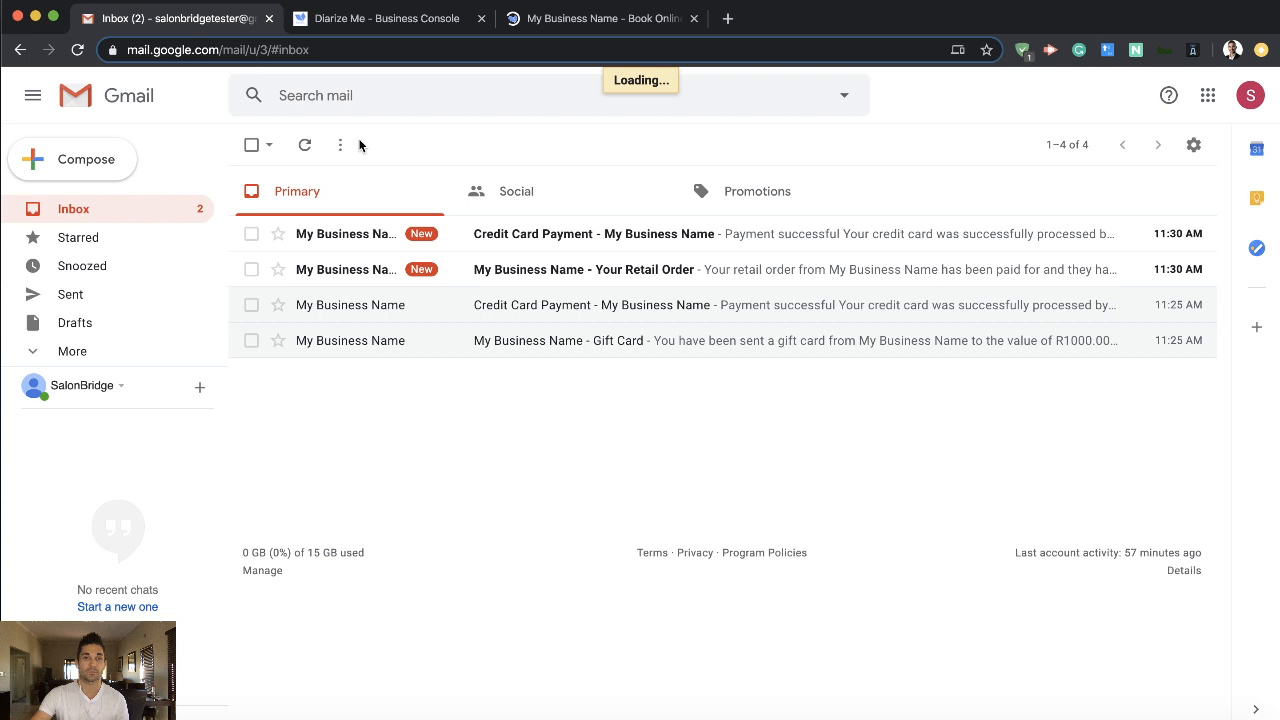
{"action": "left_click", "coordinate": [499, 279]}
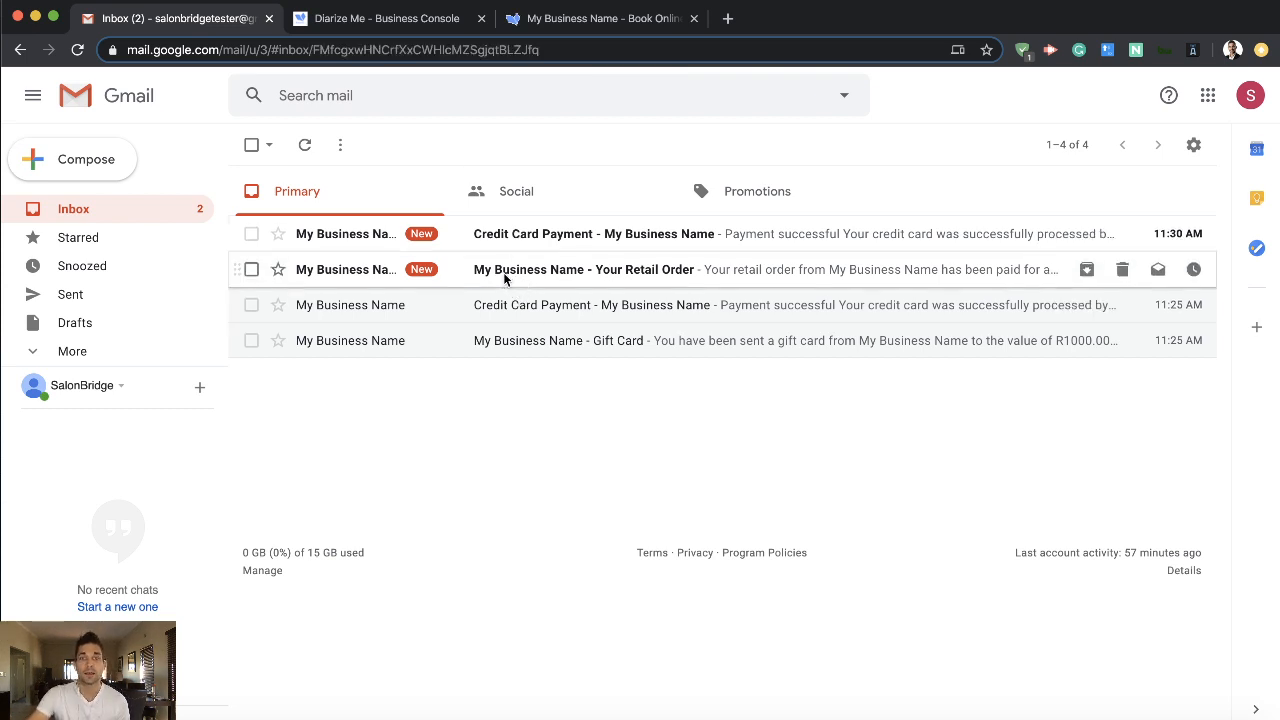
{"action": "scroll", "coordinate": [442, 417], "scroll_direction": "down", "scroll_amount": 2}
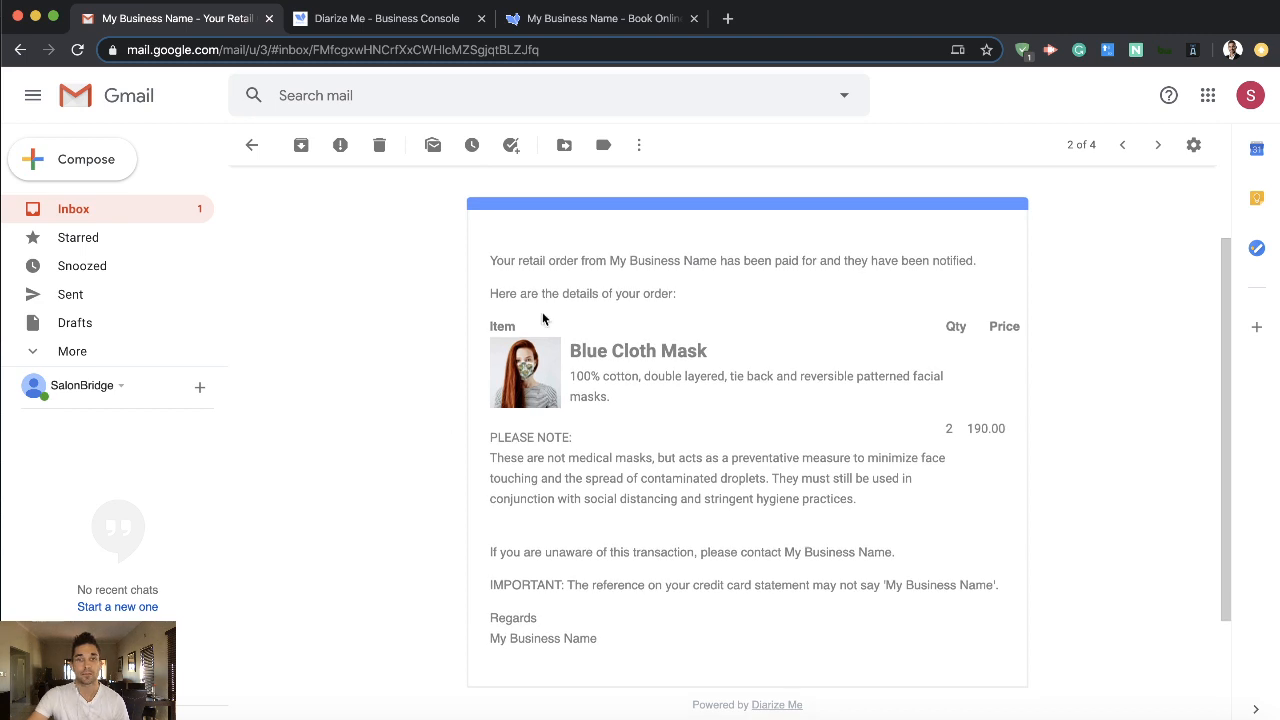
{"action": "scroll", "coordinate": [586, 285], "scroll_direction": "up", "scroll_amount": 2}
{"action": "scroll", "coordinate": [586, 285], "scroll_direction": "up", "scroll_amount": 1}
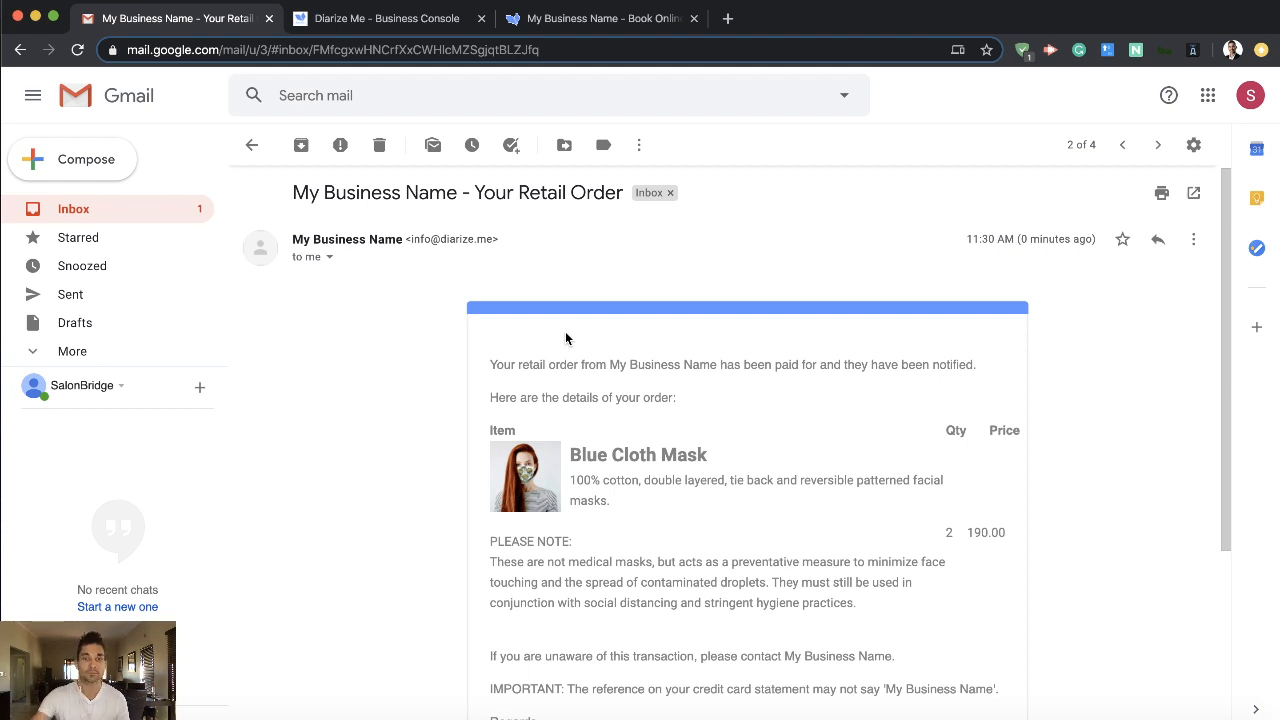
{"action": "left_click_drag", "start_coordinate": [490, 364], "coordinate": [662, 395]}
{"action": "left_click", "coordinate": [660, 395]}
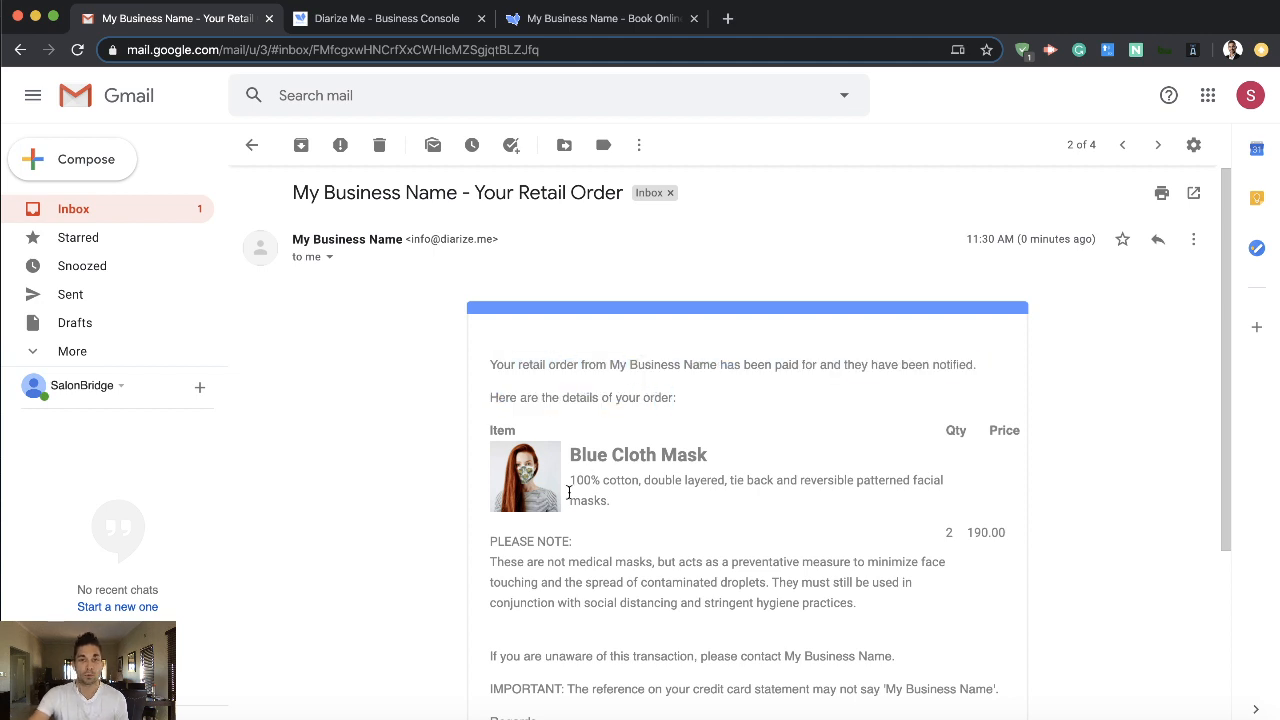
{"action": "scroll", "coordinate": [570, 492], "scroll_direction": "down", "scroll_amount": 3}
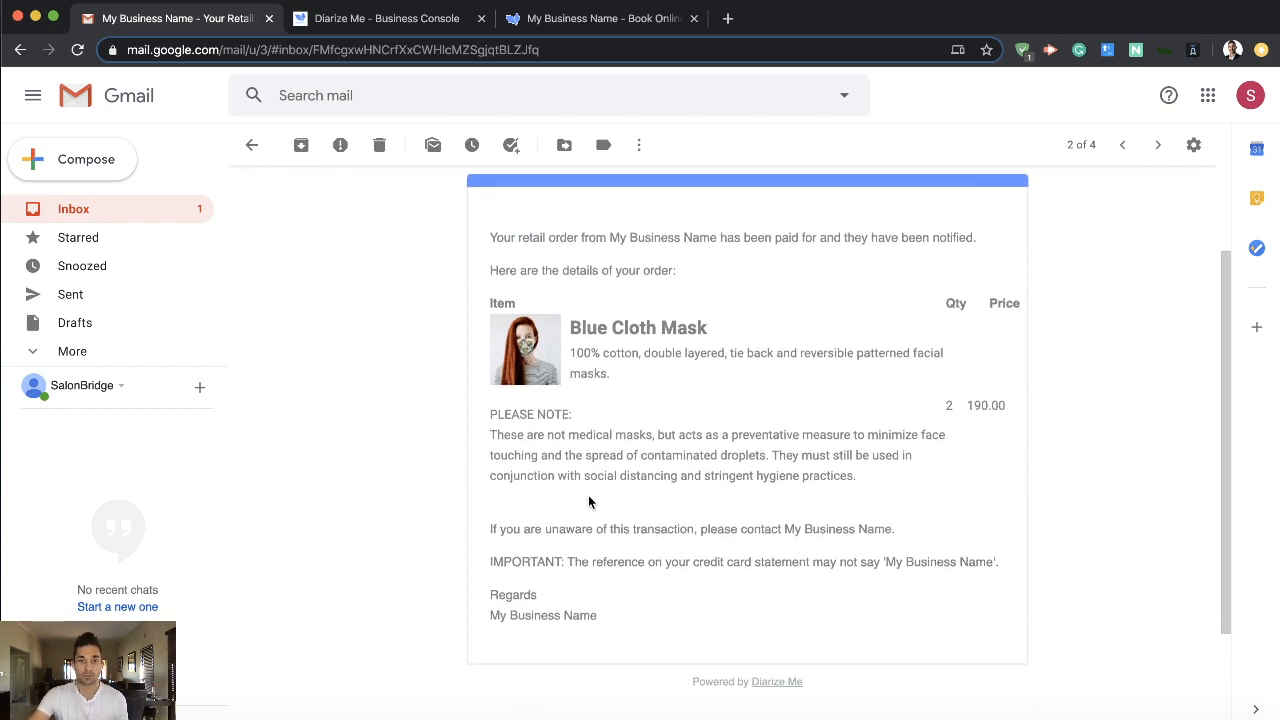
{"action": "scroll", "coordinate": [751, 437], "scroll_direction": "up", "scroll_amount": 3}
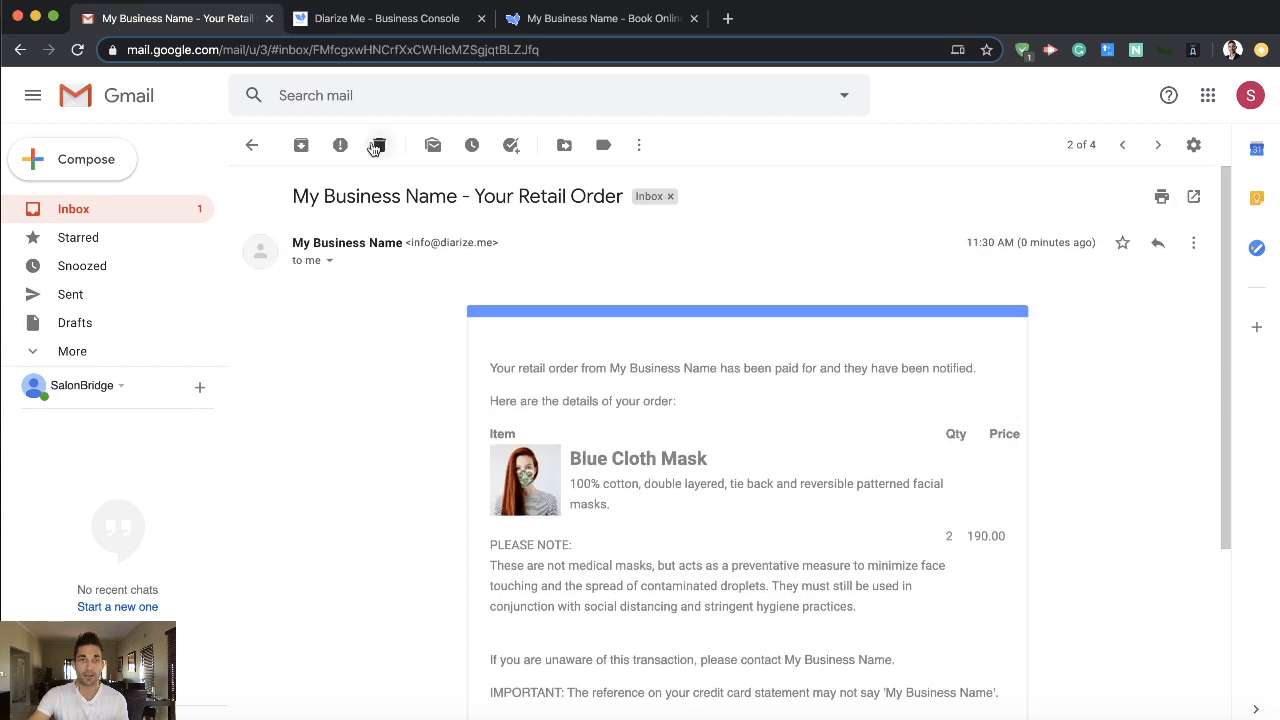
- Read the newest "Credit Card Payment - My Business Name" e-mail for the retail sale and return to the inbox
{"action": "left_click", "coordinate": [251, 145]}
{"action": "left_click", "coordinate": [506, 234]}
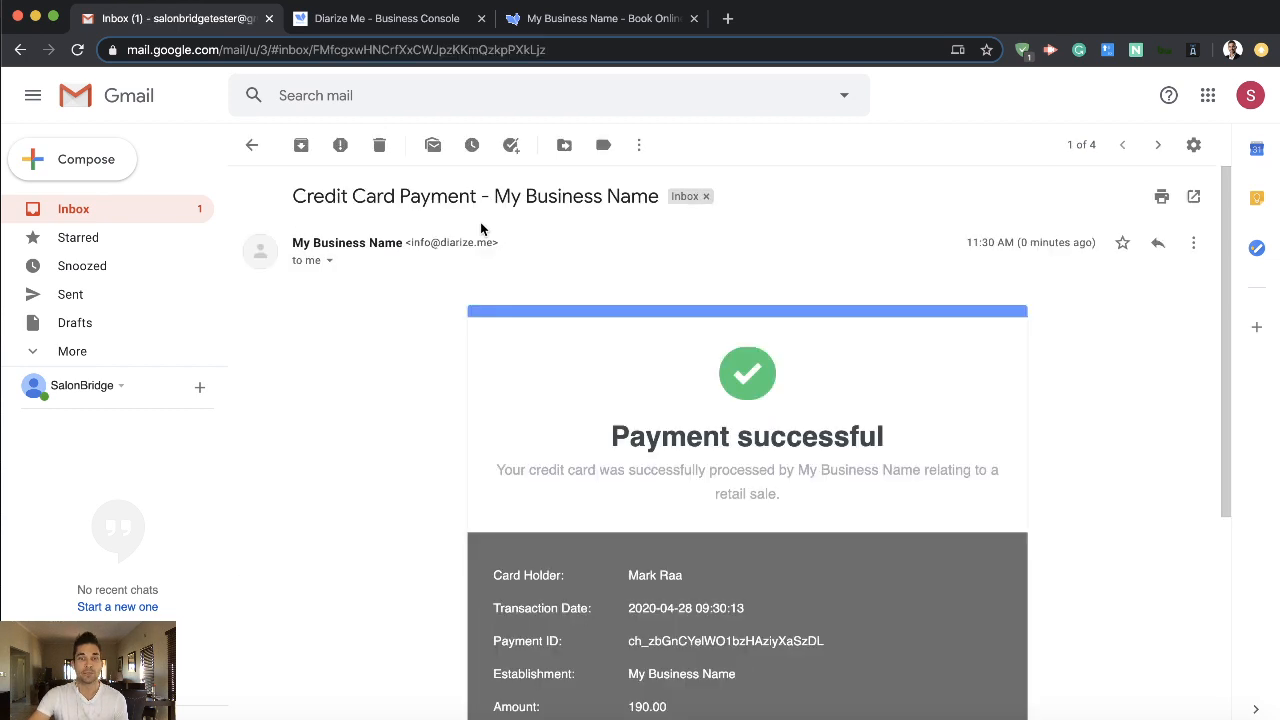
{"action": "scroll", "coordinate": [460, 372], "scroll_direction": "down", "scroll_amount": 3}
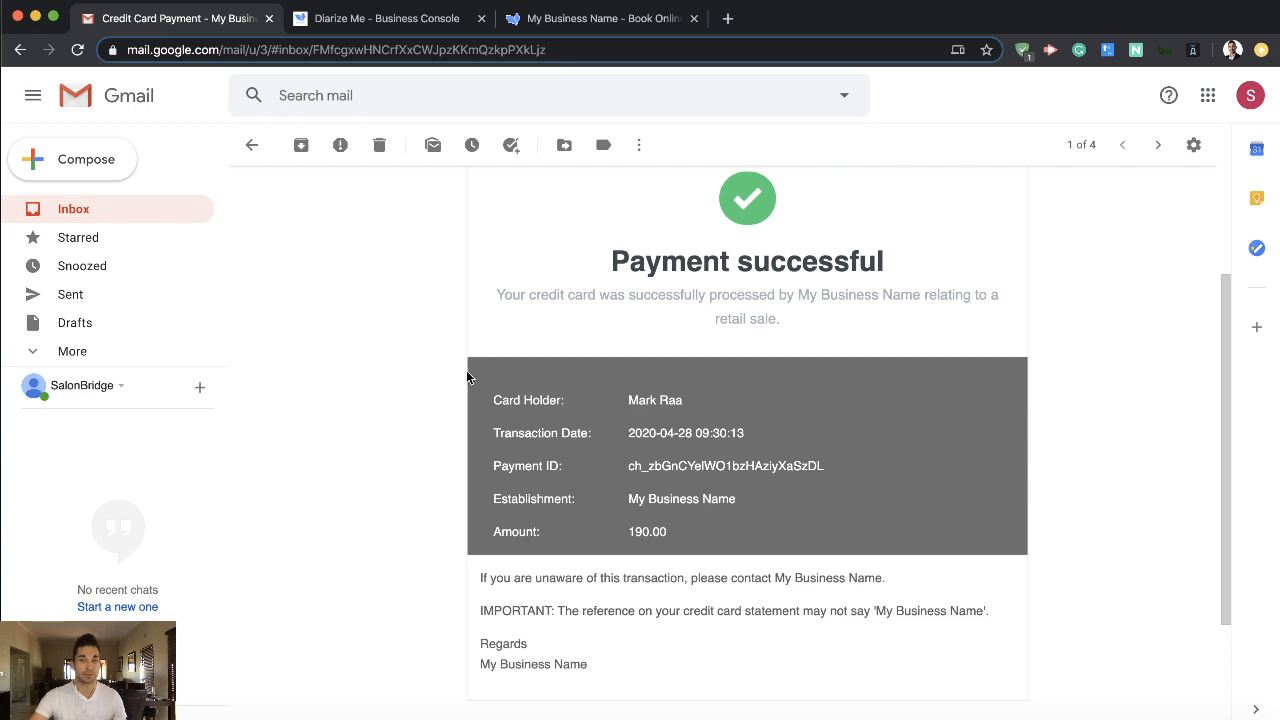
{"action": "scroll", "coordinate": [466, 380], "scroll_direction": "up", "scroll_amount": 3}
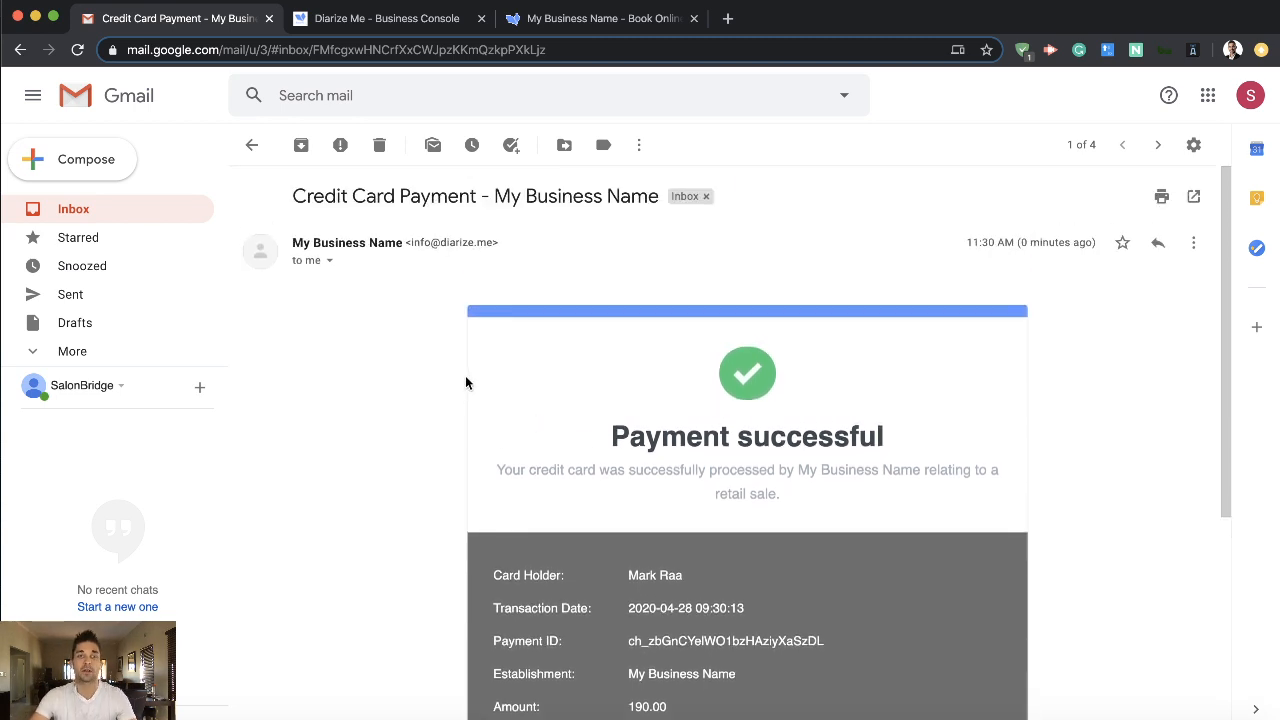
{"action": "scroll", "coordinate": [418, 334], "scroll_direction": "down", "scroll_amount": 3}
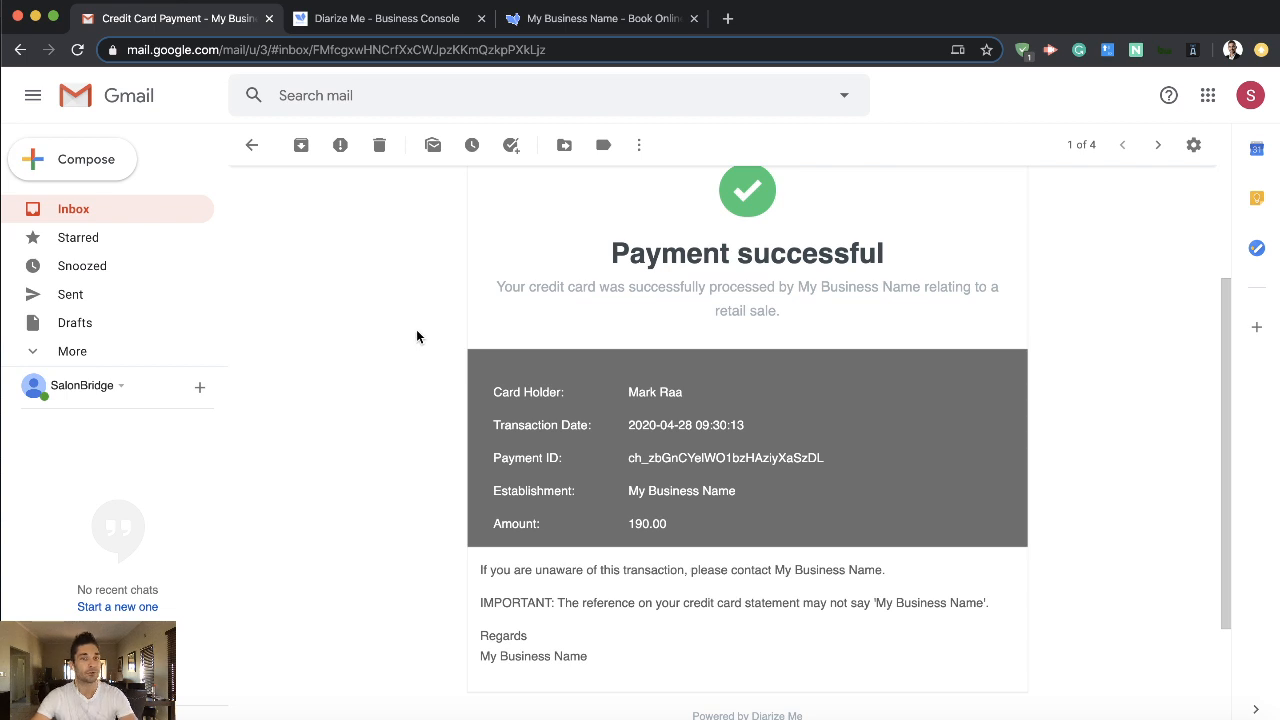
{"action": "scroll", "coordinate": [417, 337], "scroll_direction": "up", "scroll_amount": 3}
{"action": "left_click", "coordinate": [251, 145]}
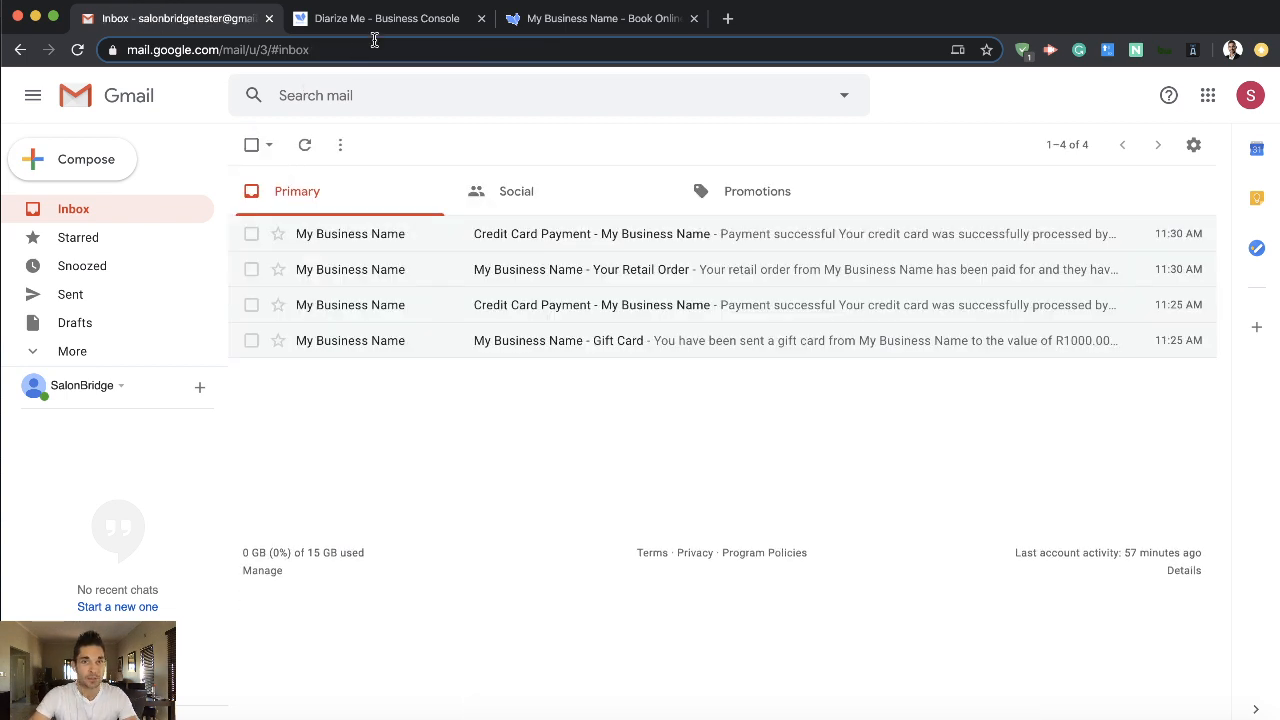
- Switch to the Diarize Me business console, reopen the client's account and examine the Blue Cloth Mask and its payment lines
{"action": "left_click", "coordinate": [549, 20]}
{"action": "left_click", "coordinate": [384, 20]}
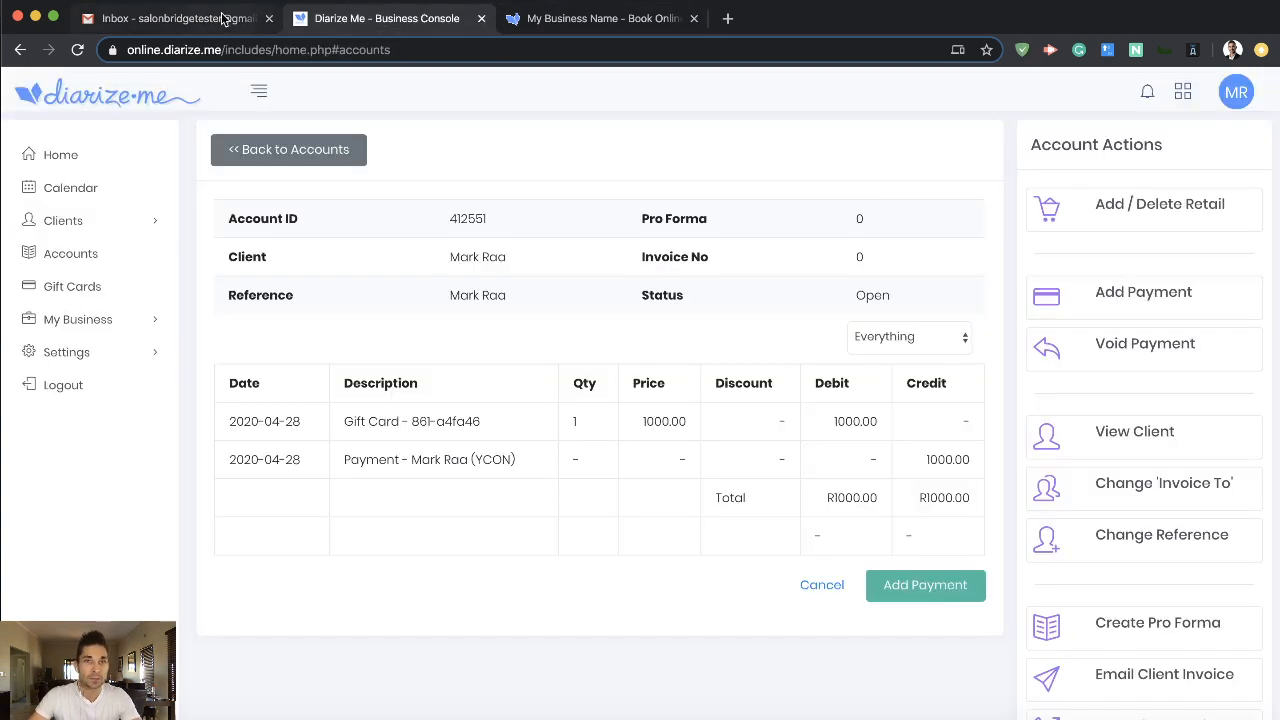
{"action": "left_click", "coordinate": [290, 152]}
{"action": "scroll", "coordinate": [396, 360], "scroll_direction": "down", "scroll_amount": 10}
{"action": "left_click", "coordinate": [522, 683]}
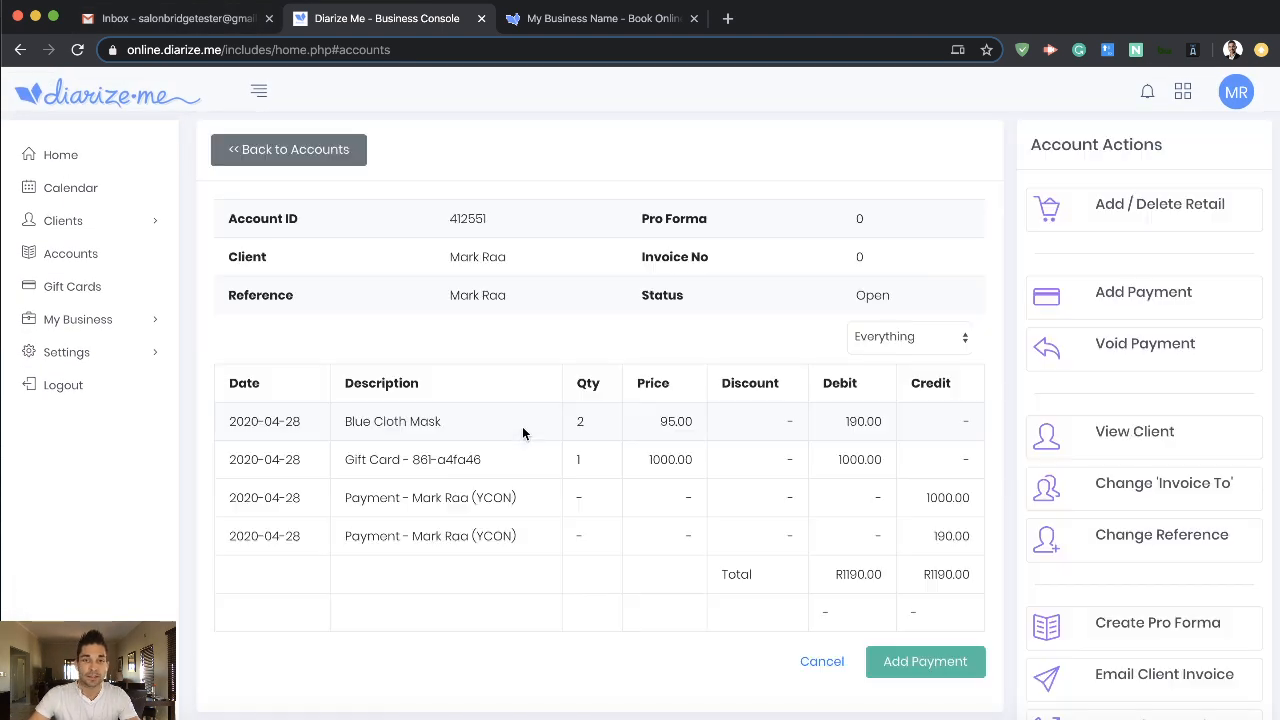
{"action": "left_click_drag", "start_coordinate": [346, 416], "coordinate": [442, 416]}
{"action": "left_click", "coordinate": [422, 416]}
{"action": "left_click", "coordinate": [423, 416]}
{"action": "left_click_drag", "start_coordinate": [345, 531], "coordinate": [481, 531]}
{"action": "left_click", "coordinate": [481, 531]}
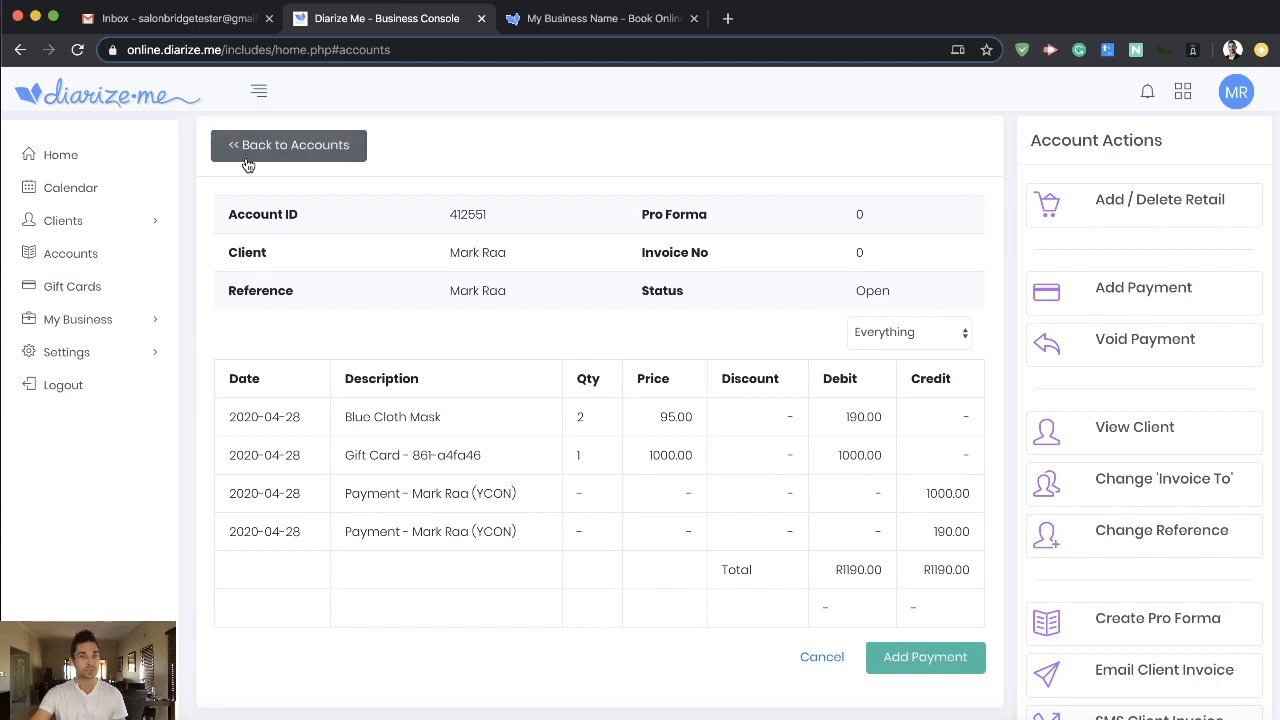
- Revisit the online booking page, then open the business console's Integrations and examine the online credit card processing options
{"action": "left_click", "coordinate": [572, 22]}
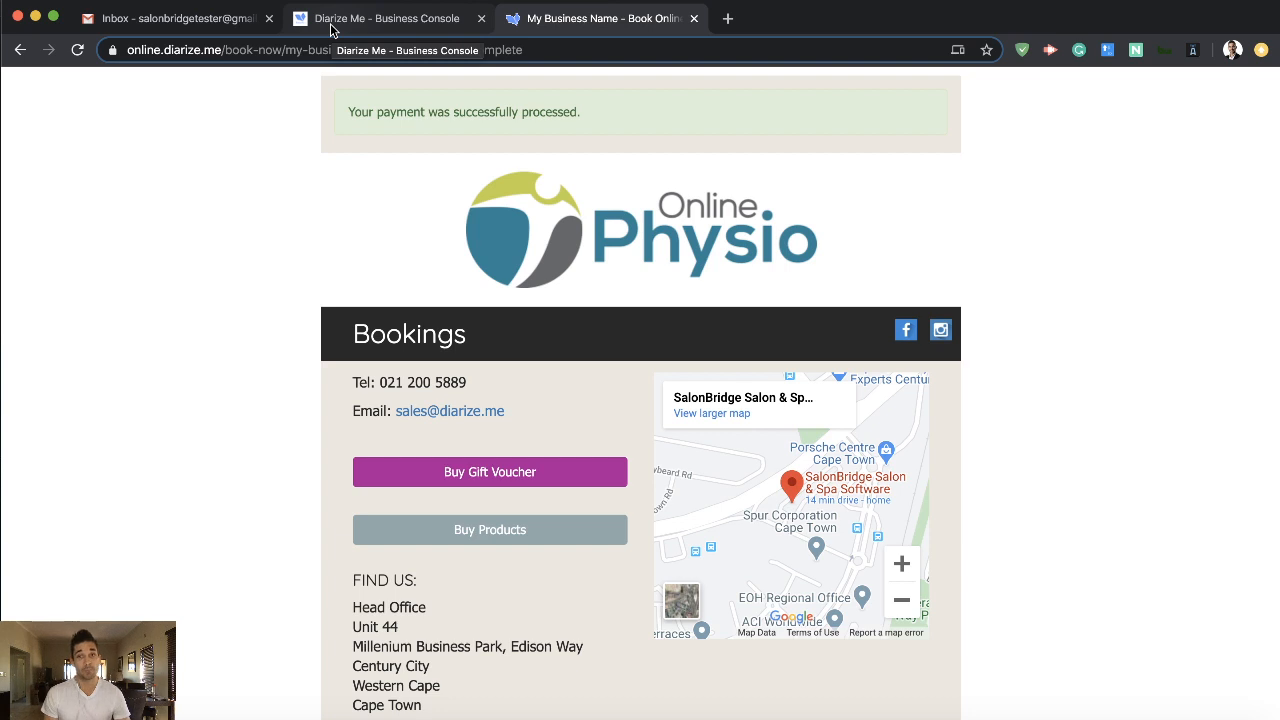
{"action": "left_click", "coordinate": [331, 26]}
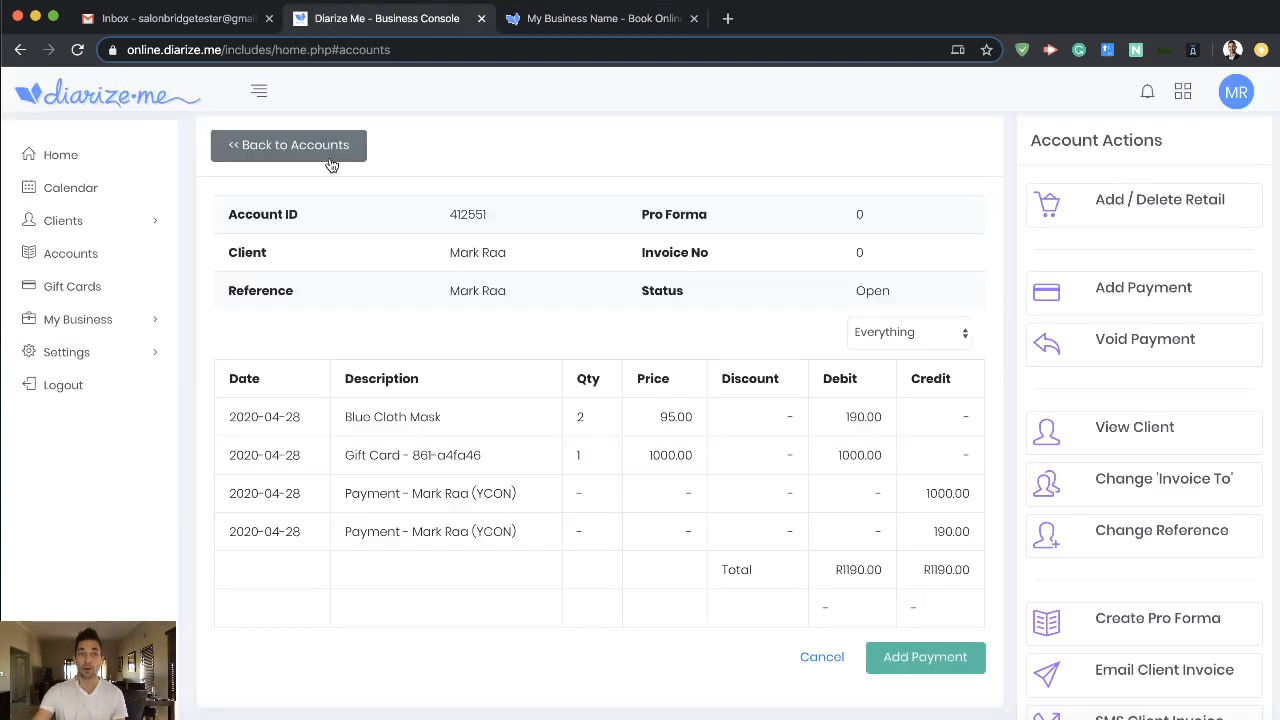
{"action": "left_click", "coordinate": [108, 320]}
{"action": "scroll", "coordinate": [108, 322], "scroll_direction": "down", "scroll_amount": 1}
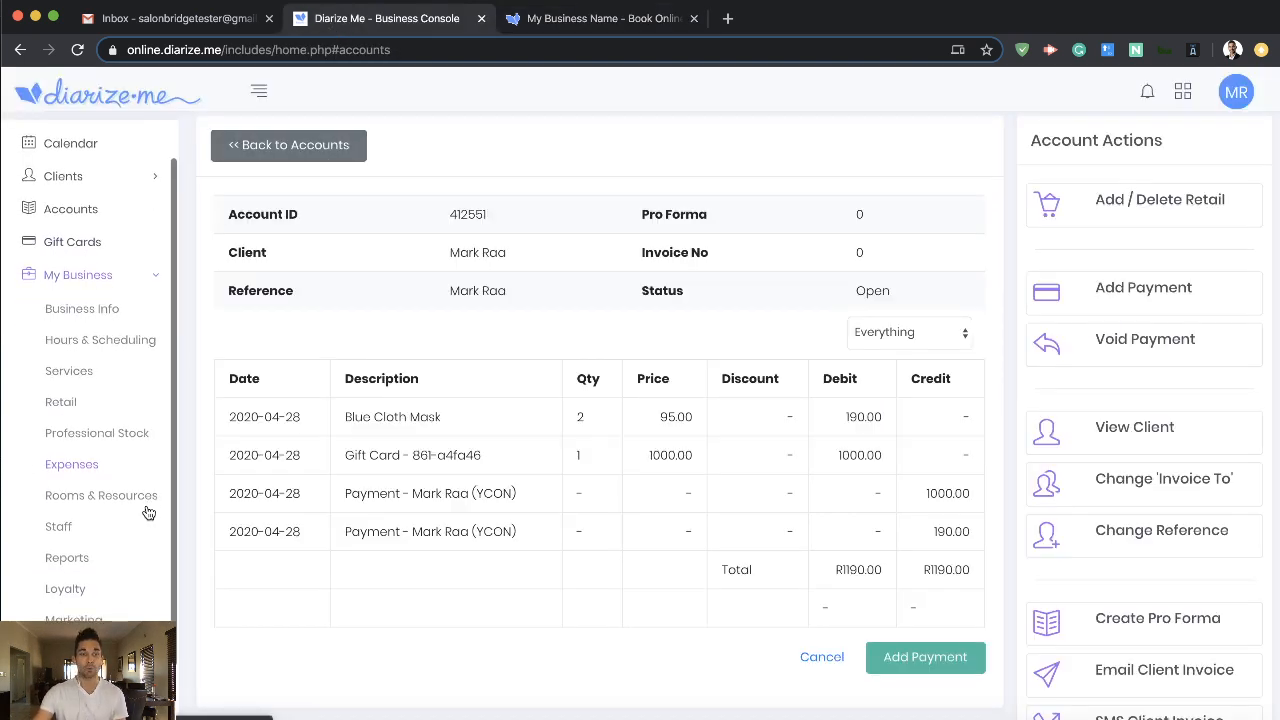
{"action": "scroll", "coordinate": [108, 322], "scroll_direction": "down", "scroll_amount": 1}
{"action": "left_click", "coordinate": [78, 652]}
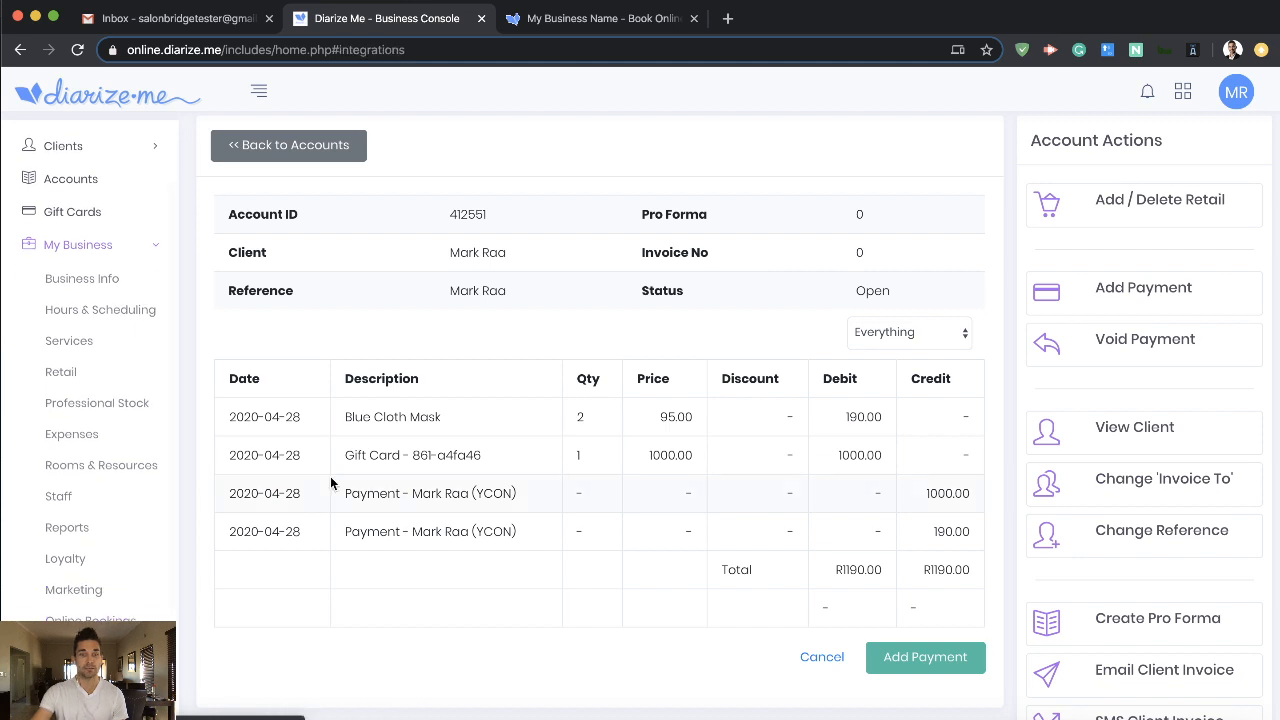
{"action": "scroll", "coordinate": [334, 476], "scroll_direction": "down", "scroll_amount": 3}
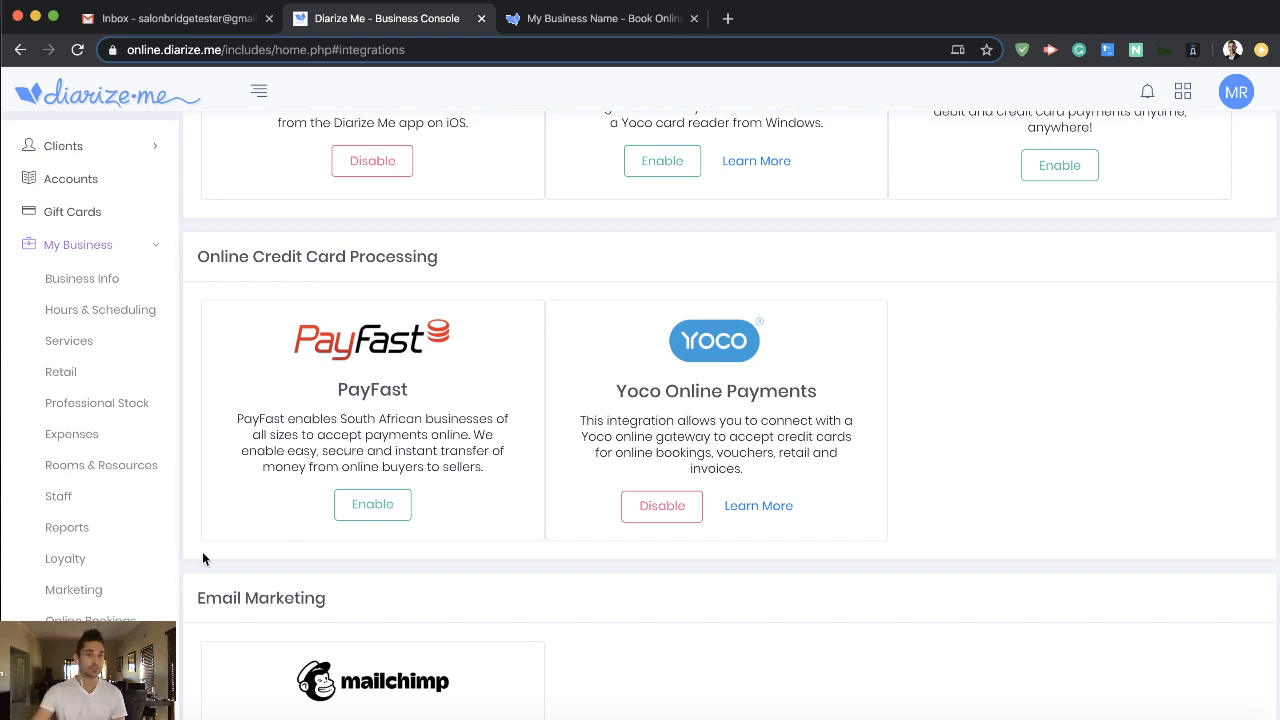
- Open the online bookings settings and review the booking, online retail and gift card purchase options
{"action": "left_click", "coordinate": [160, 618]}
{"action": "scroll", "coordinate": [281, 573], "scroll_direction": "down", "scroll_amount": 5}
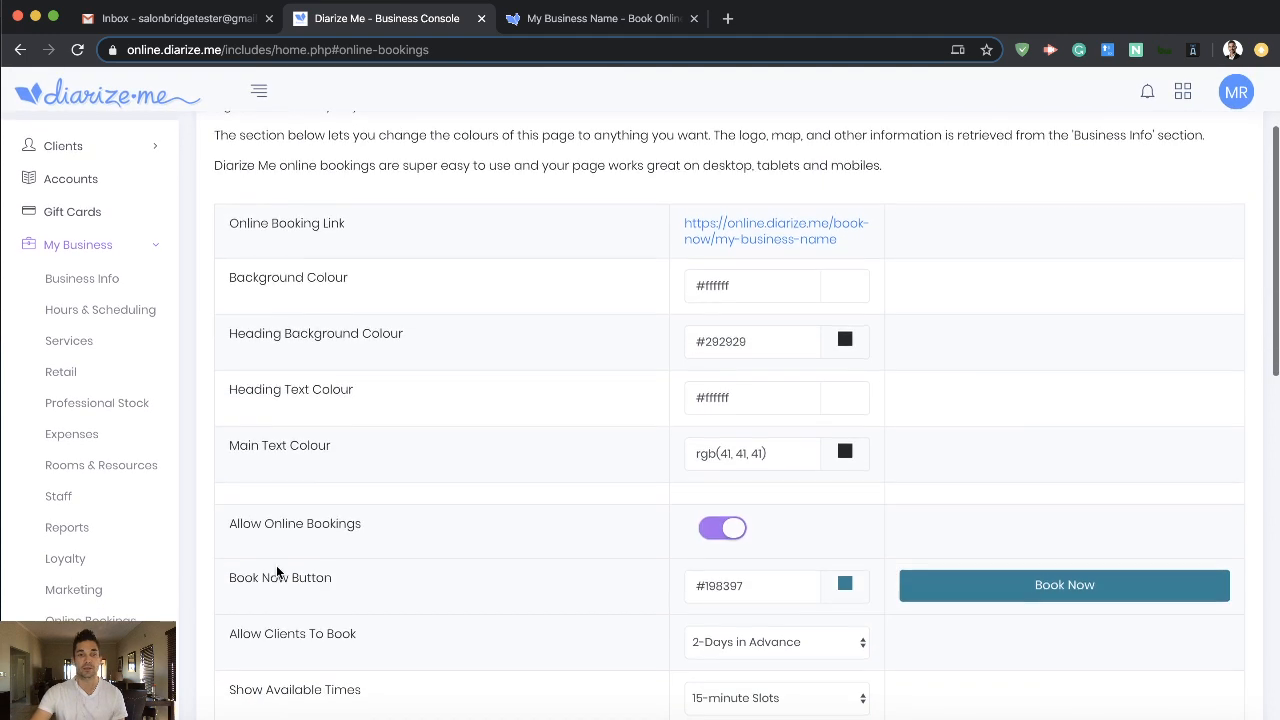
{"action": "scroll", "coordinate": [281, 568], "scroll_direction": "down", "scroll_amount": 2}
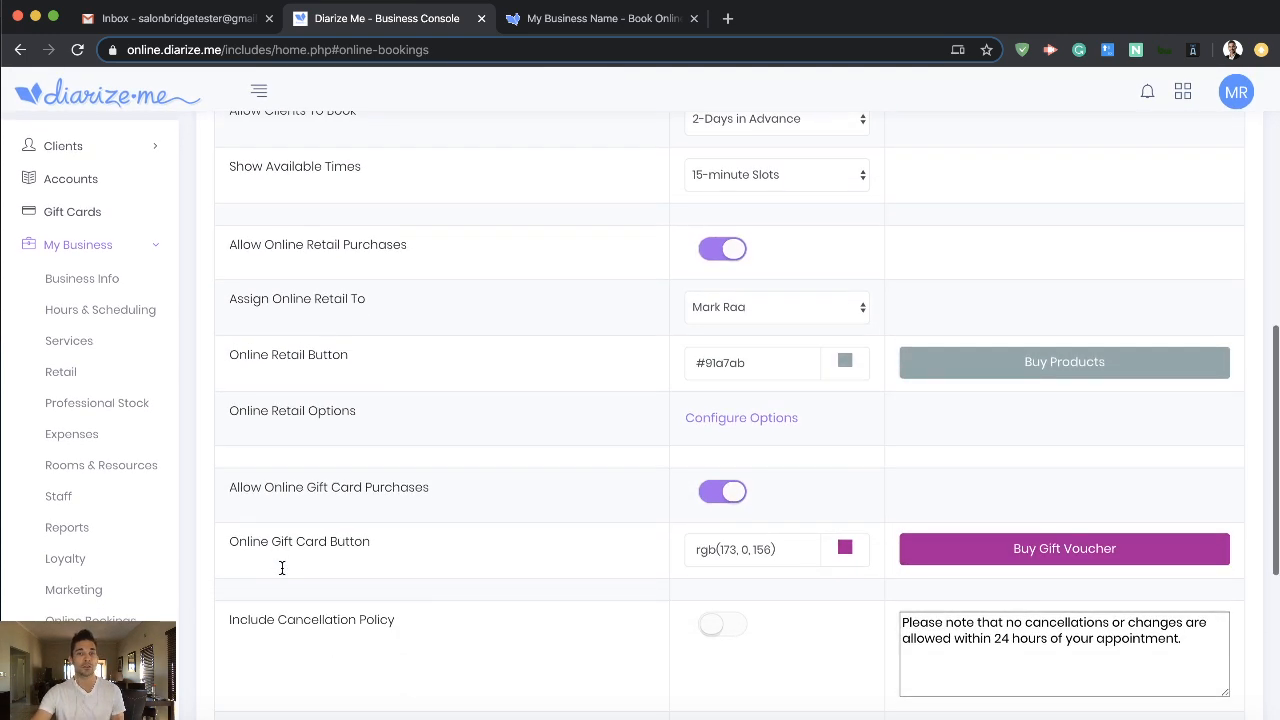